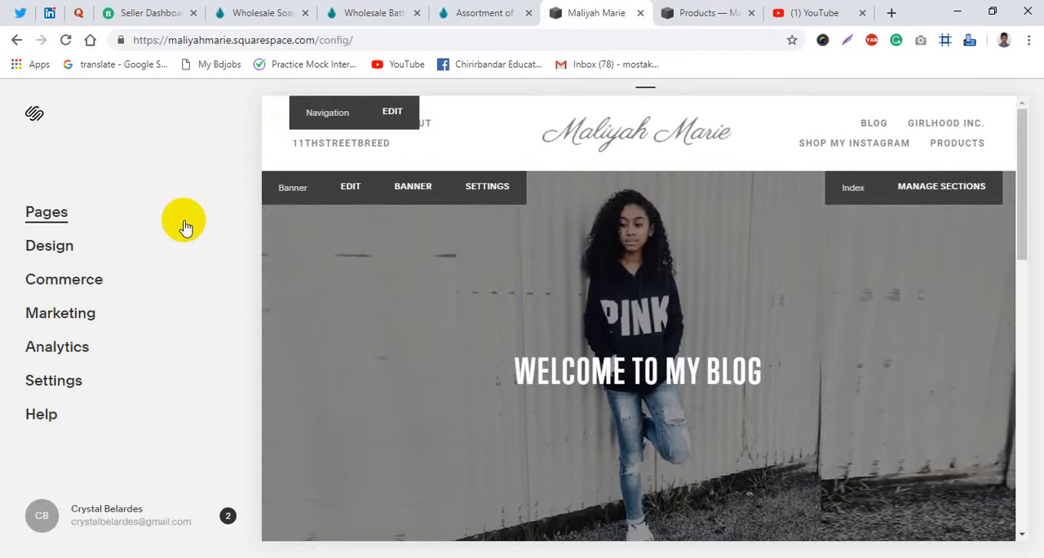
- Look through the site's page list and the existing items on its Products page
left_click(89, 217)
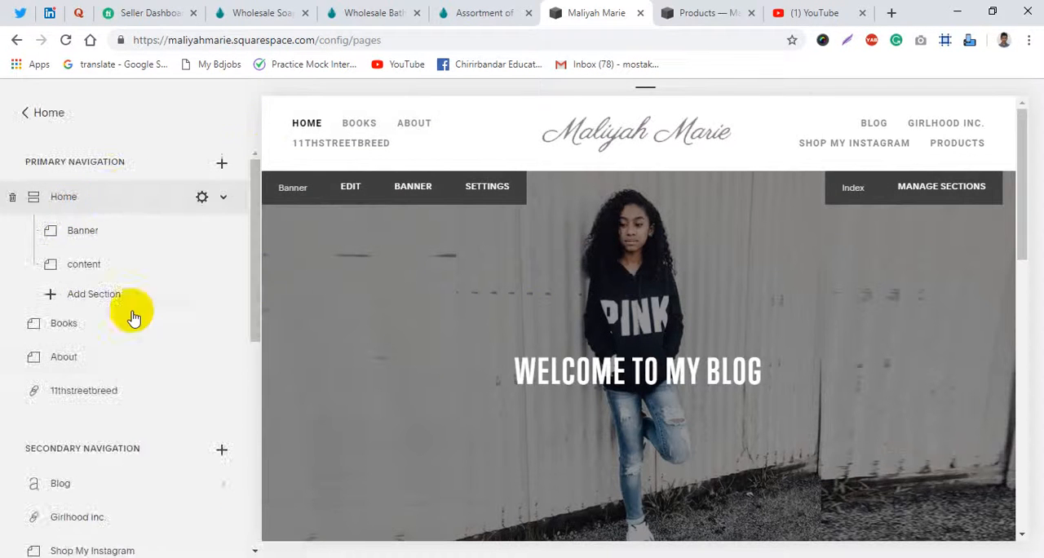
scroll(128, 373, "down", 4)
scroll(111, 335, "up", 1)
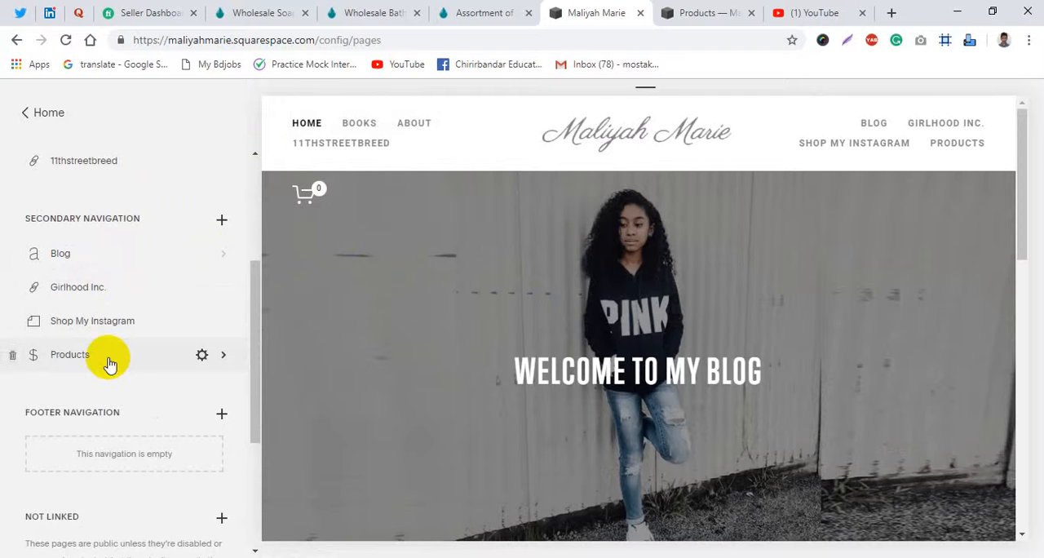
left_click(689, 12)
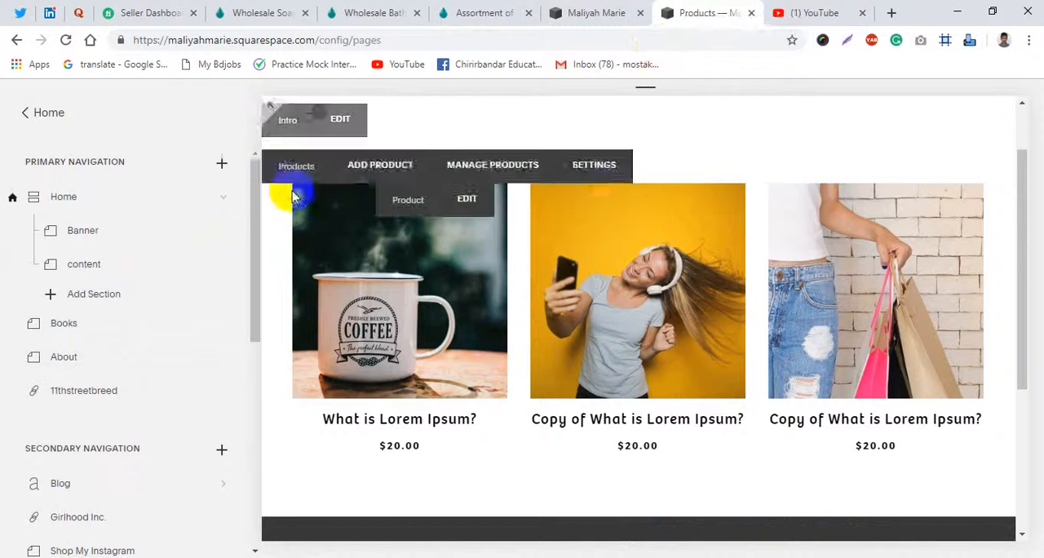
scroll(342, 294, "down", 1)
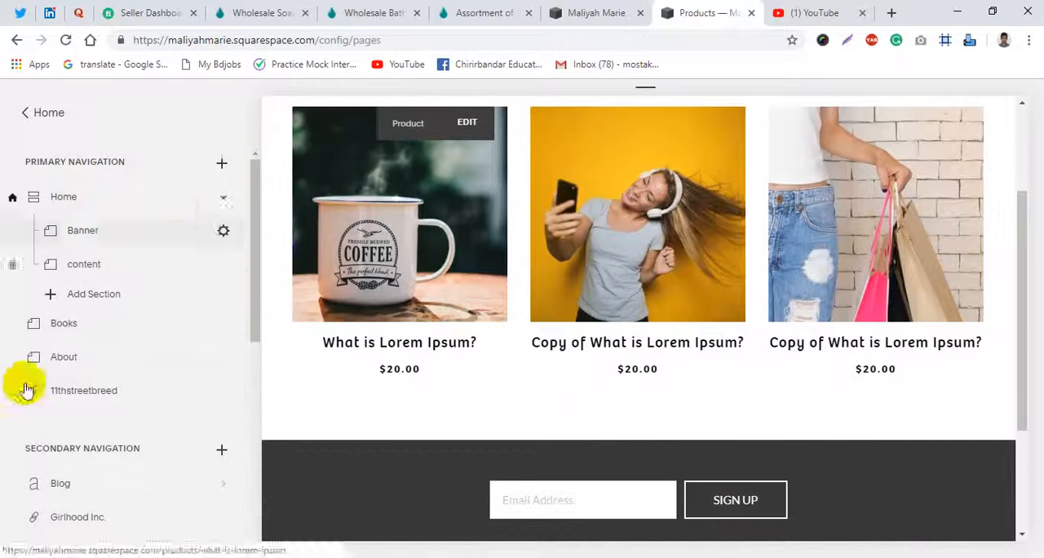
scroll(294, 321, "up", 2)
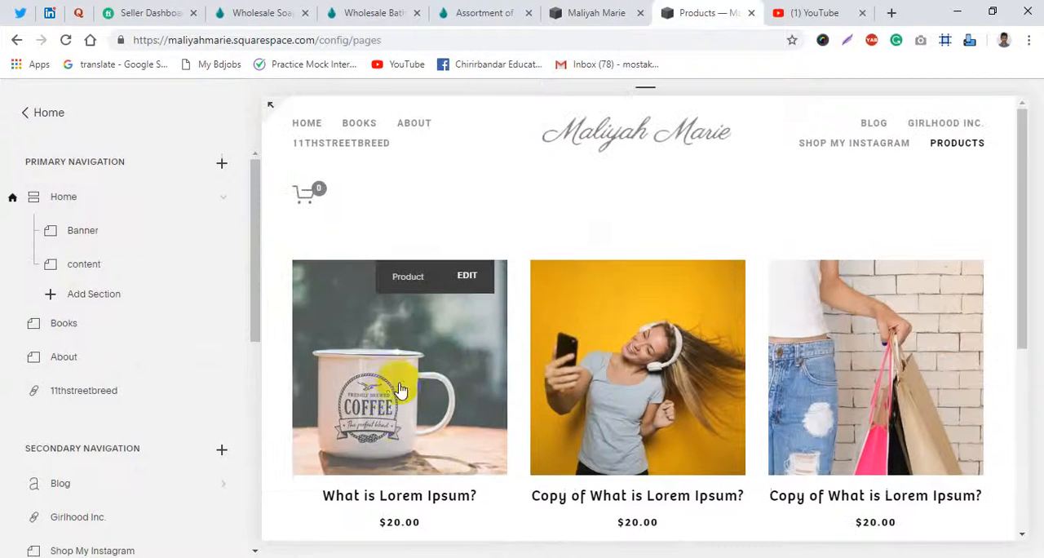
left_click(701, 396)
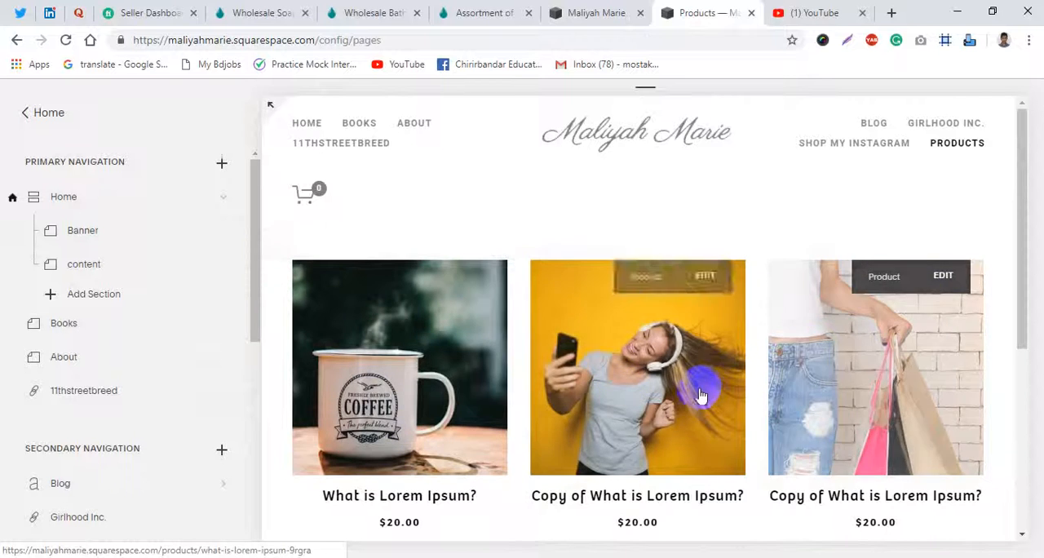
scroll(473, 331, "down", 2)
scroll(326, 343, "up", 1)
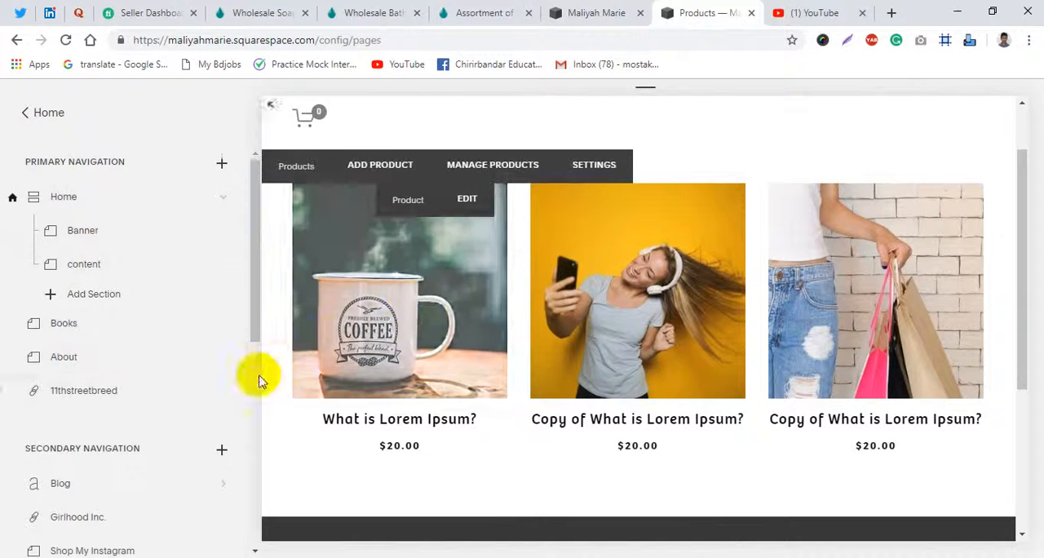
- Open the Products page in the secondary navigation to manage its items
scroll(232, 391, "down", 1)
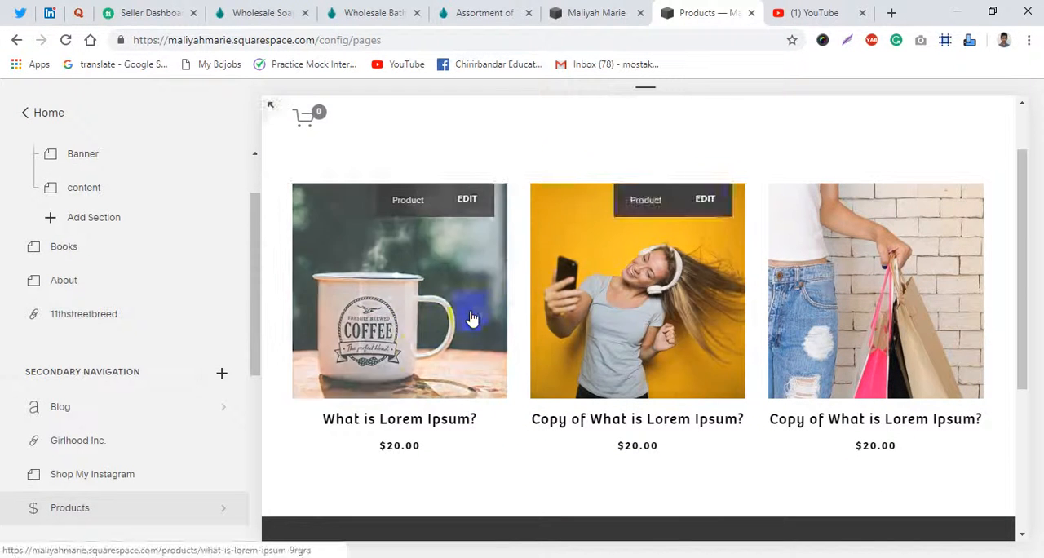
scroll(179, 376, "down", 1)
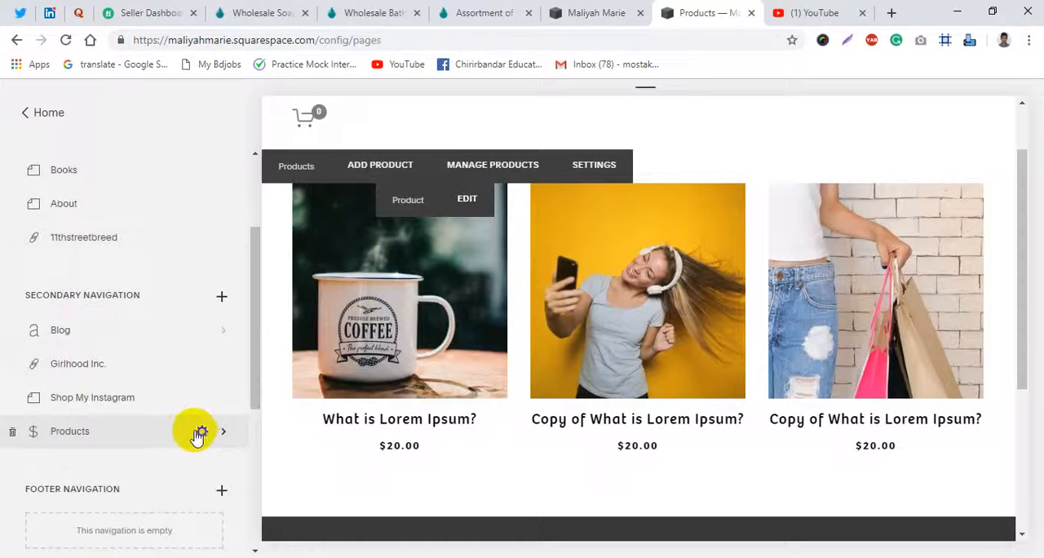
left_click(198, 434)
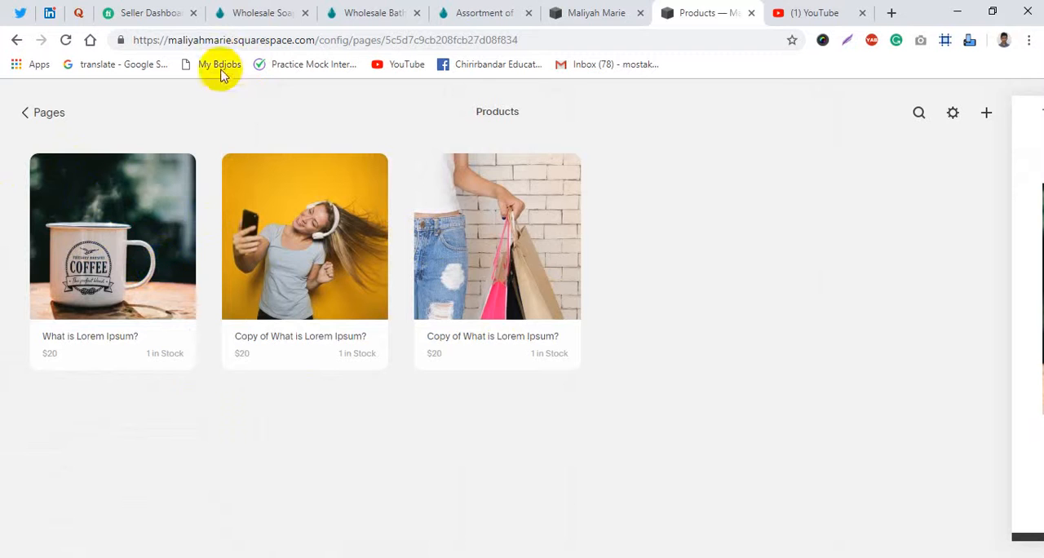
- Switch to the Lotionfast shop and browse its wholesale soap and wholesale bath bombs collections
left_click(244, 13)
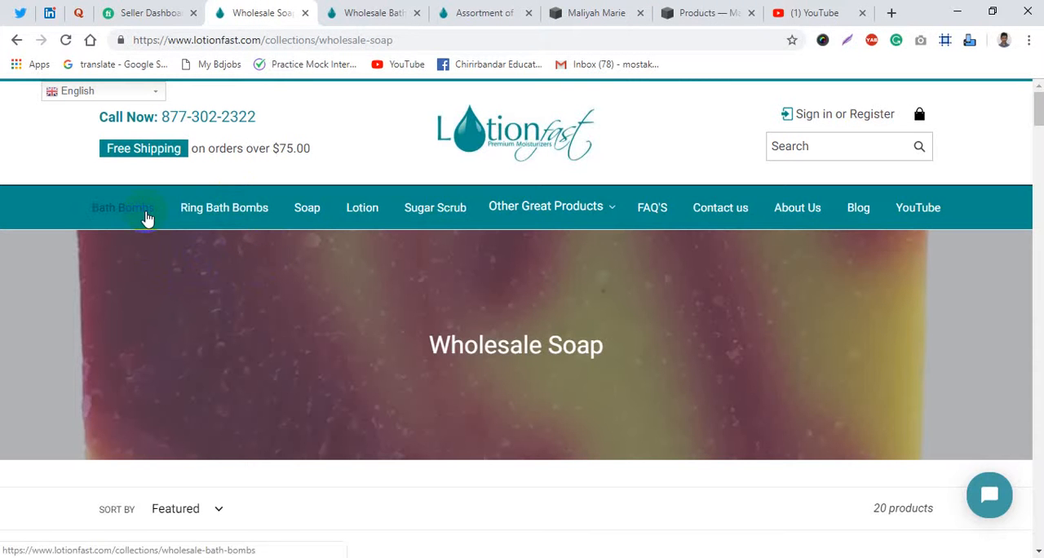
scroll(175, 320, "down", 4)
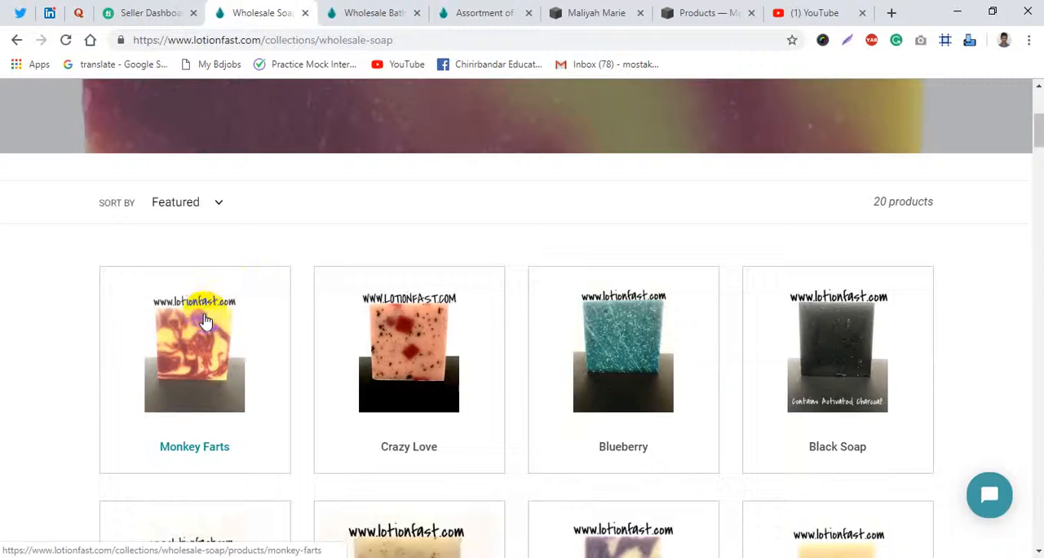
scroll(203, 326, "up", 4)
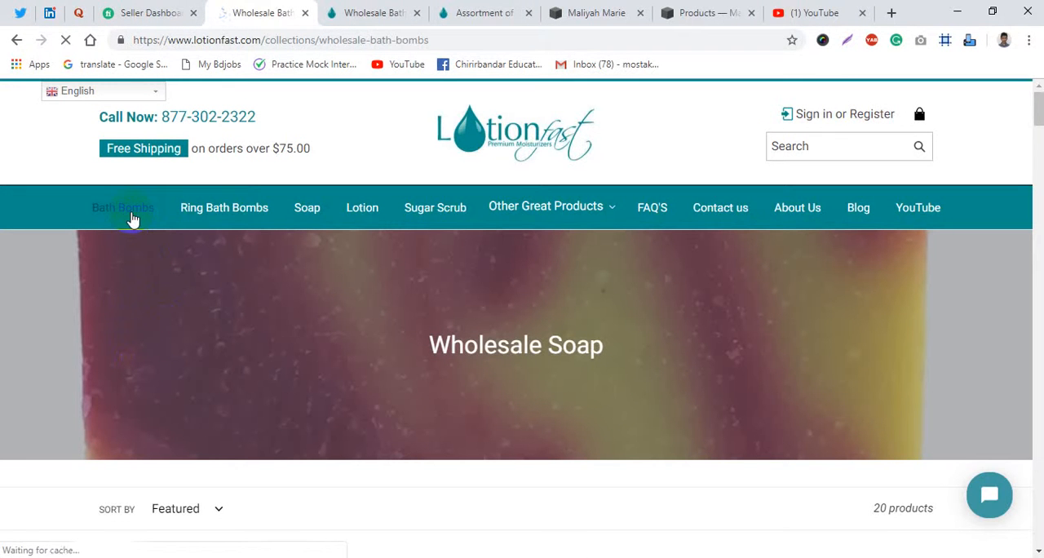
scroll(230, 335, "down", 5)
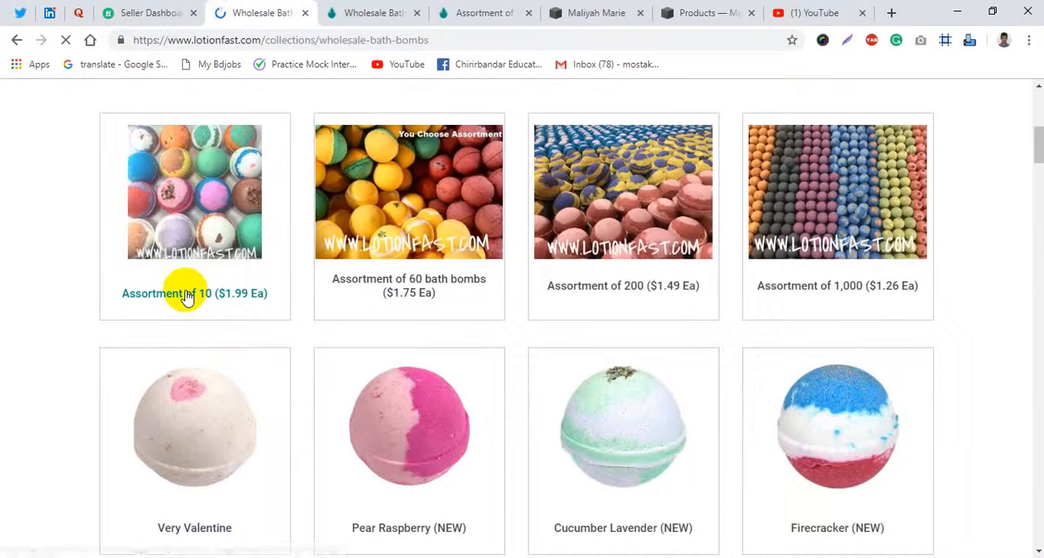
- Copy the title "Assortment of 10 ($1.99 Ea)" from the Lotionfast product page and make it the name of the "What is Lorem Ipsum?" product
left_click(477, 8)
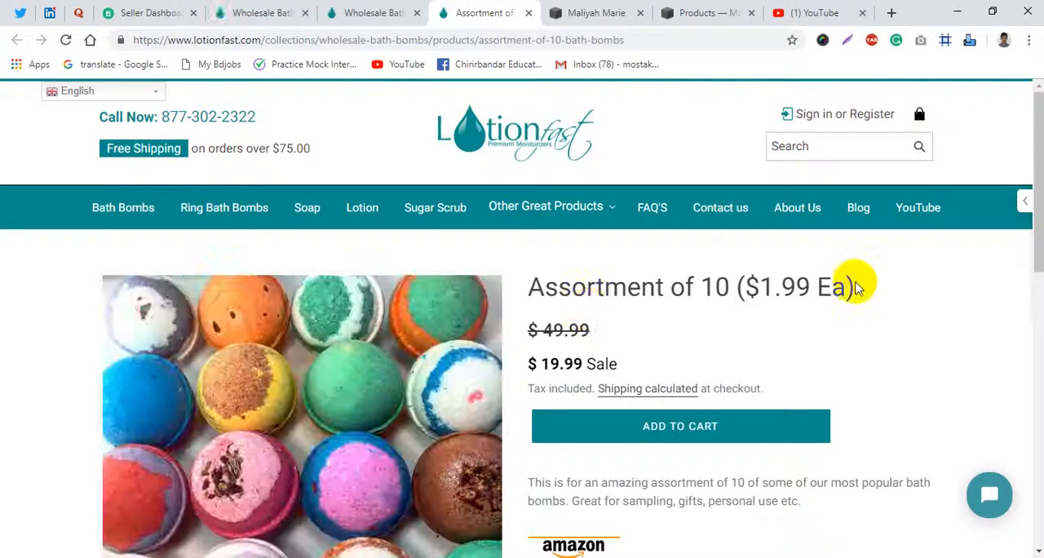
left_click_drag(857, 287, 522, 295)
key("ctrl+c")
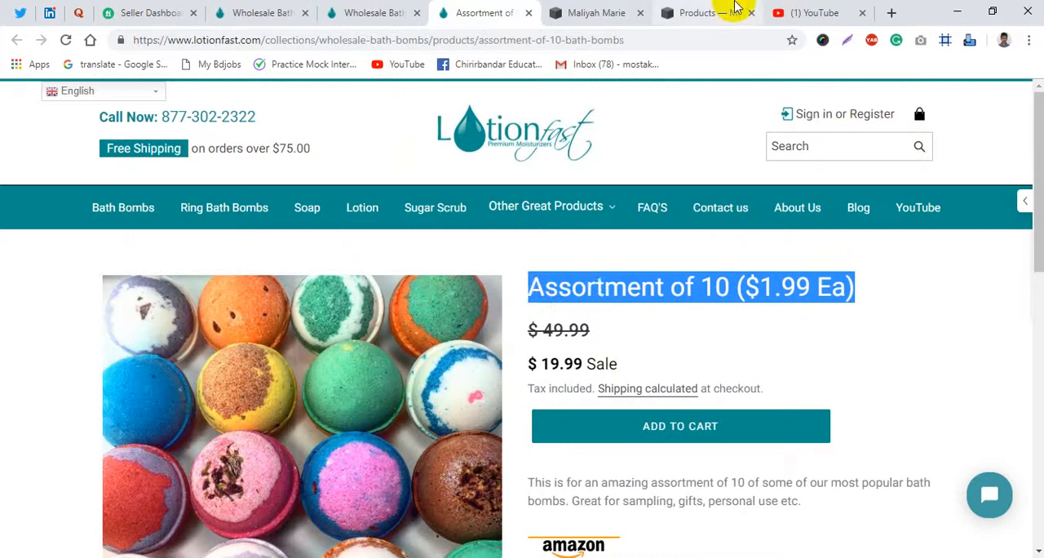
left_click(730, 11)
left_click(102, 258)
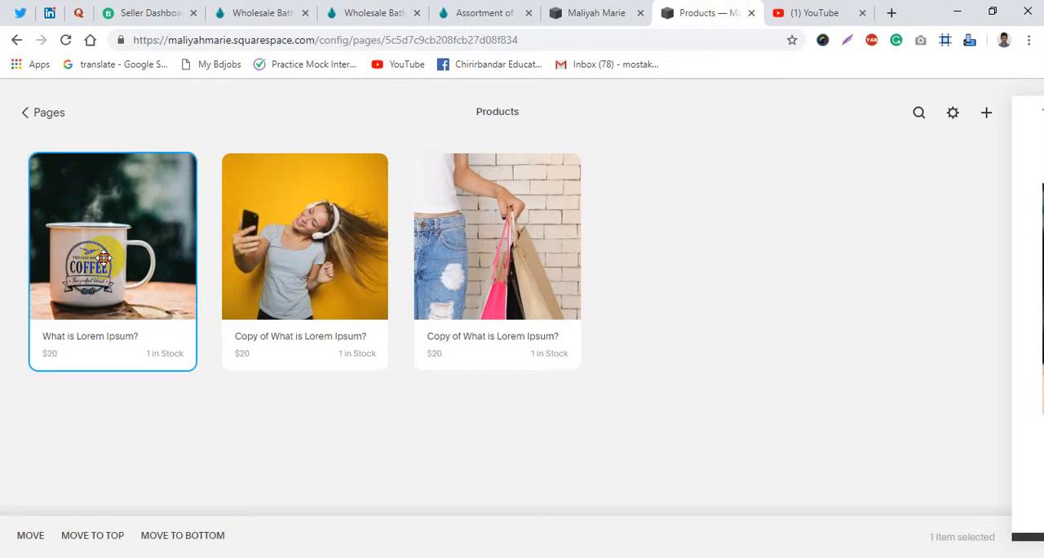
left_click(103, 258)
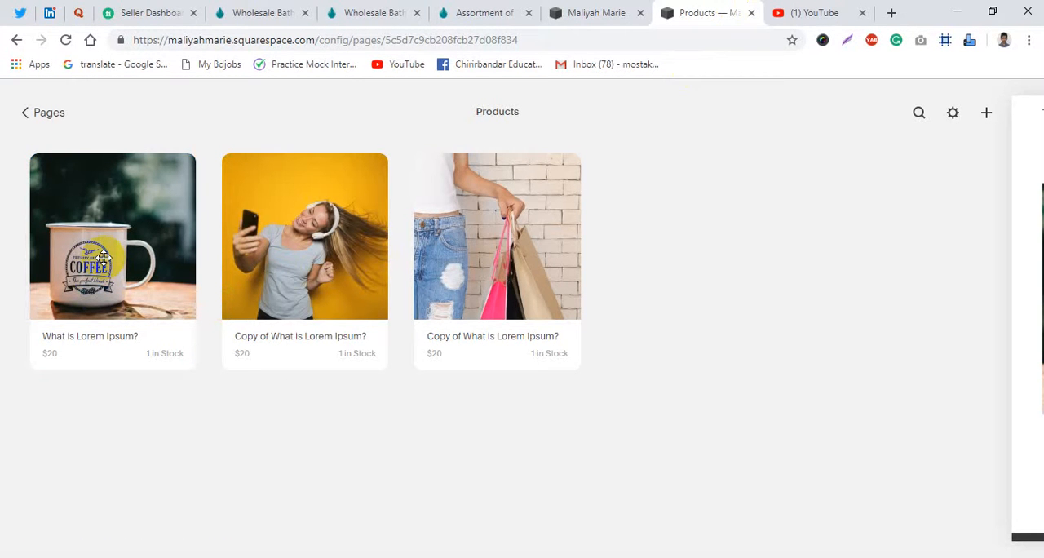
double_click(101, 258)
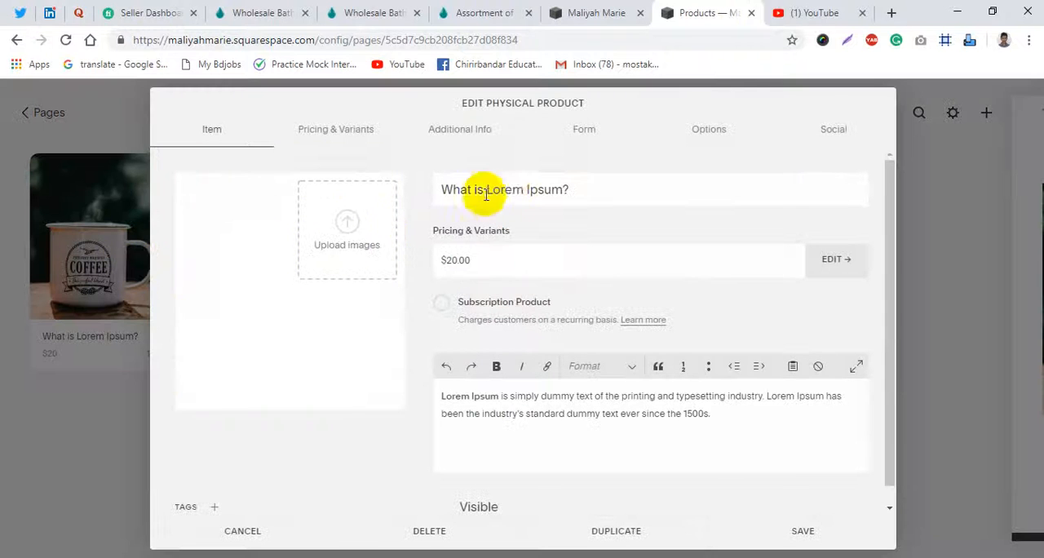
left_click_drag(610, 182, 440, 197)
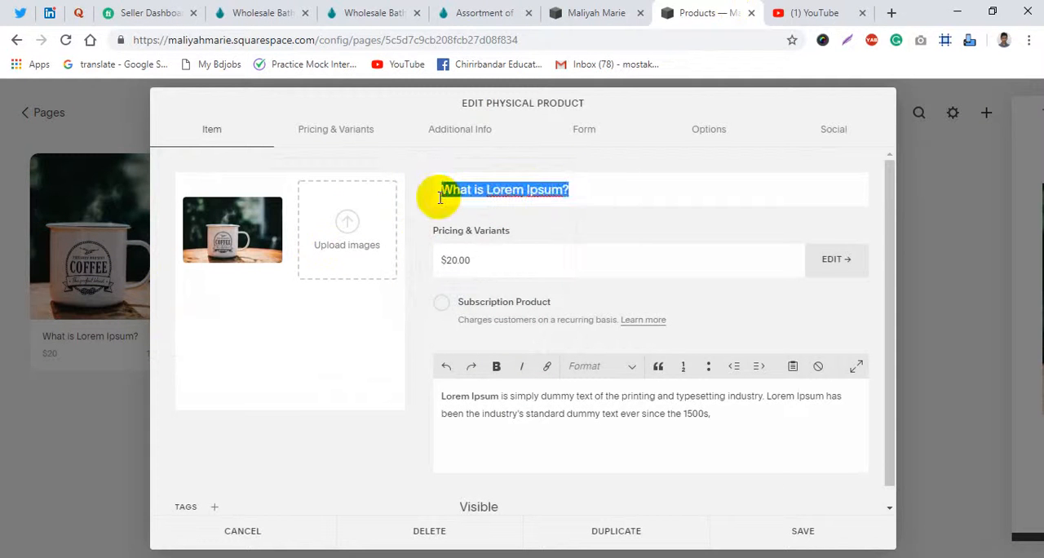
key("ctrl+v")
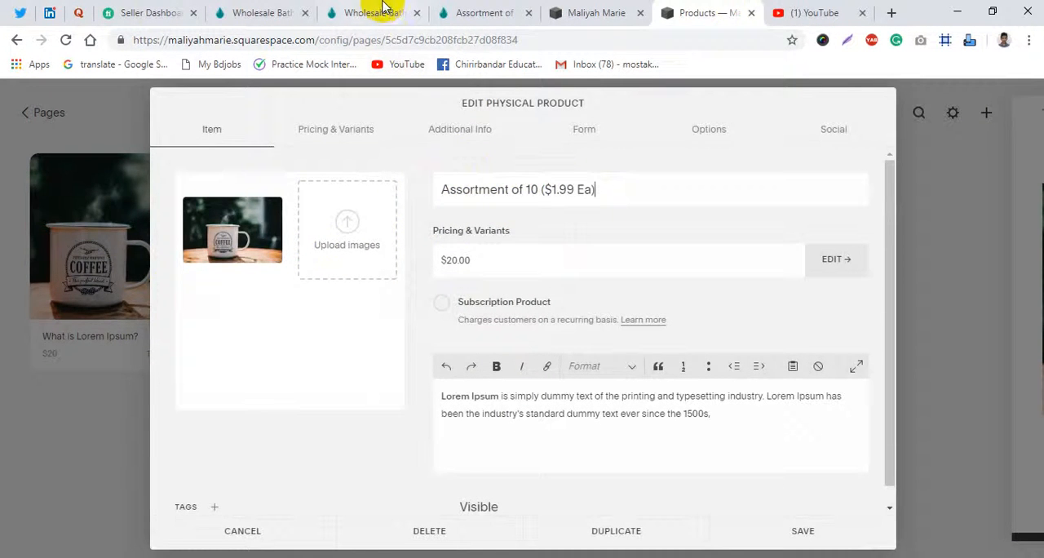
- Return to the Lotionfast Assortment of 10 page and select its struck-through regular price of $49.99
left_click(322, 6)
left_click(481, 13)
scroll(543, 299, "down", 1)
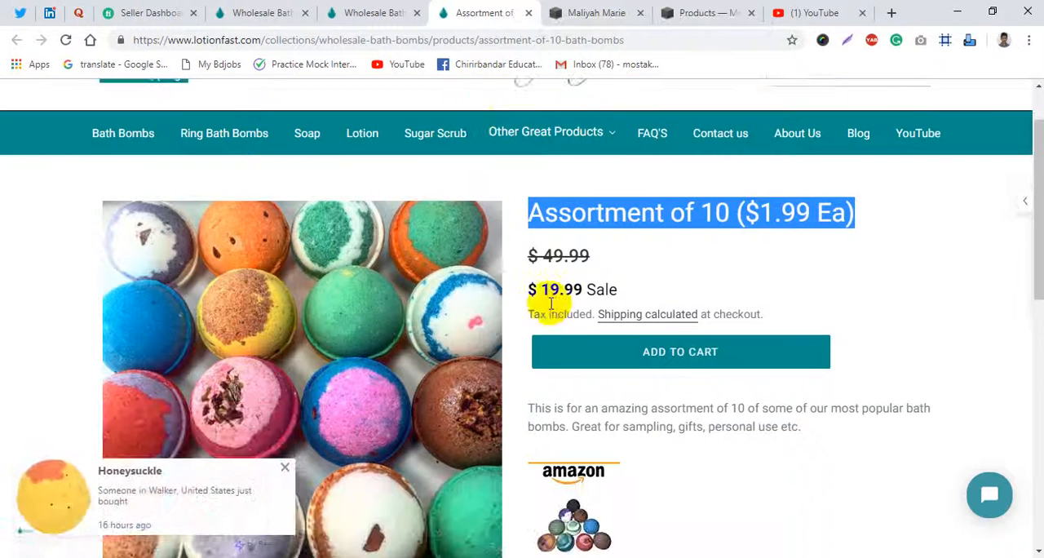
left_click(548, 252)
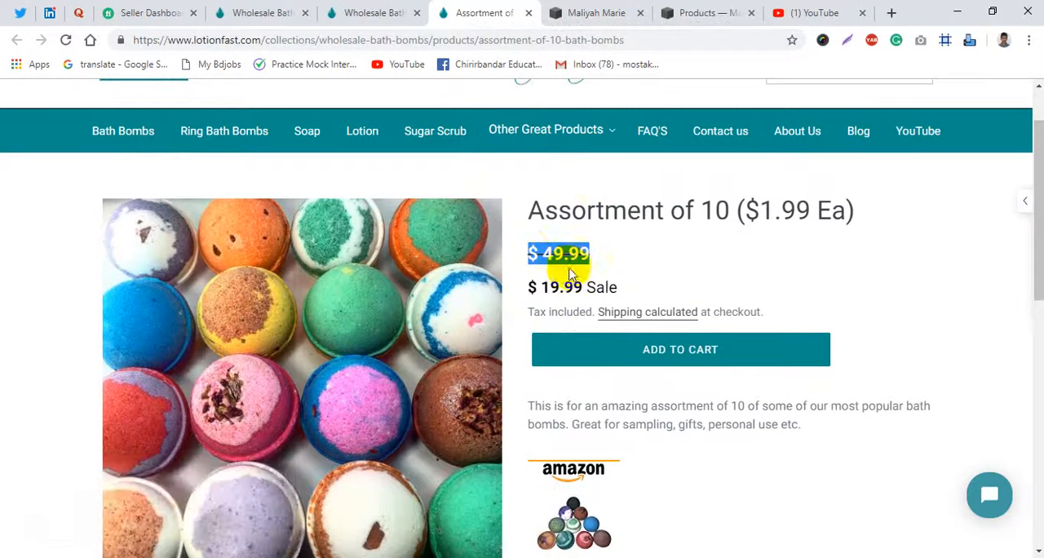
- Set the price of the Squarespace product's only variant to $49.99, checking it against the Lotionfast page
left_click(679, 10)
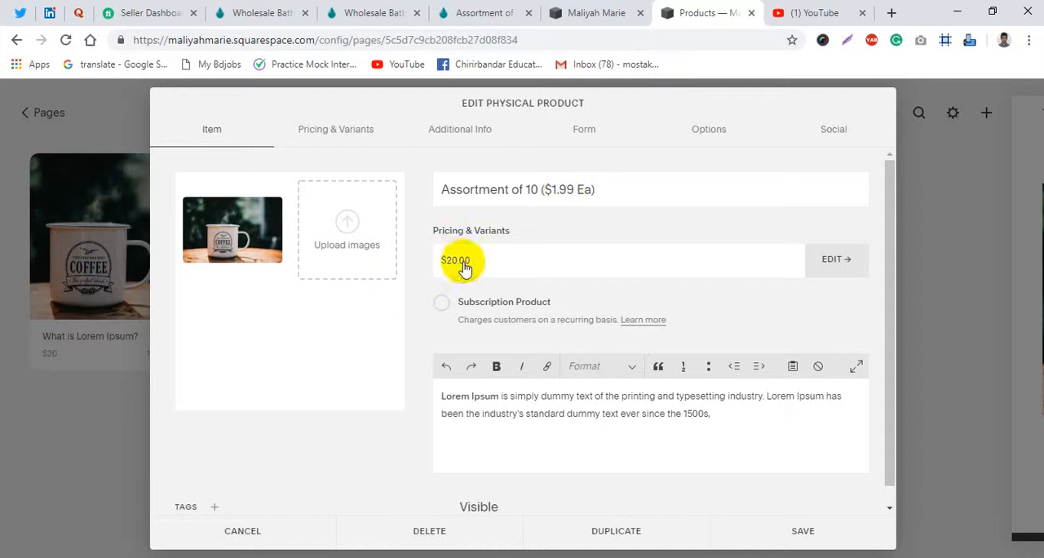
left_click(359, 137)
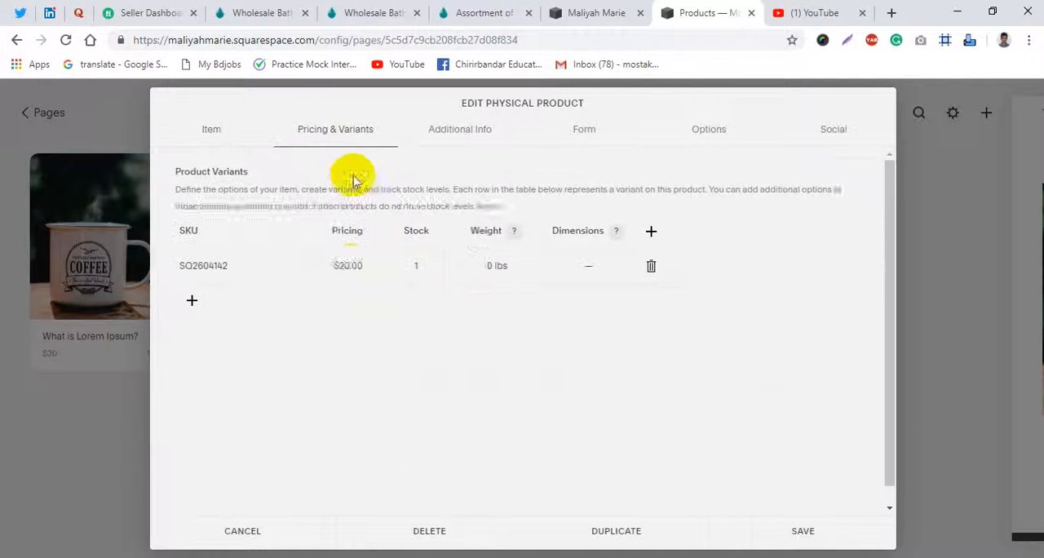
left_click(347, 268)
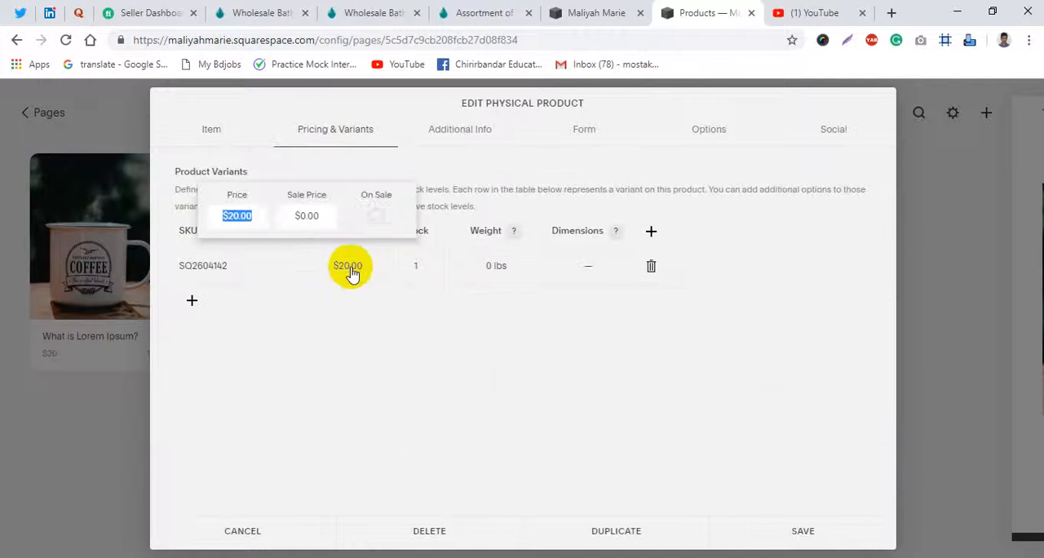
left_click(239, 213)
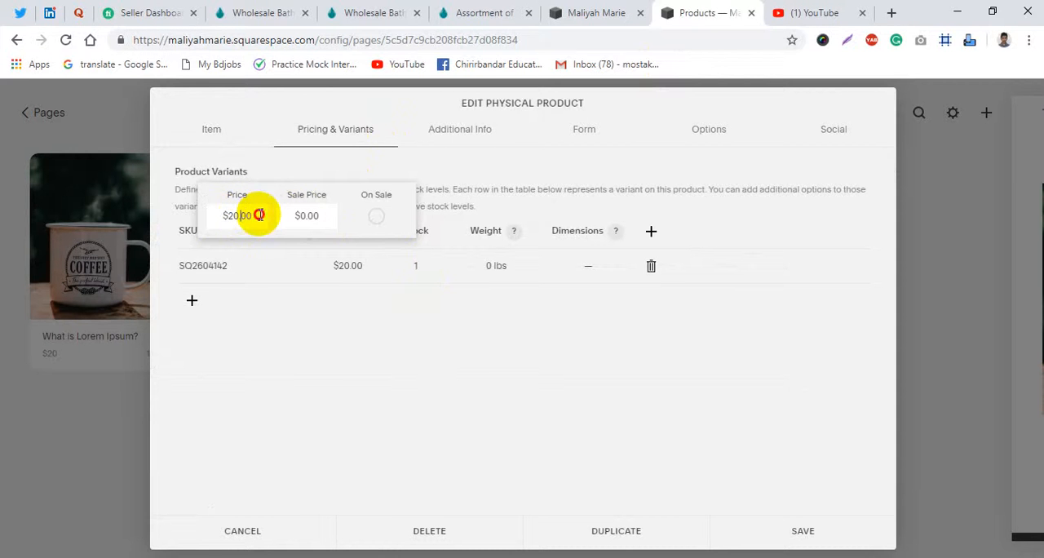
left_click_drag(259, 215, 196, 214)
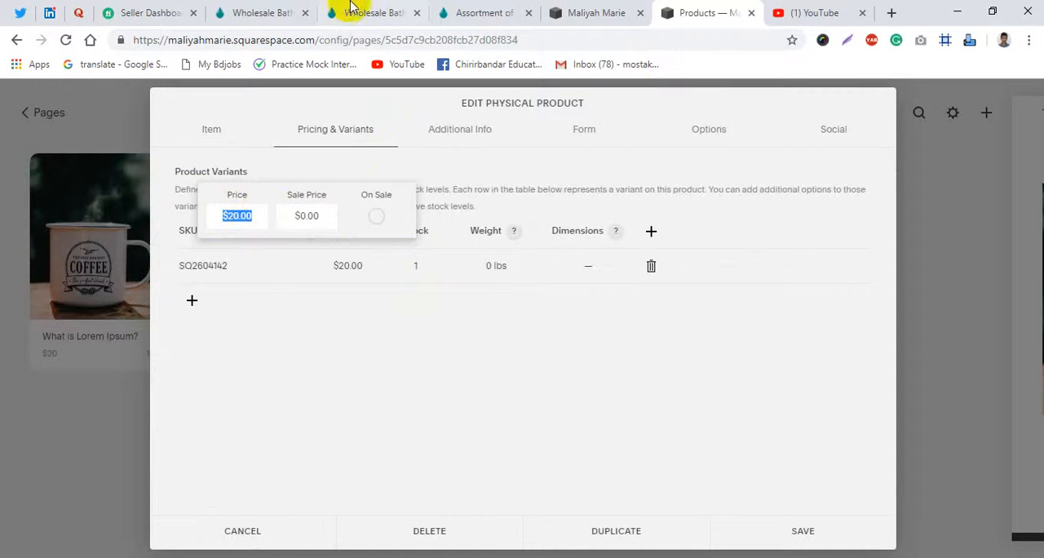
left_click(351, 10)
left_click(519, 6)
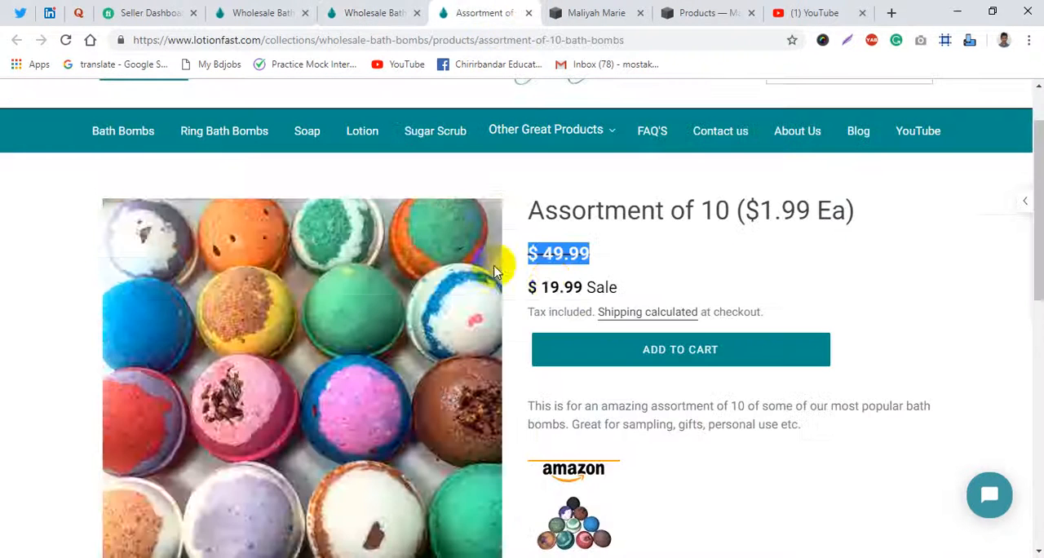
left_click(703, 12)
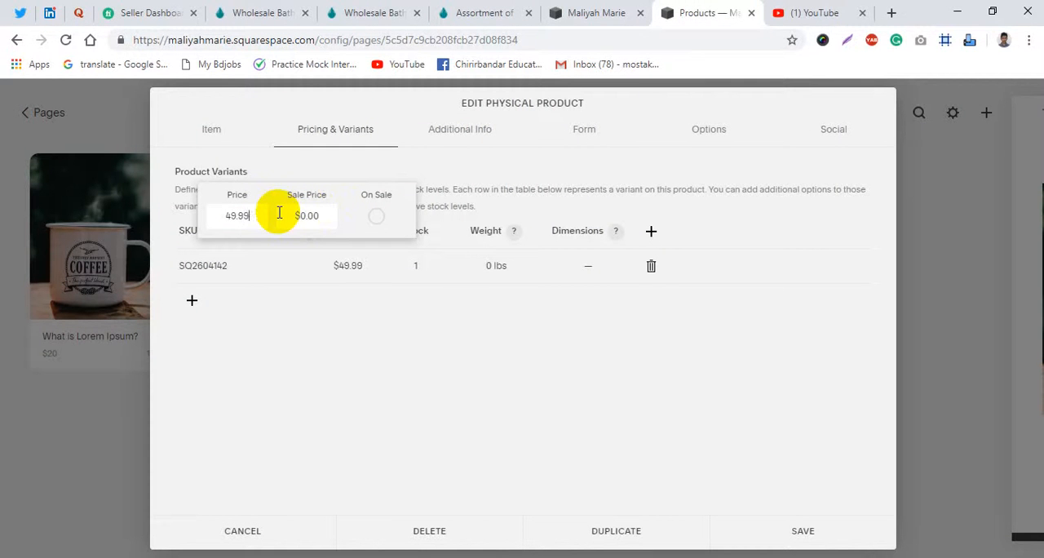
- Check the Lotionfast sale price, set the variant's sale price to $19.99 and mark it as on sale
left_click(491, 6)
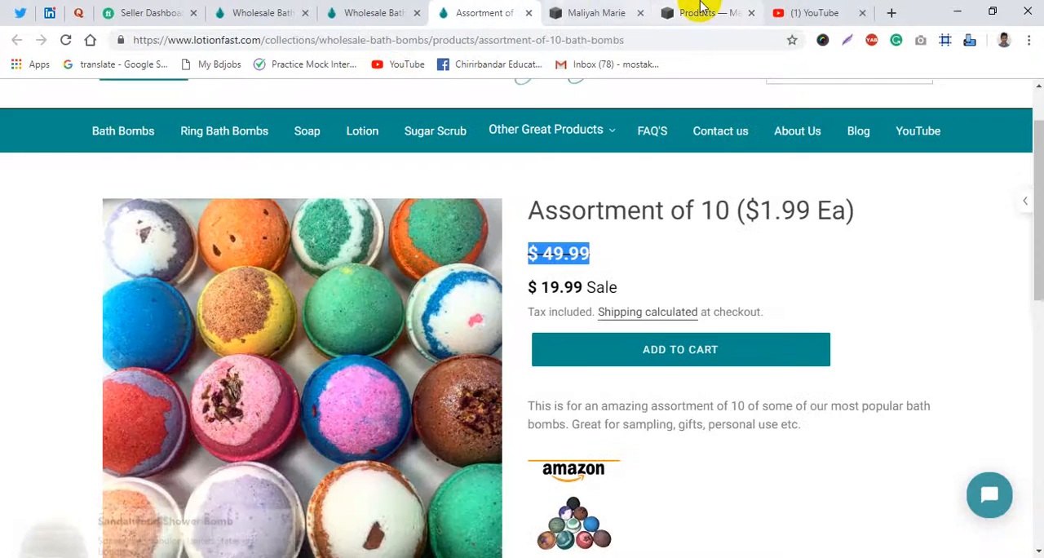
left_click(702, 10)
left_click(298, 216)
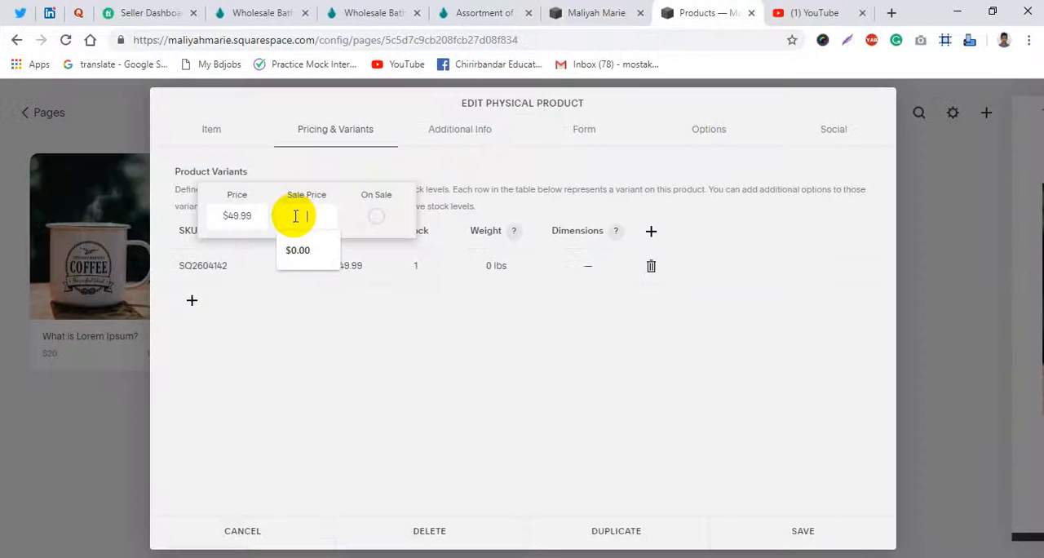
type("19.99")
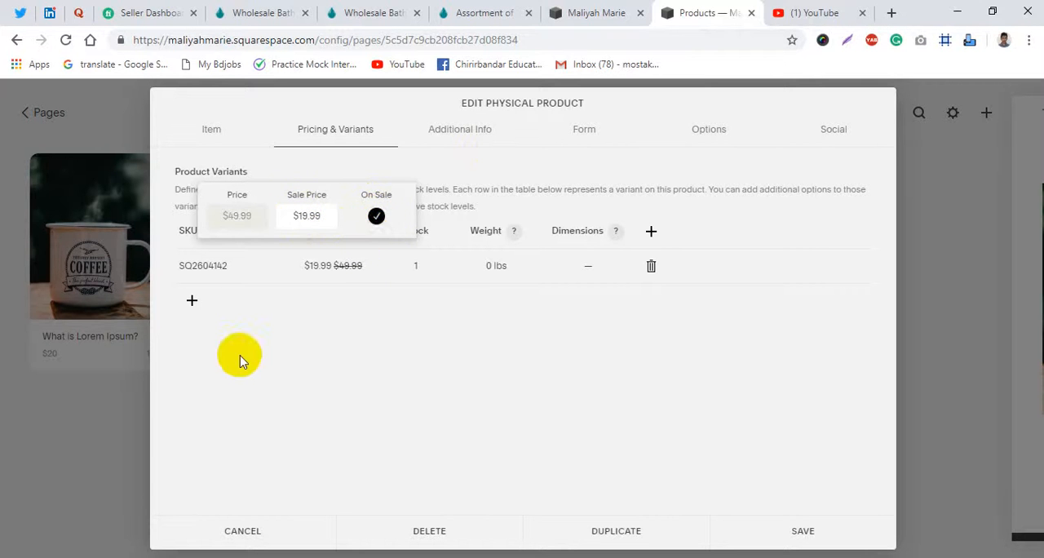
left_click(475, 314)
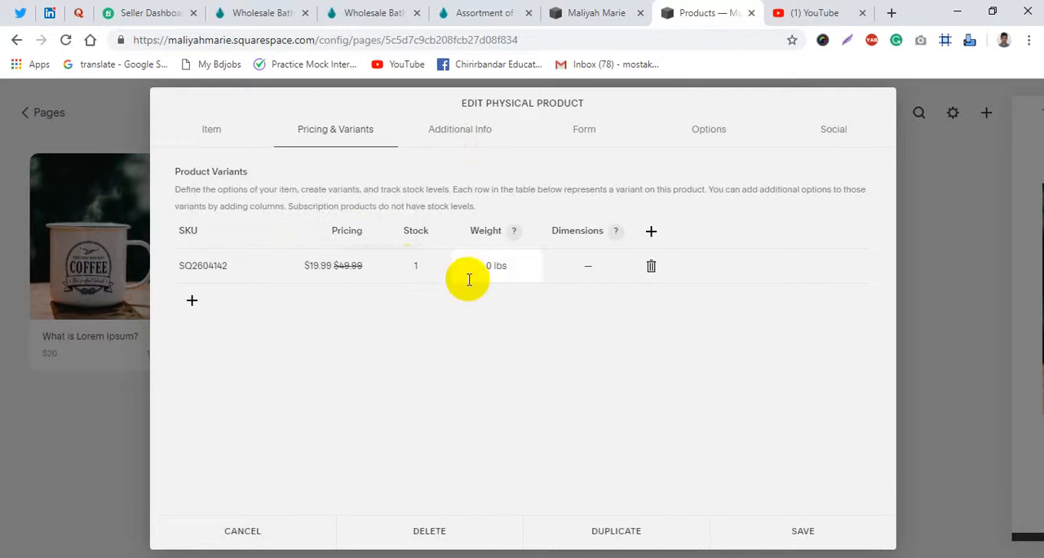
- Set the stock of the product's only variant to unlimited
left_click(415, 270)
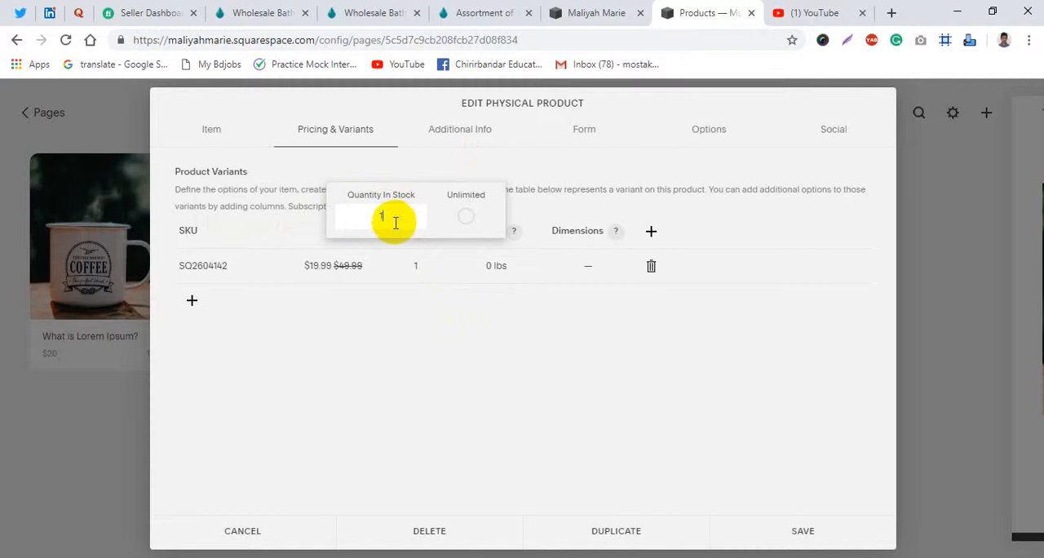
left_click(467, 218)
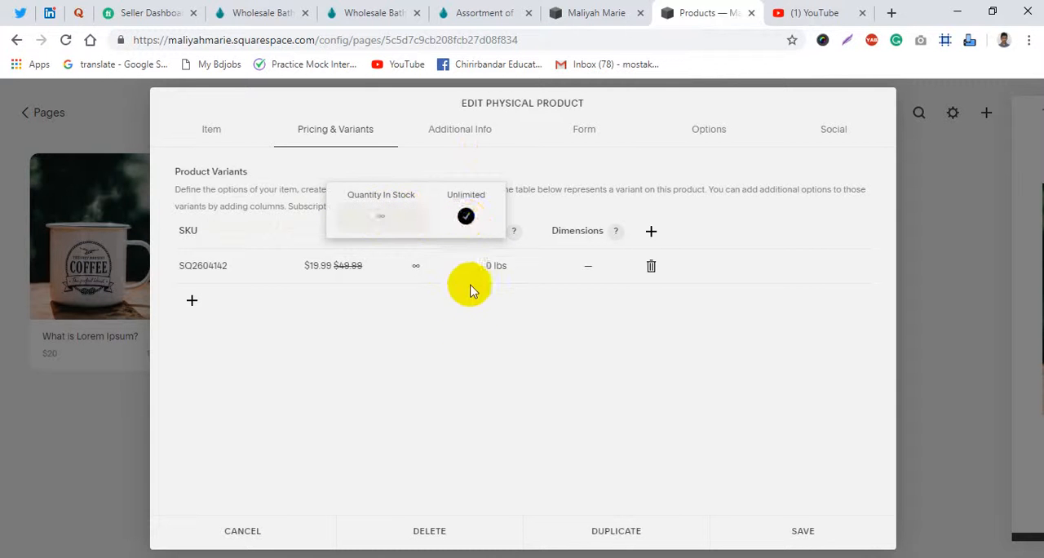
left_click(471, 400)
- Look over the Lotionfast Assortment of 10 page and open its main bath bomb photo in a new tab
left_click(470, 9)
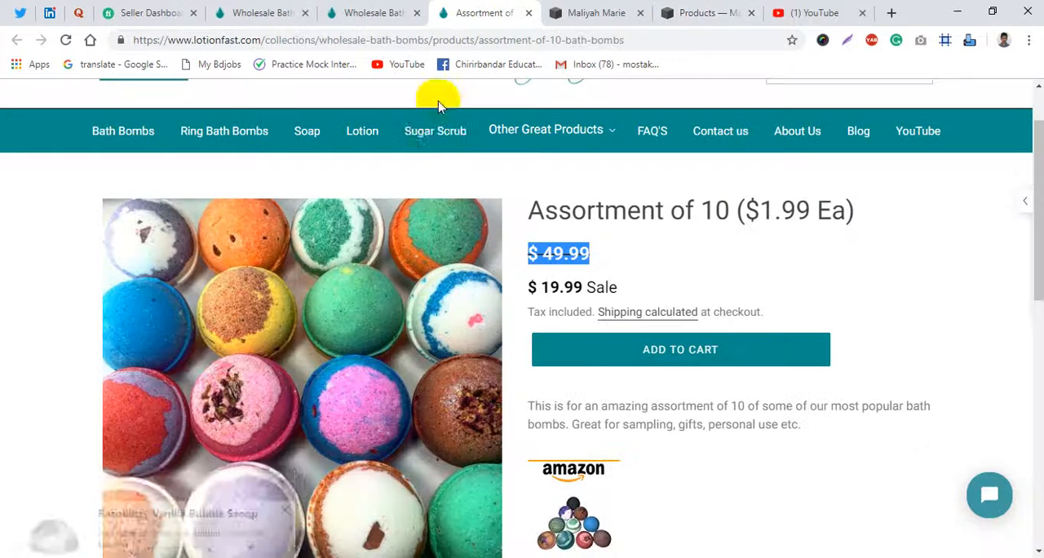
scroll(685, 339, "down", 3)
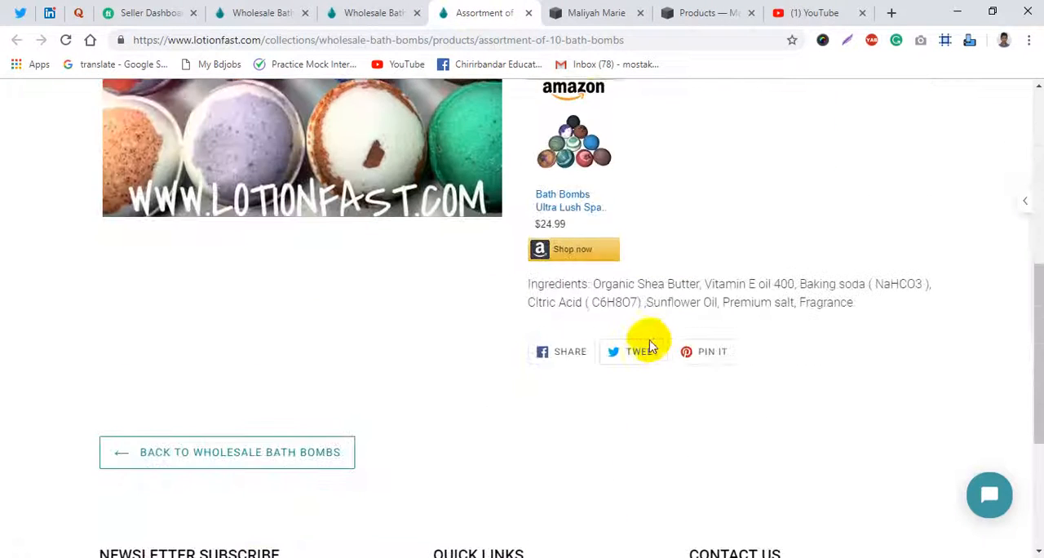
scroll(646, 346, "up", 3)
scroll(561, 342, "up", 2)
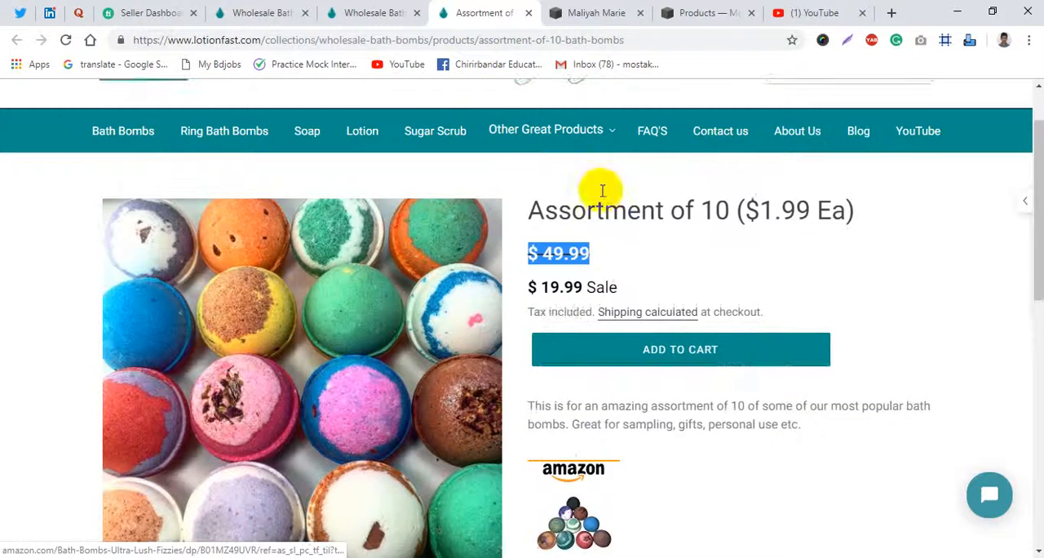
left_click(690, 10)
left_click(493, 10)
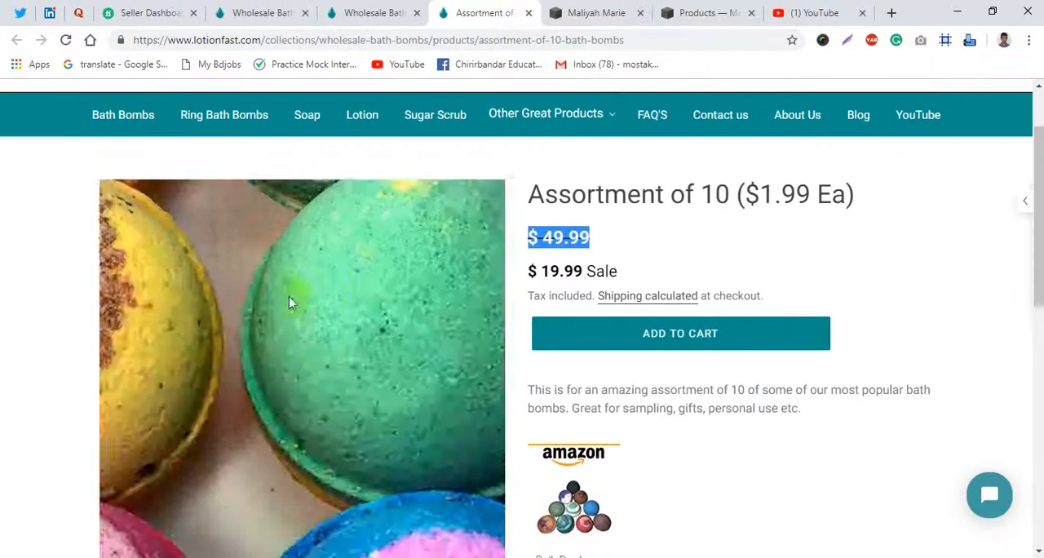
scroll(205, 343, "up", 2)
right_click(208, 349)
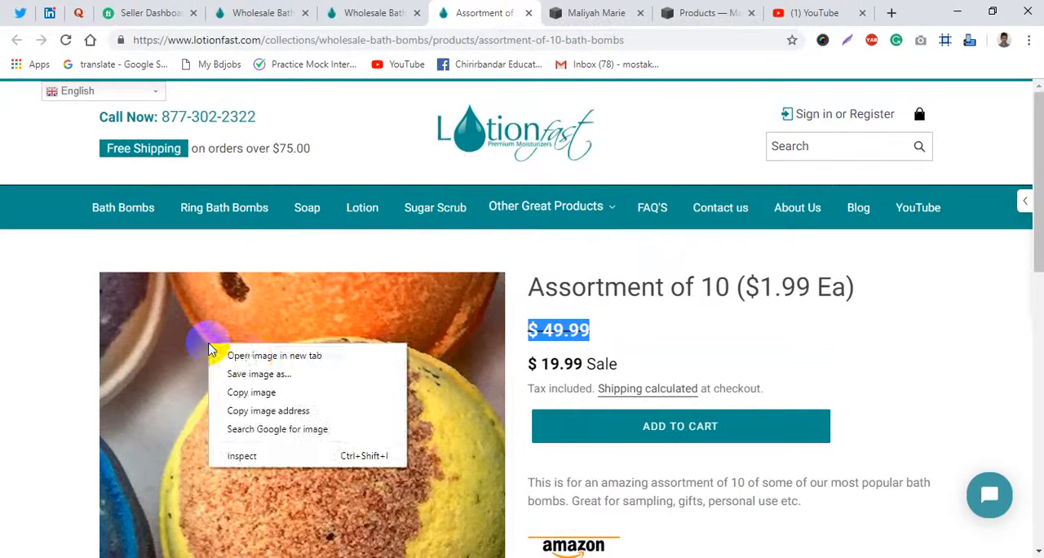
left_click(252, 357)
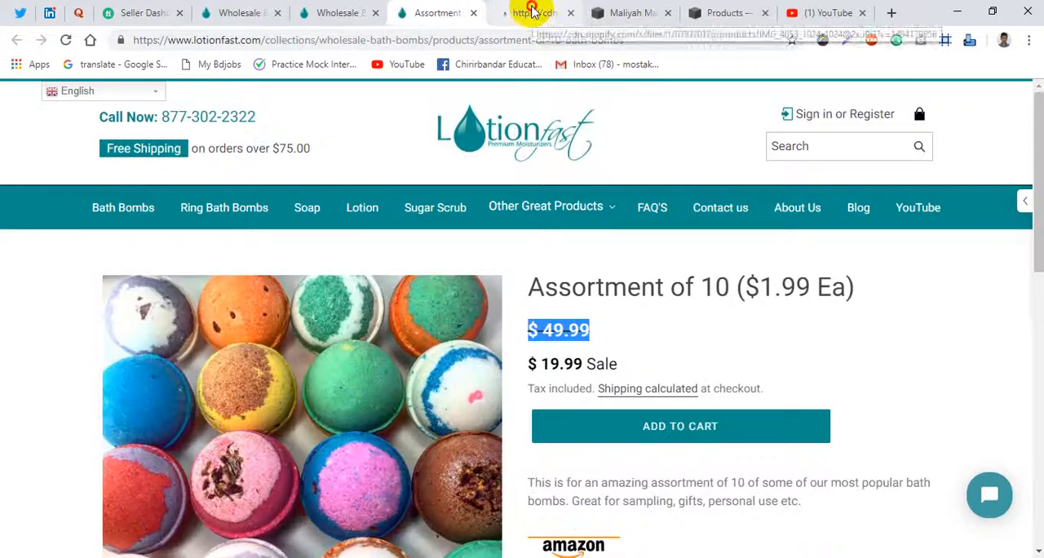
left_click(531, 9)
left_click(525, 258)
left_click(486, 250)
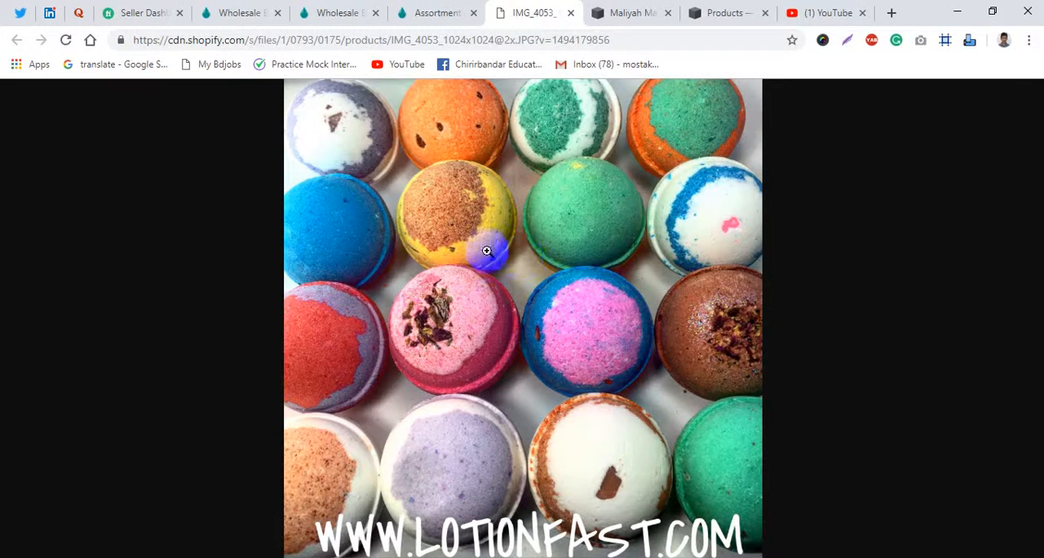
key("ctrl+s")
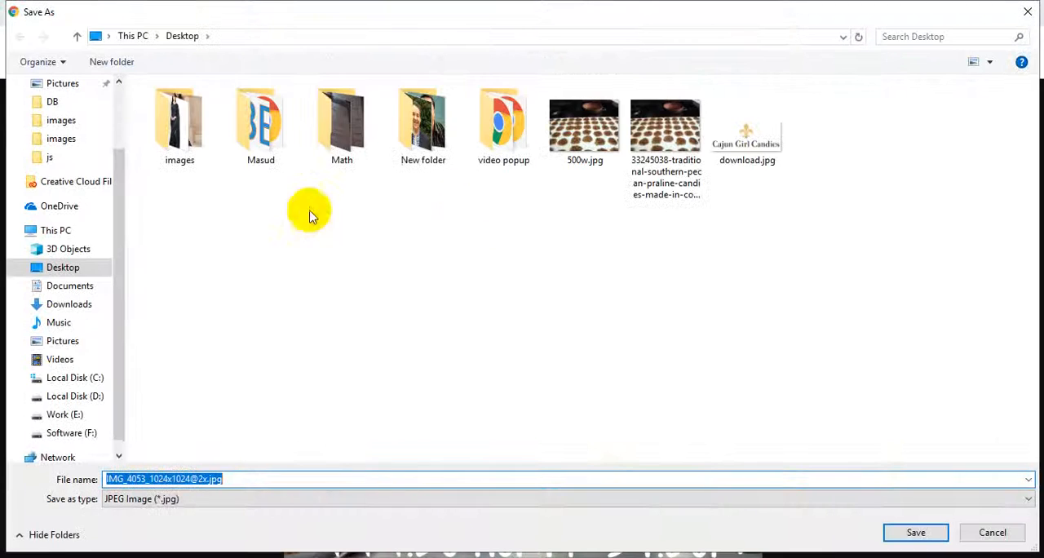
left_click(914, 532)
- Return to the Squarespace product editor and remove the coffee mug image from the product
left_click(720, 9)
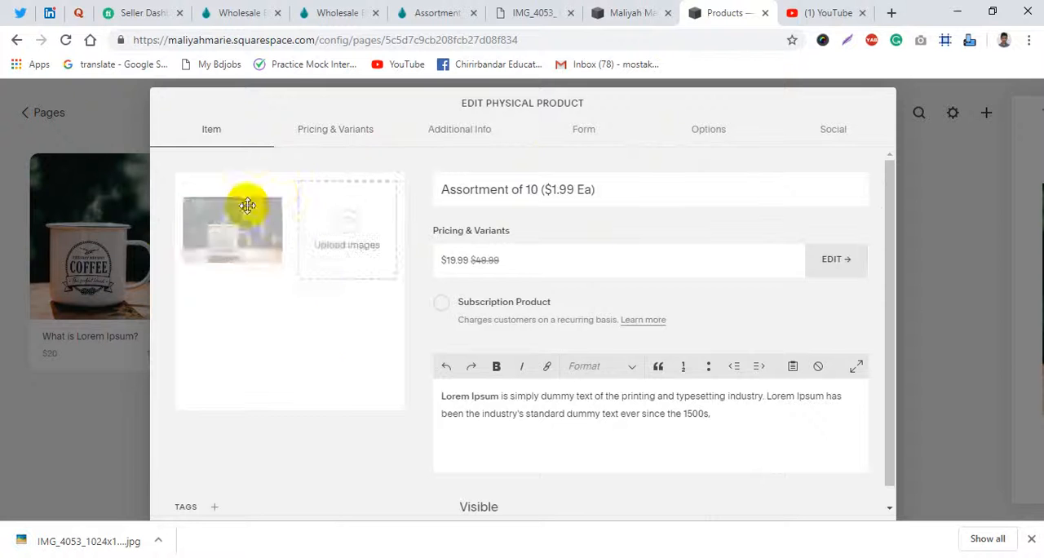
left_click(278, 187)
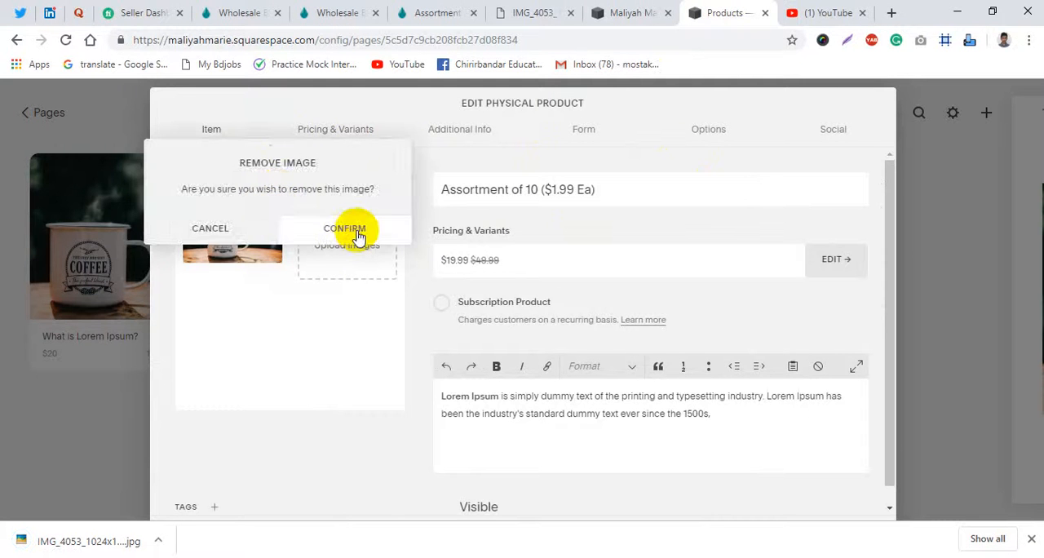
left_click(358, 232)
left_click(287, 285)
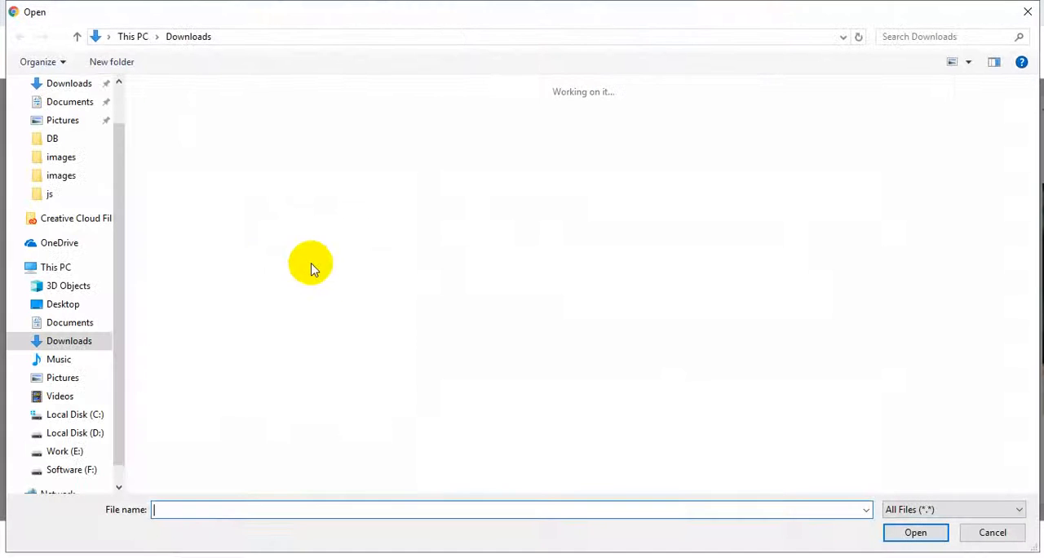
scroll(40, 155, "up", 2)
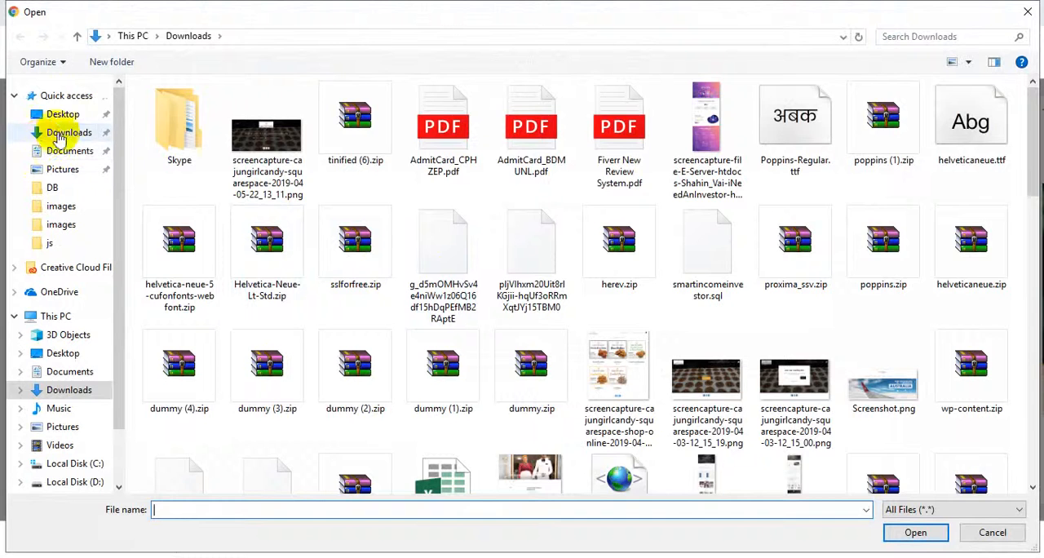
left_click(64, 116)
left_click(584, 248)
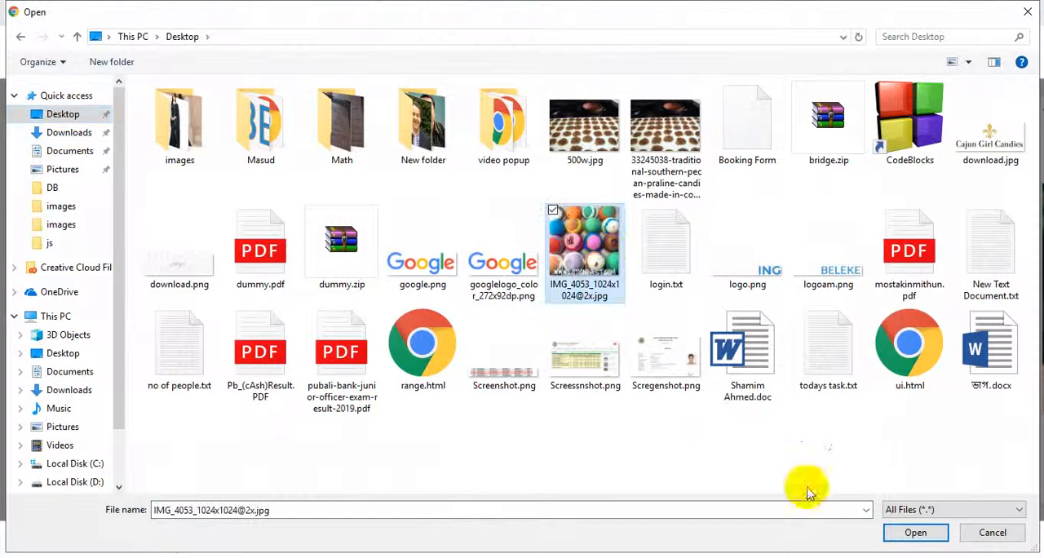
left_click(915, 533)
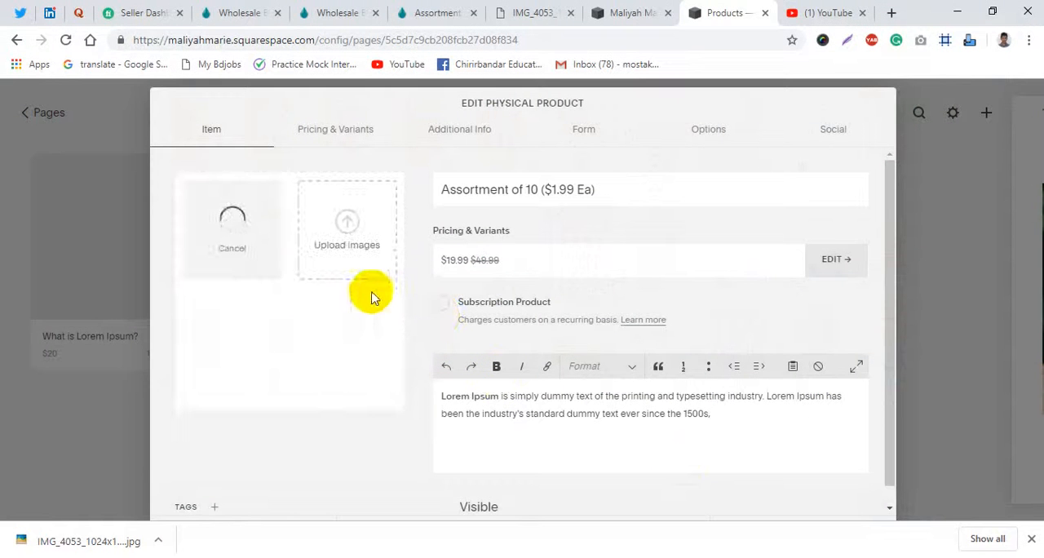
- Check the product's thumbnail and URL options, and review its item details
left_click(700, 134)
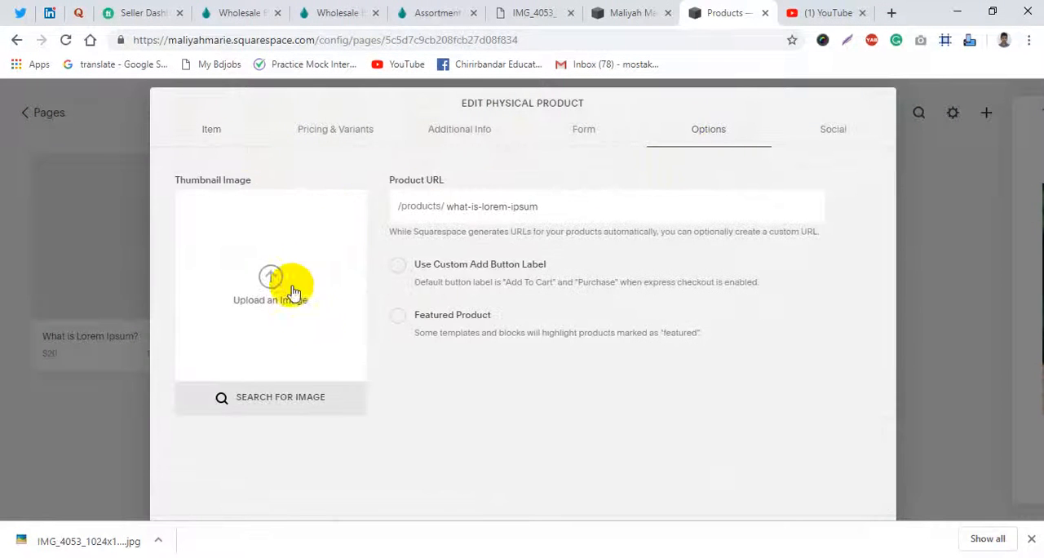
left_click(224, 132)
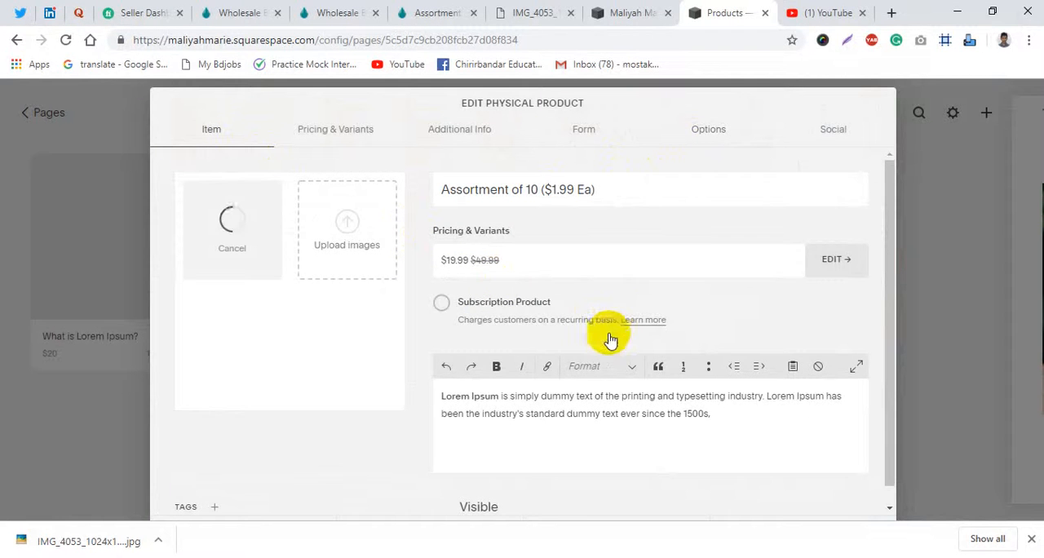
scroll(578, 337, "down", 1)
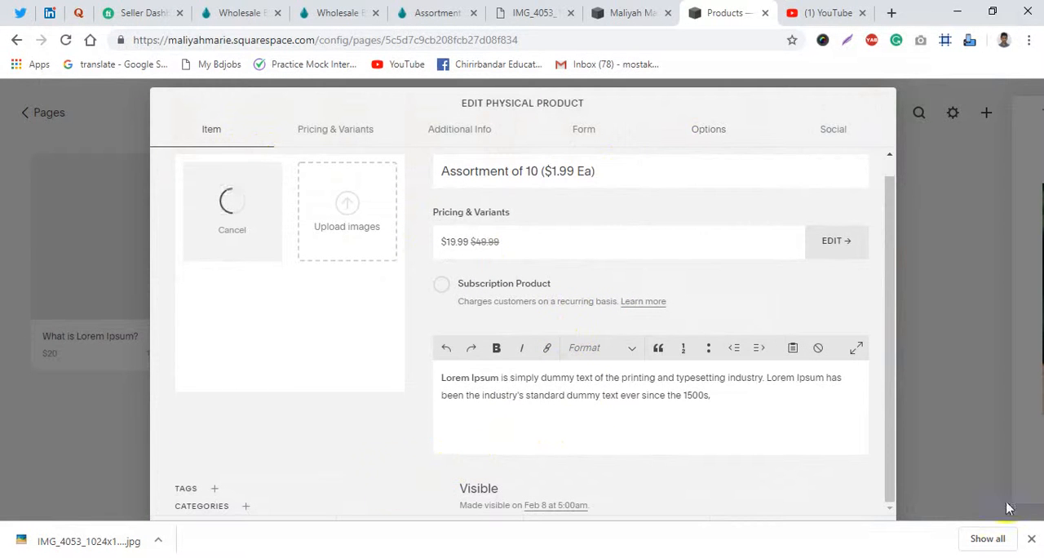
- Dismiss the browser's download bar, close the bath bomb photo's tab and return to the product editor
left_click(1034, 541)
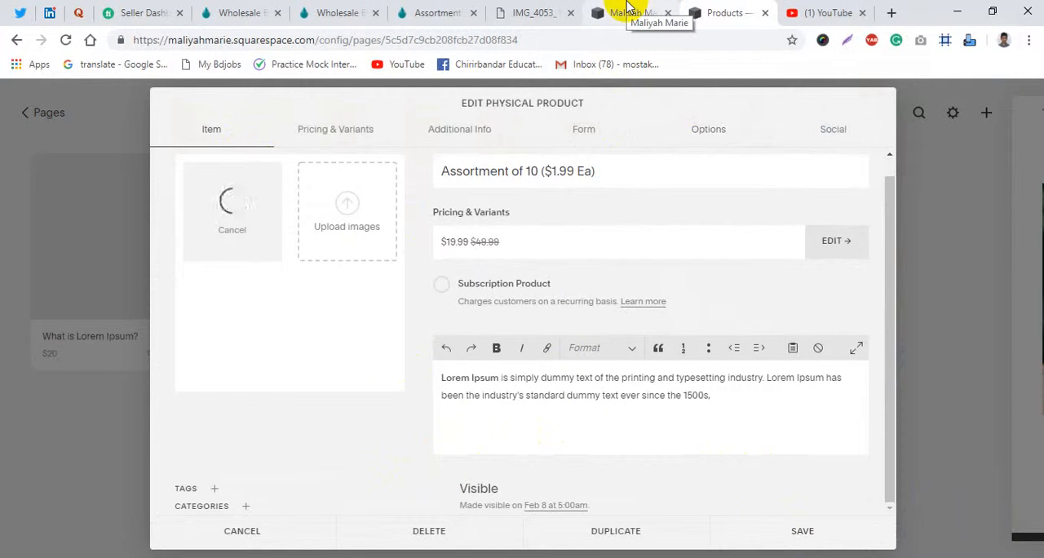
left_click(538, 10)
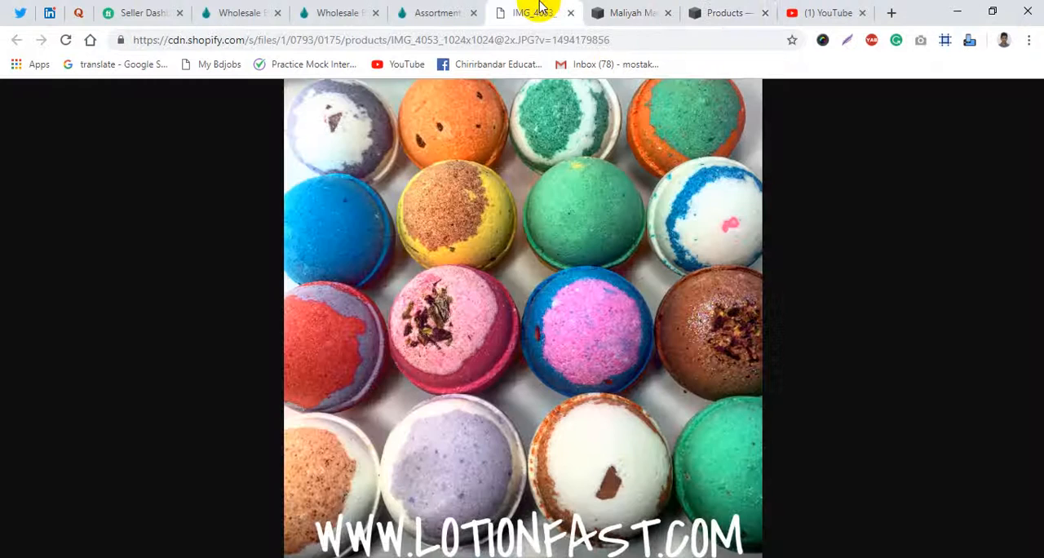
left_click(571, 13)
left_click(631, 12)
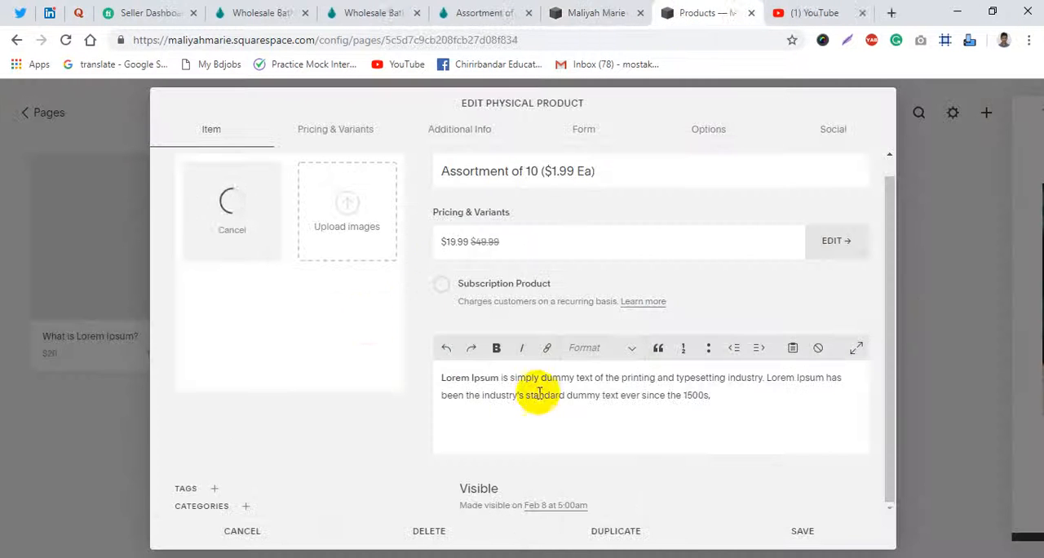
scroll(353, 327, "up", 1)
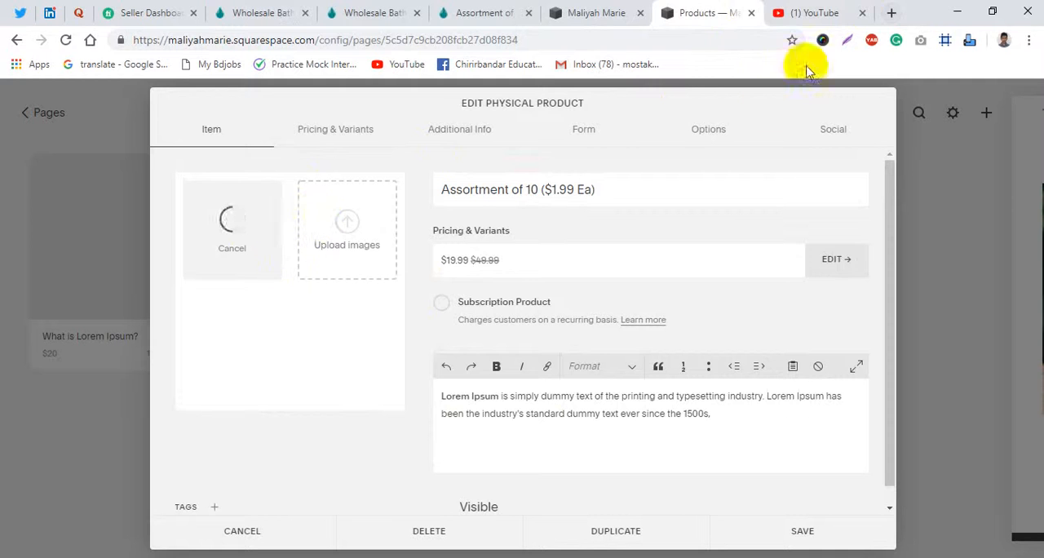
- Open the image compression site tinyjpg.com in a new browser tab
left_click(891, 13)
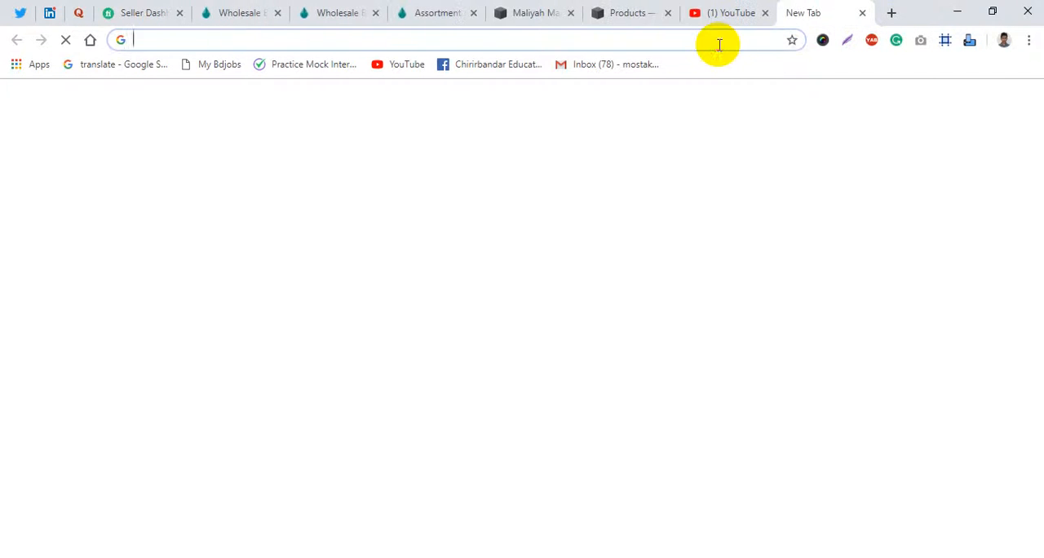
type("tin")
key("Delete")
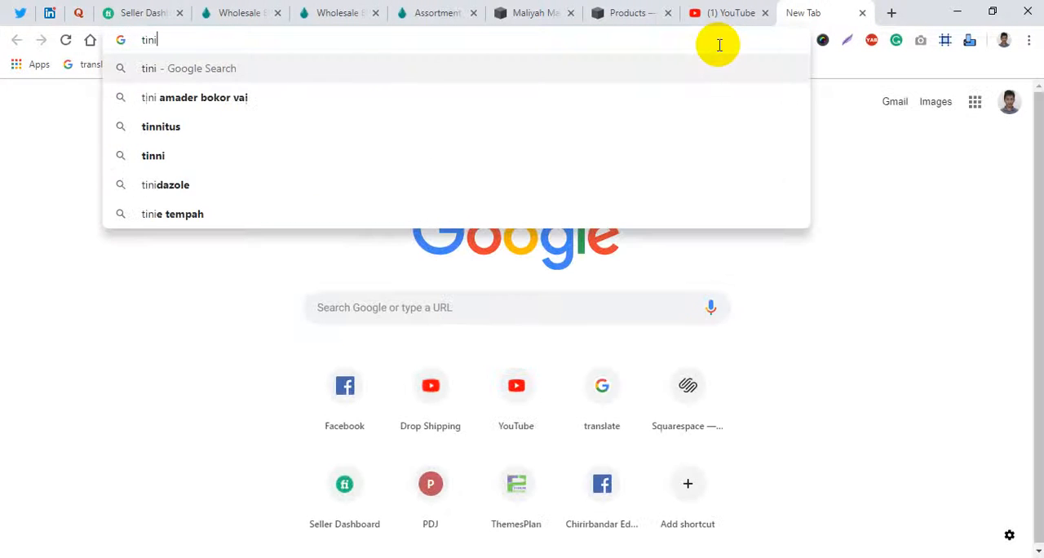
key("Down")
key("Return")
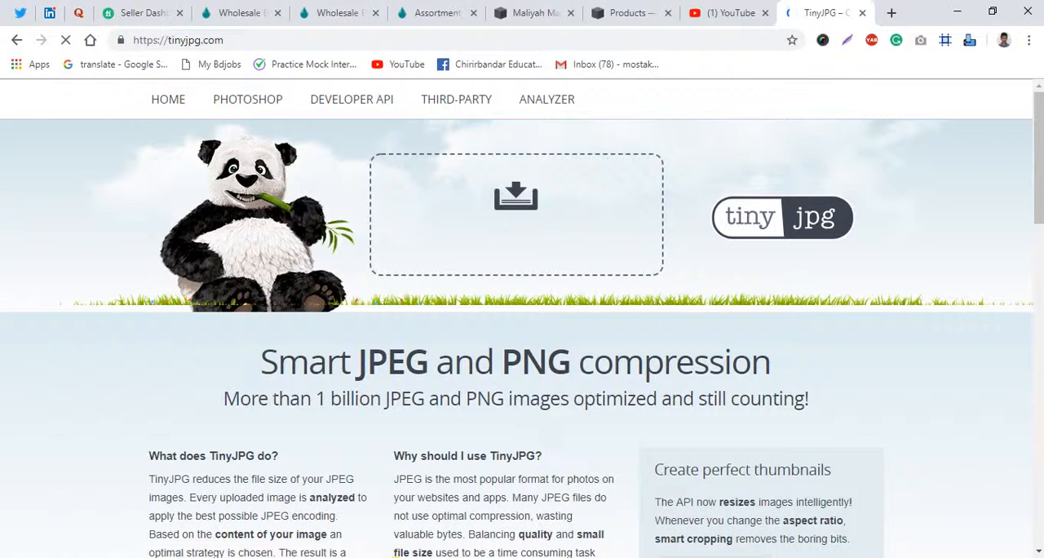
mouse_move(462, 459)
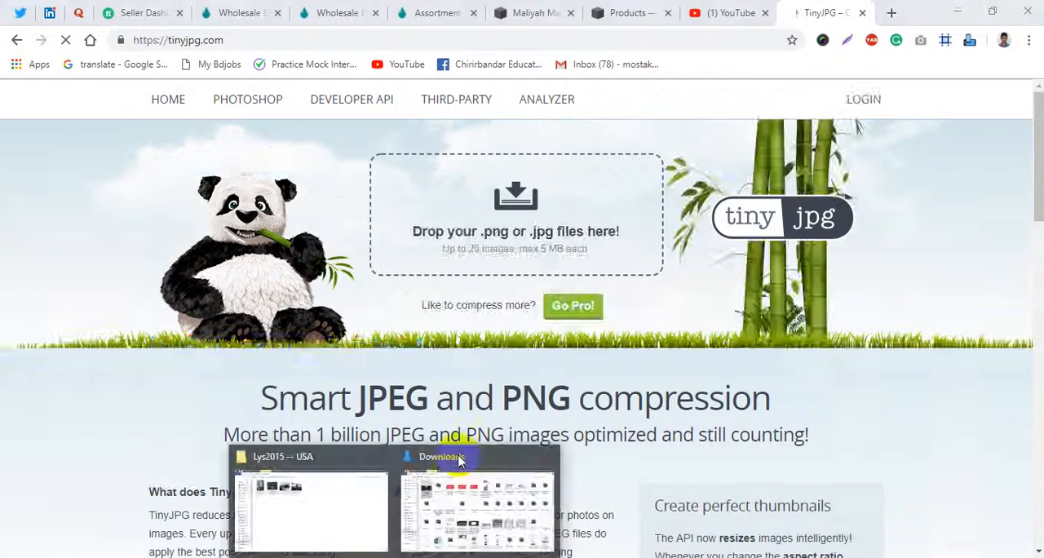
left_click(362, 496)
left_click(465, 514)
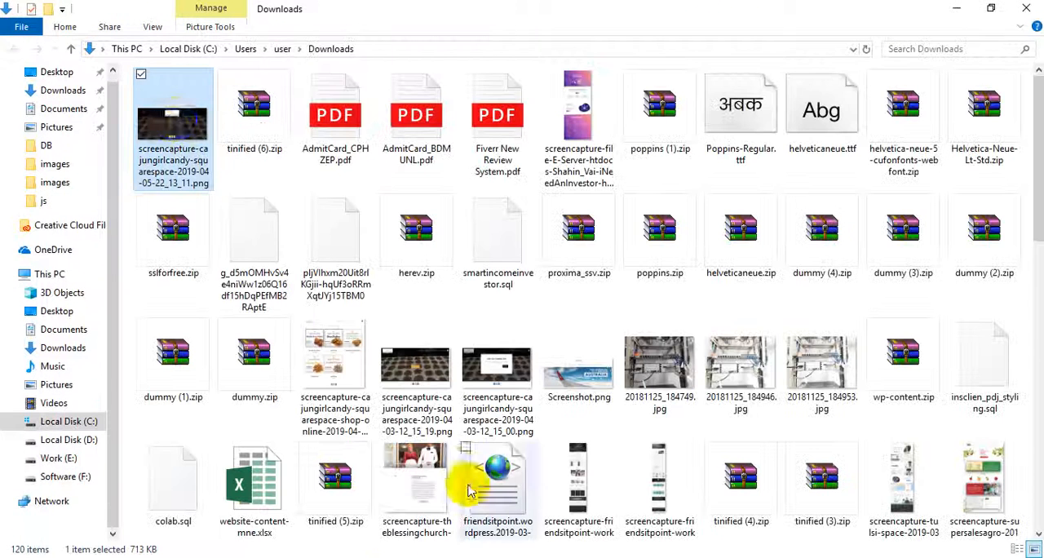
left_click(54, 102)
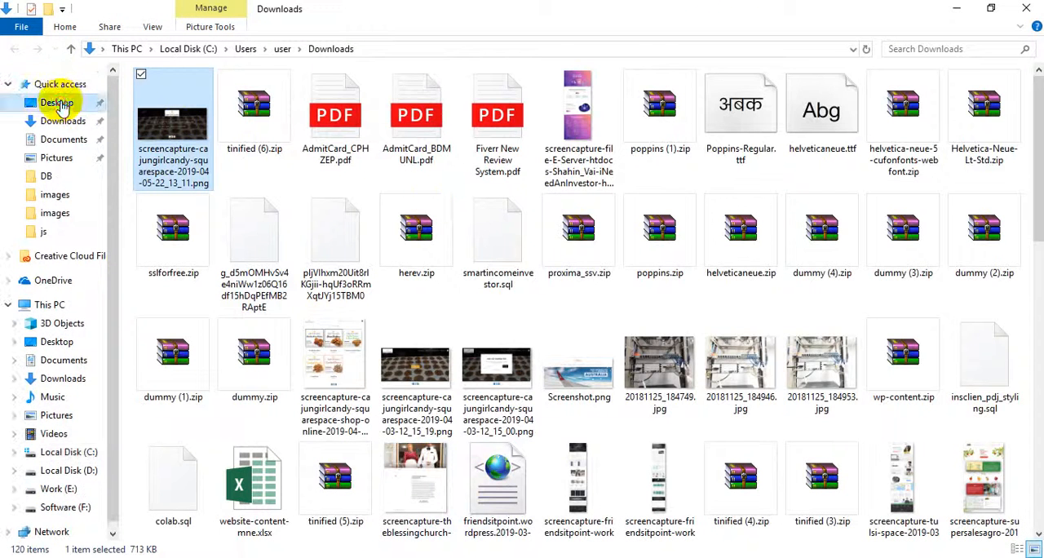
left_click(582, 240)
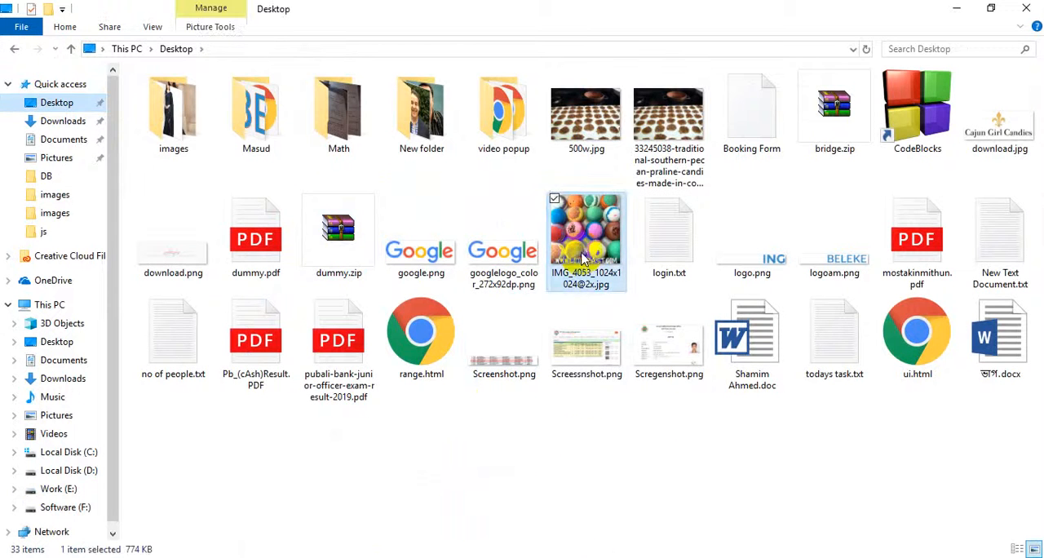
key("alt+Tab")
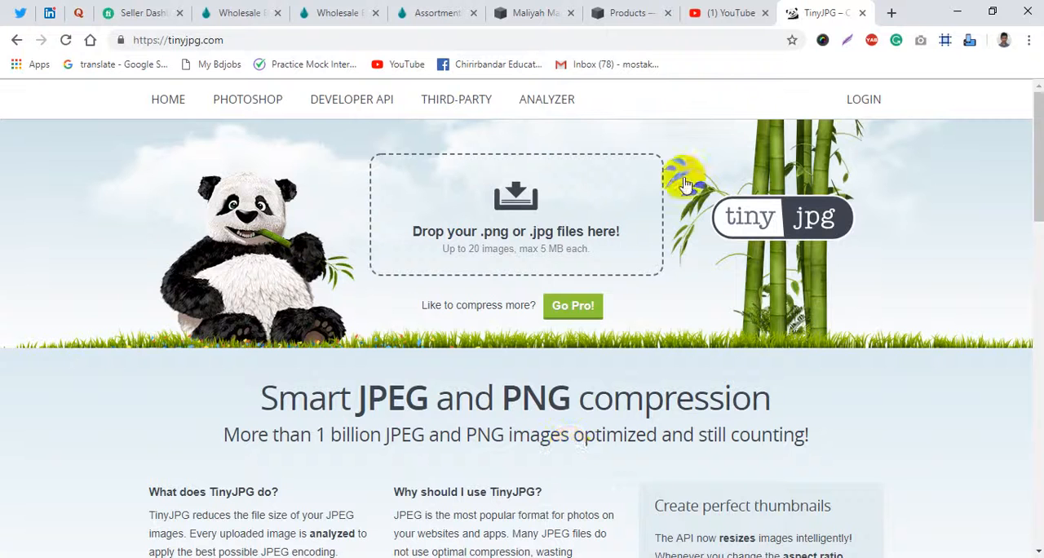
left_click(509, 219)
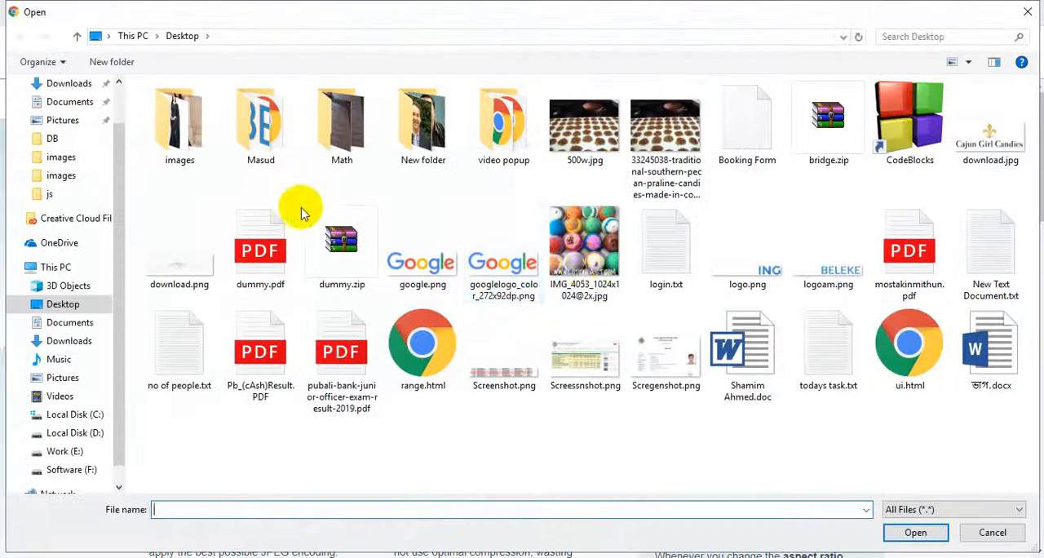
double_click(562, 259)
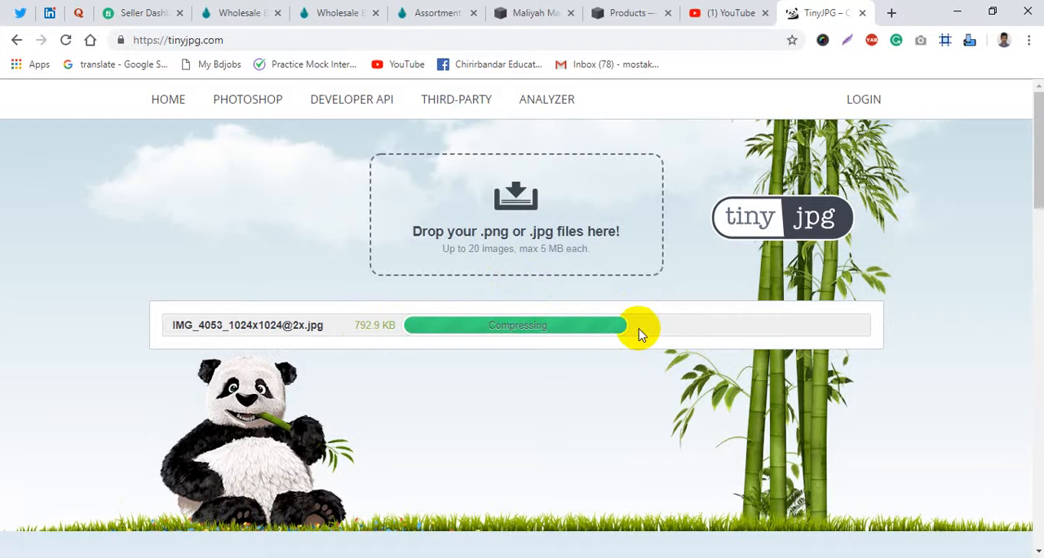
- Return to the Squarespace product editor and try to save the Assortment of 10 product
left_click(619, 12)
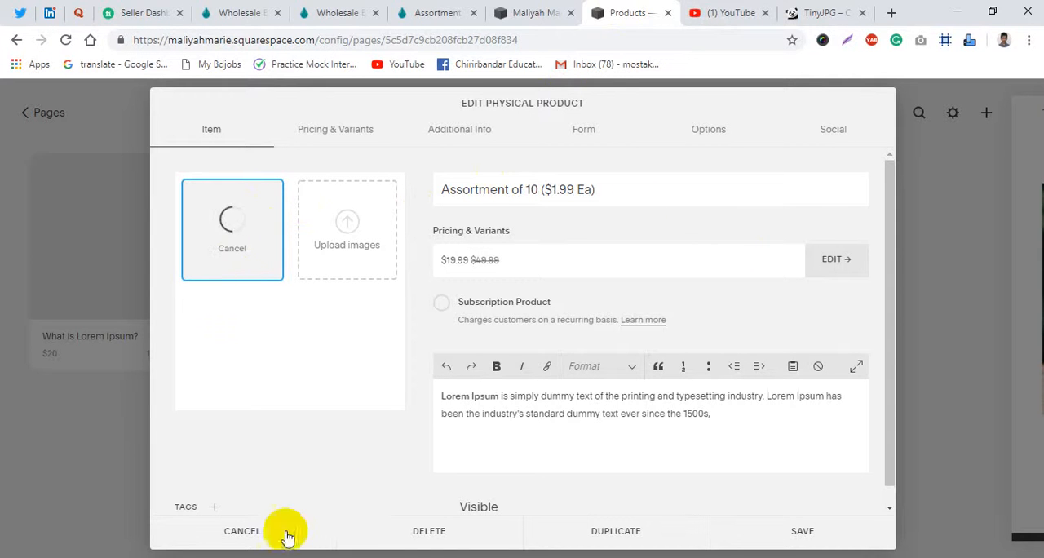
left_click(796, 536)
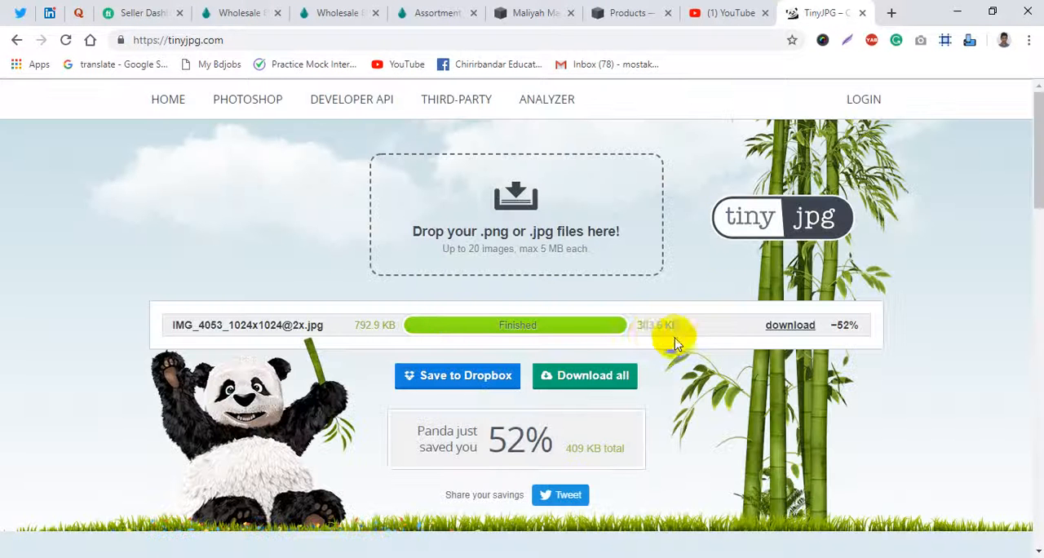
left_click(789, 326)
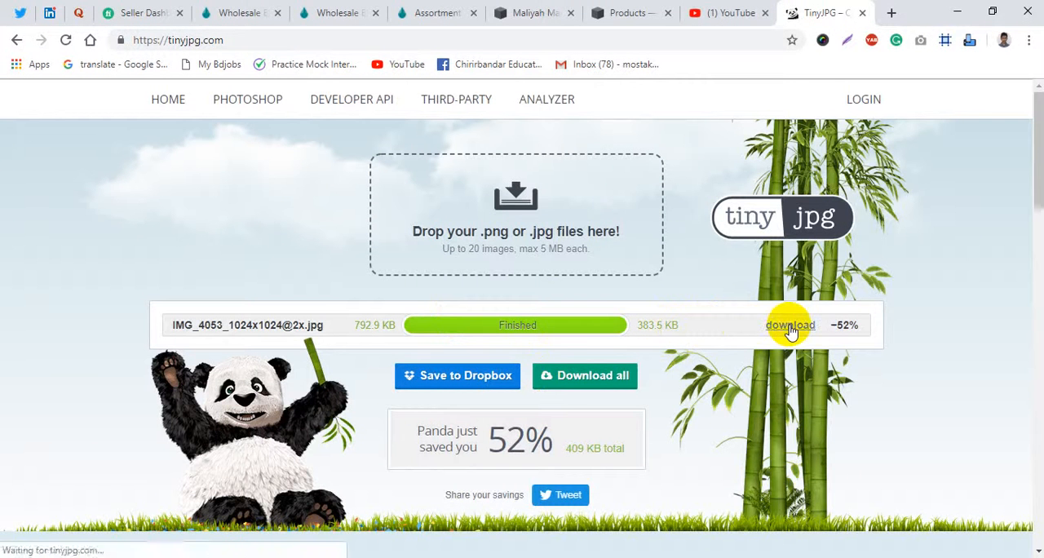
left_click(162, 546)
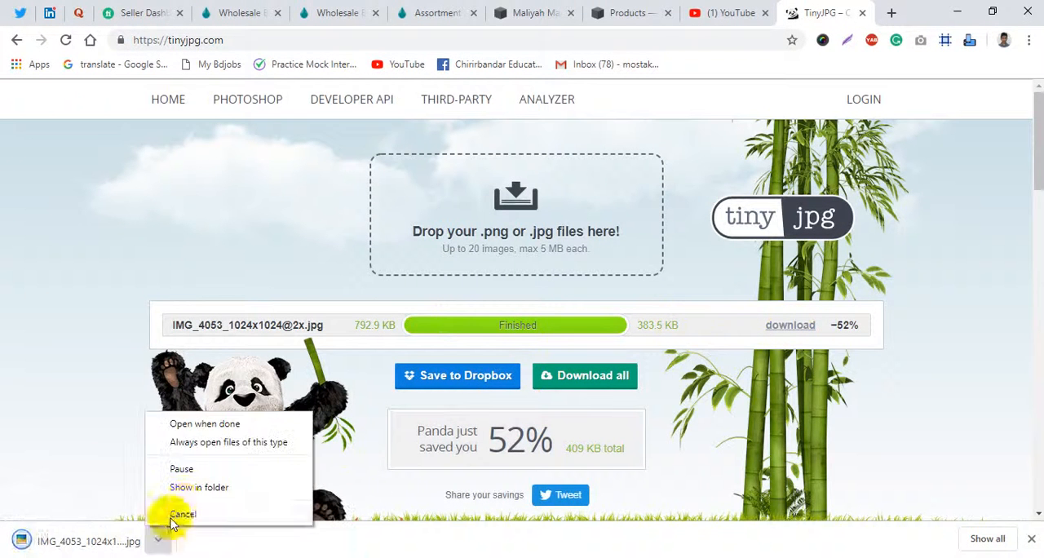
left_click(192, 487)
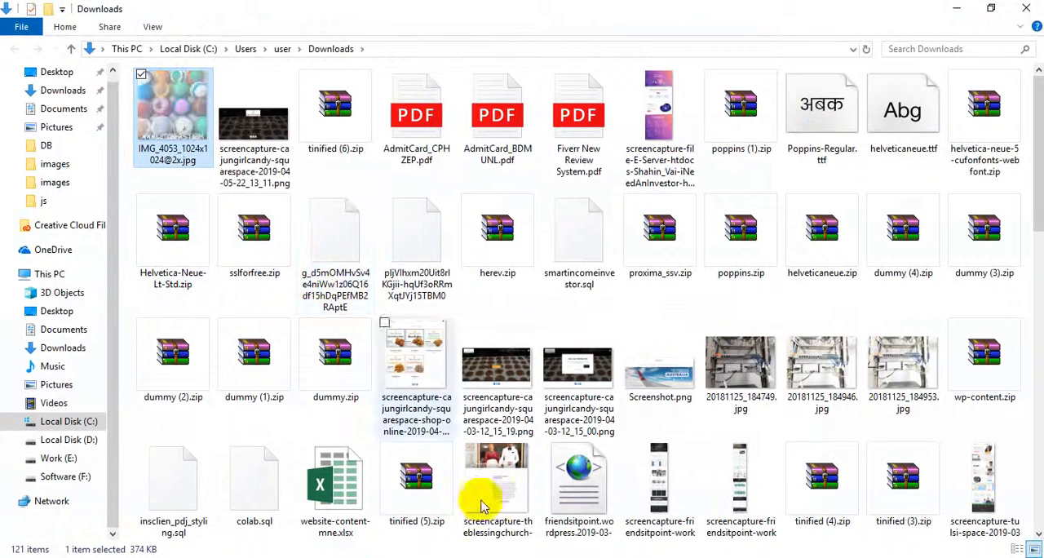
- Move the compressed image from Downloads to the Desktop folder, replacing the existing file of the same name, and refresh the folder
mouse_move(426, 498)
mouse_move(390, 511)
left_click_drag(390, 512, 478, 433)
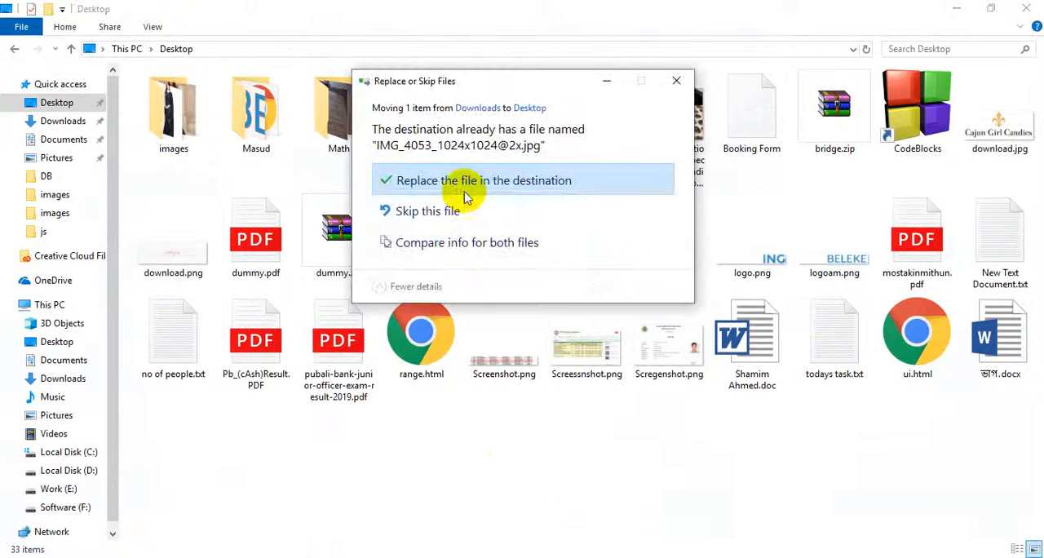
left_click(404, 186)
right_click(448, 459)
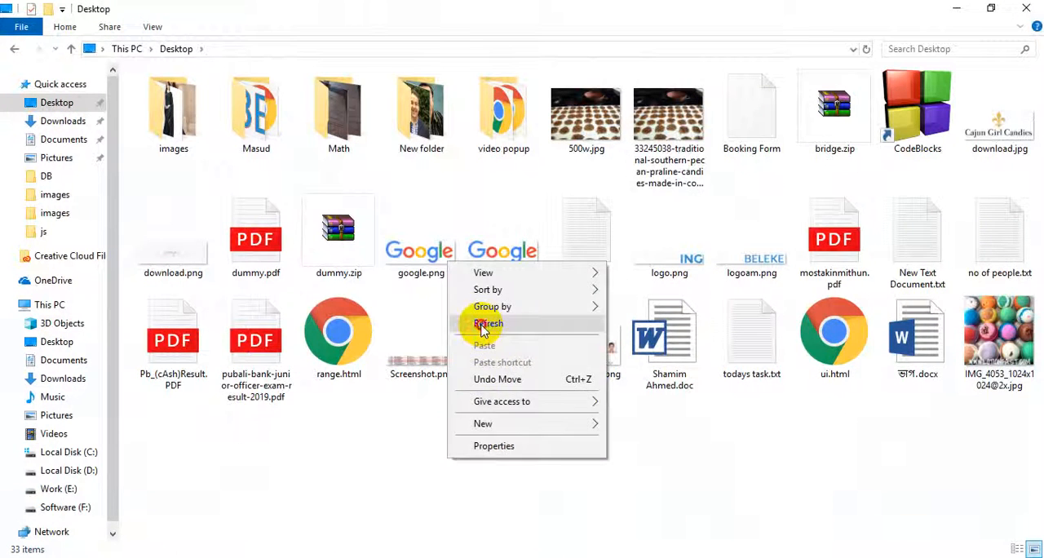
left_click(489, 323)
key("alt+Tab")
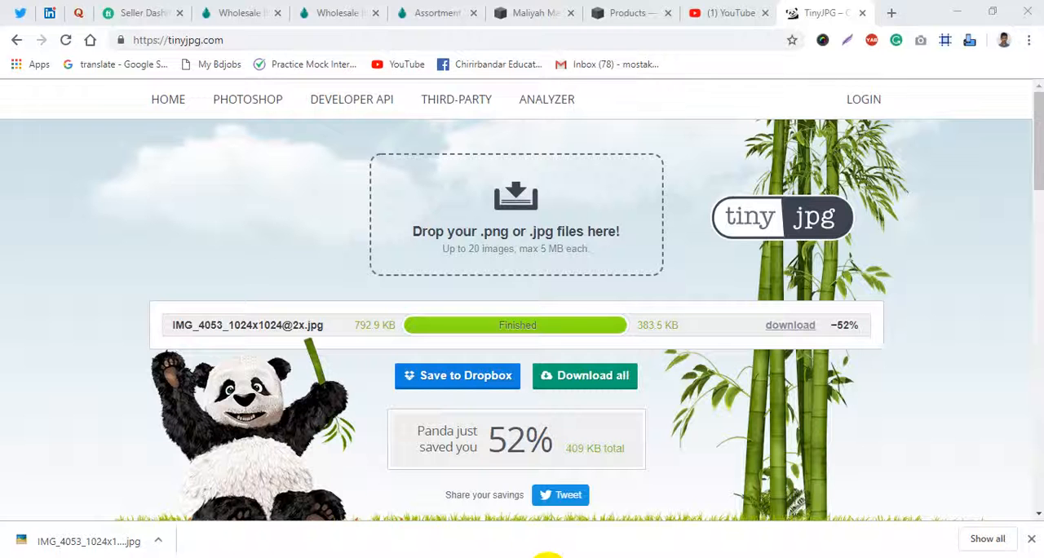
left_click(645, 13)
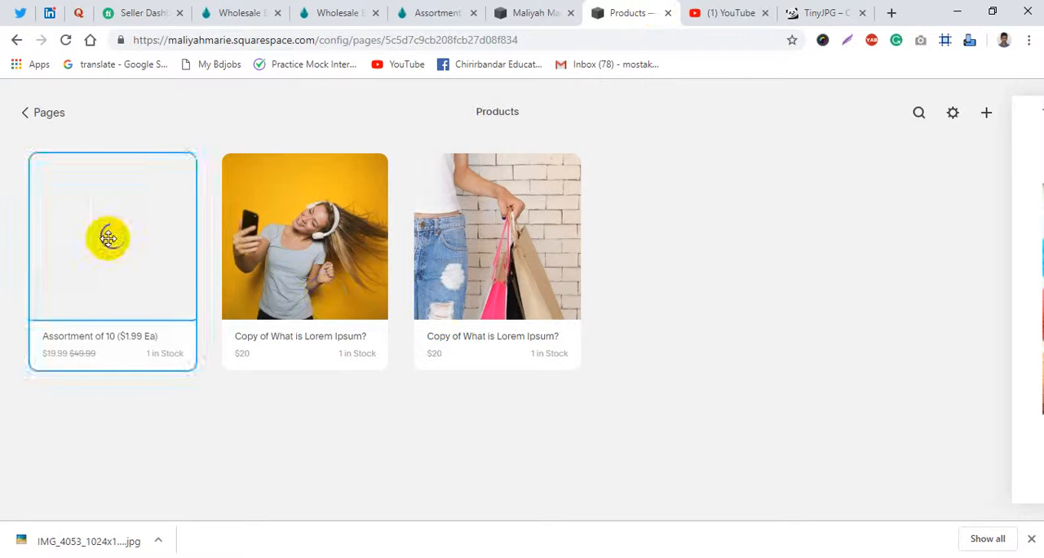
left_click(107, 237)
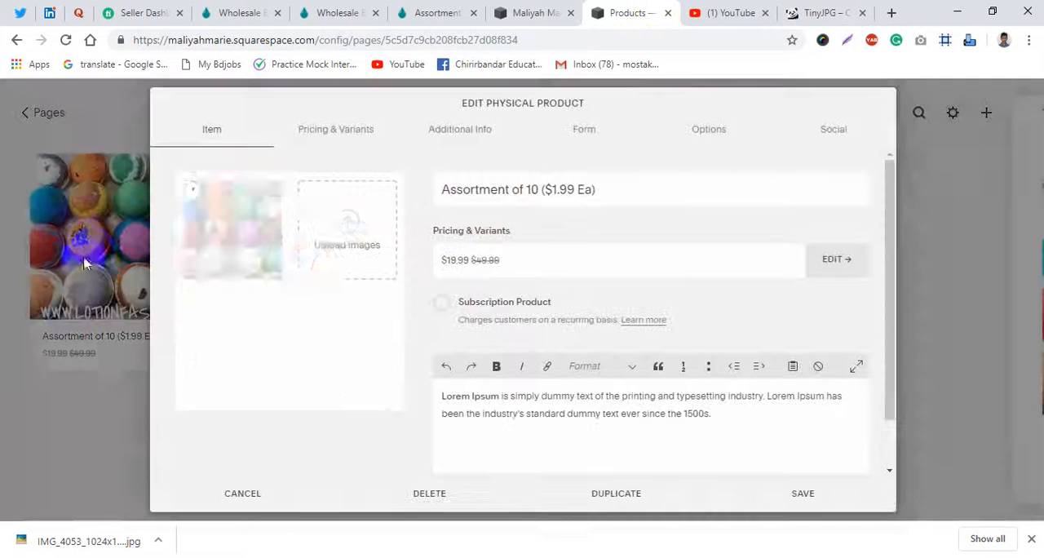
left_click(277, 187)
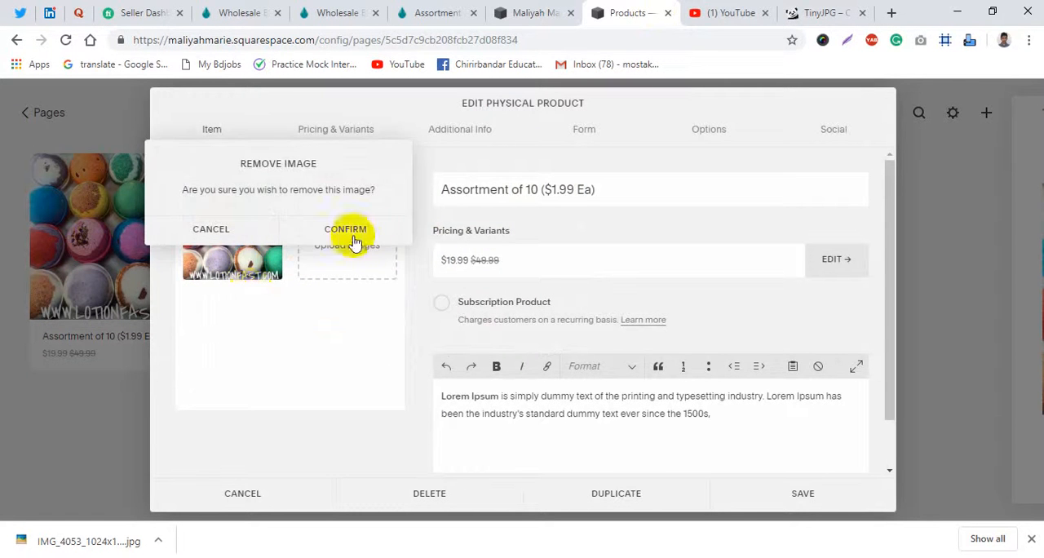
left_click(347, 230)
left_click(314, 296)
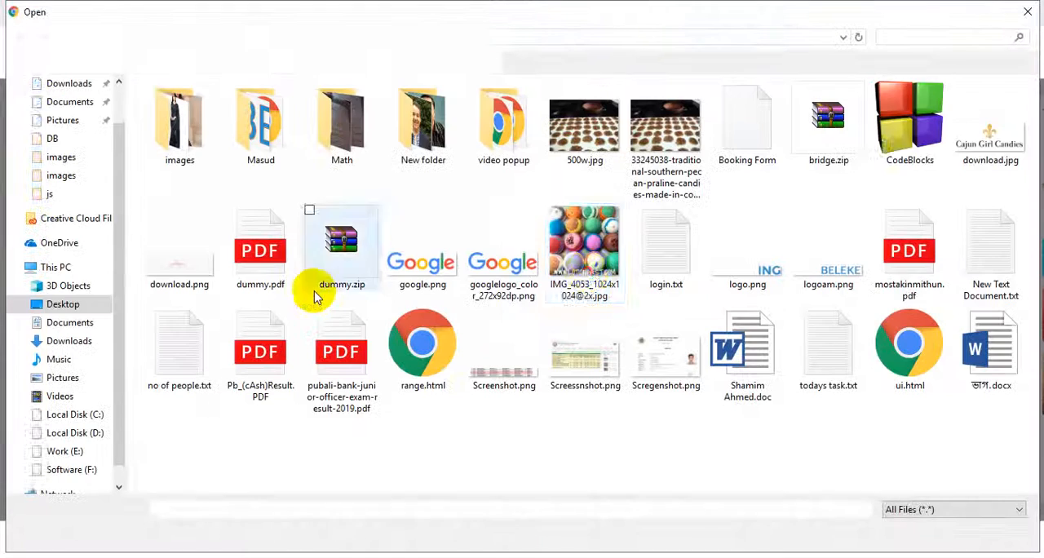
double_click(588, 232)
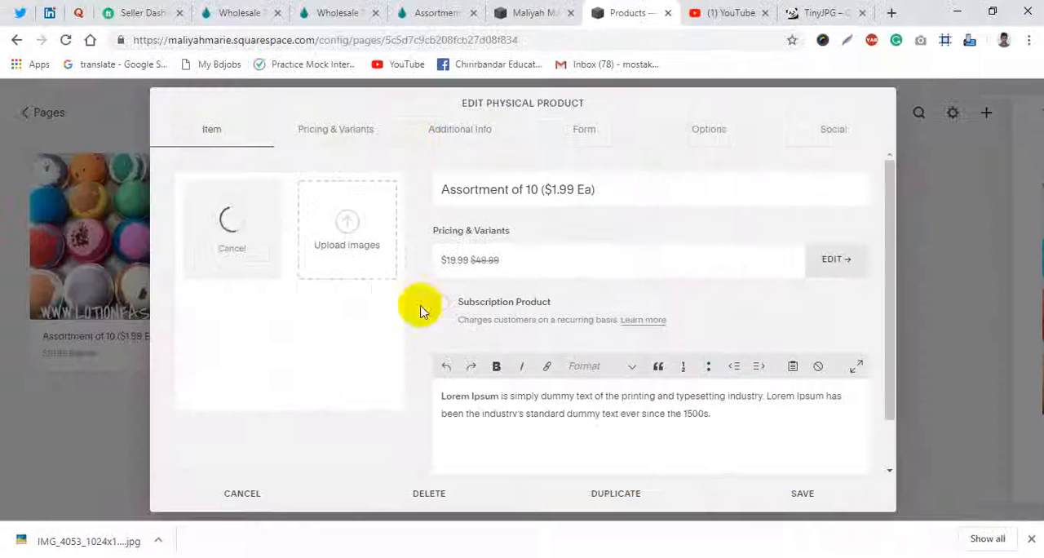
- Replace the Lorem Ipsum product description with the assortment description copied from the Lotionfast product page
left_click(618, 412)
left_click(417, 9)
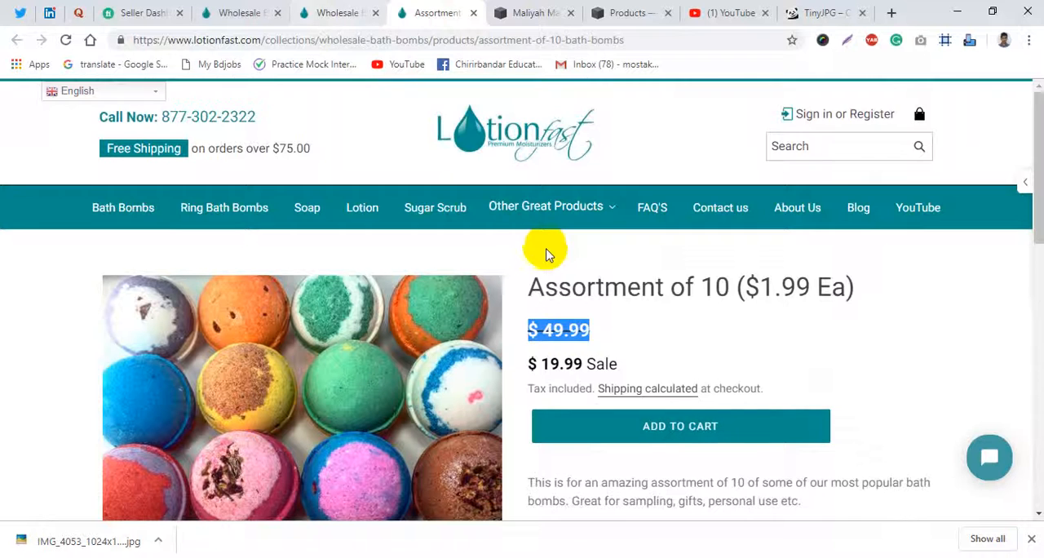
scroll(546, 254, "down", 2)
left_click_drag(809, 355, 518, 336)
key("ctrl+c")
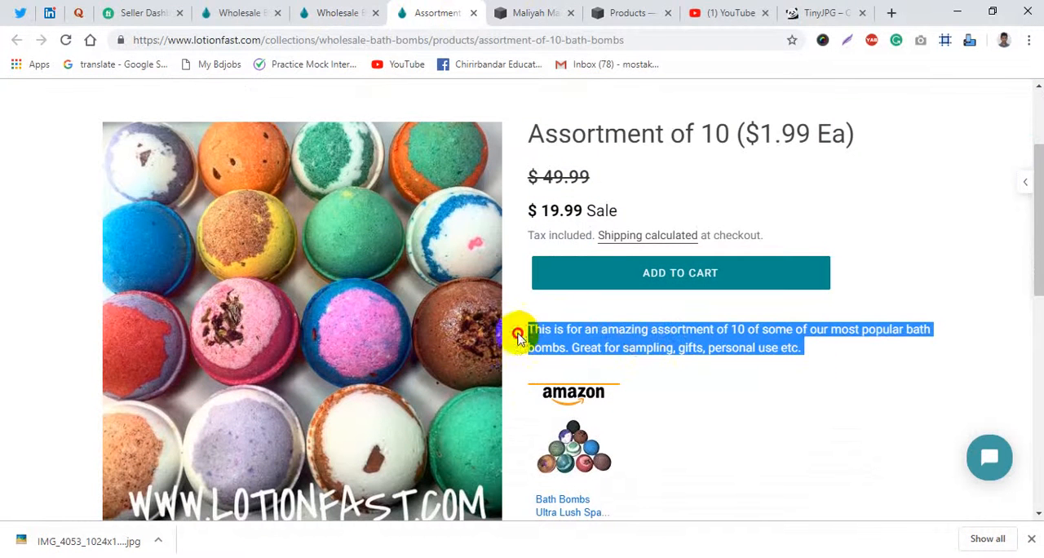
left_click(628, 10)
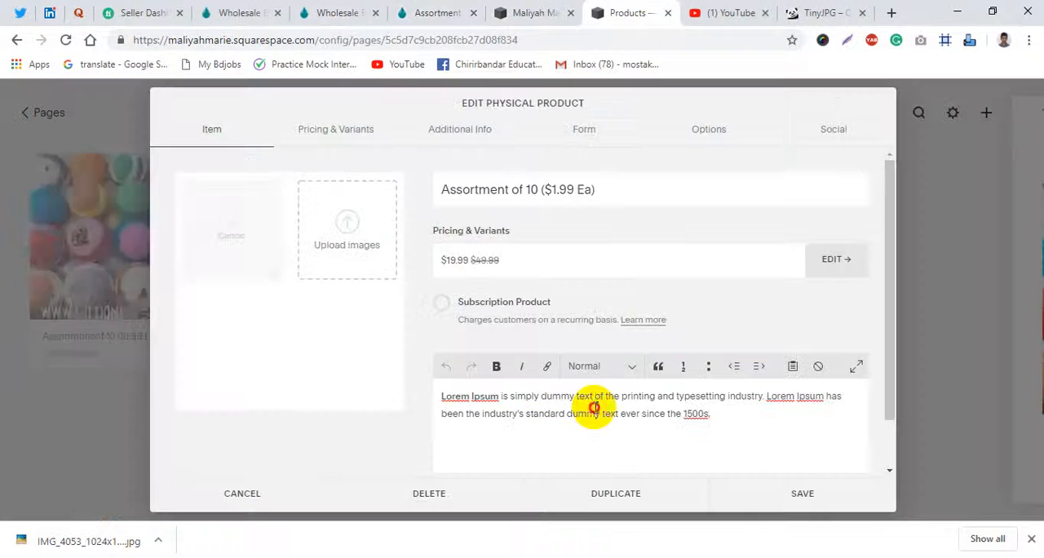
key("ctrl+a")
key("ctrl+v")
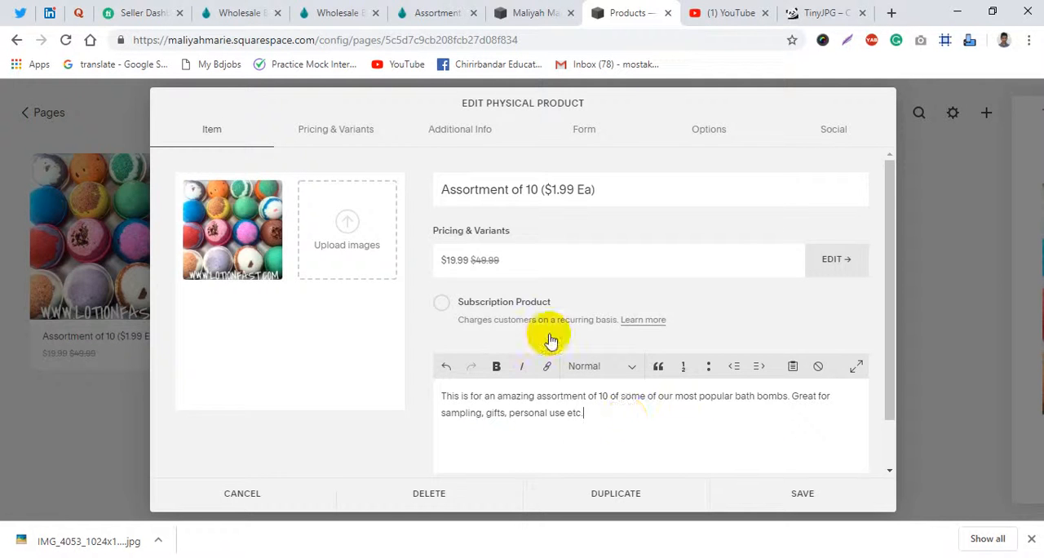
- Open the Bath Bombs Ultra Lush Spa Amazon link from the Lotionfast product page in a new tab and copy its address
left_click(356, 8)
left_click(443, 7)
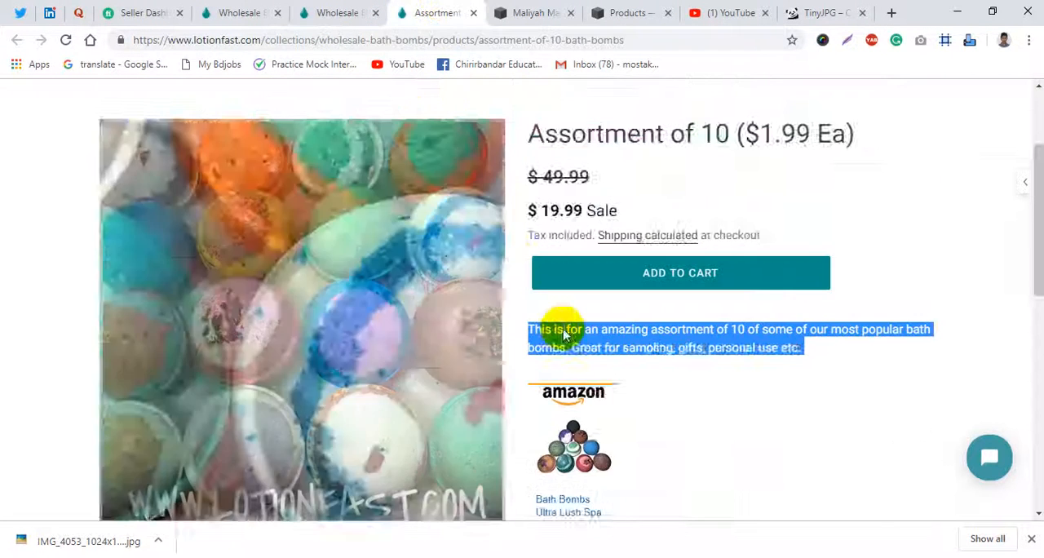
scroll(764, 286, "down", 2)
left_click(758, 290)
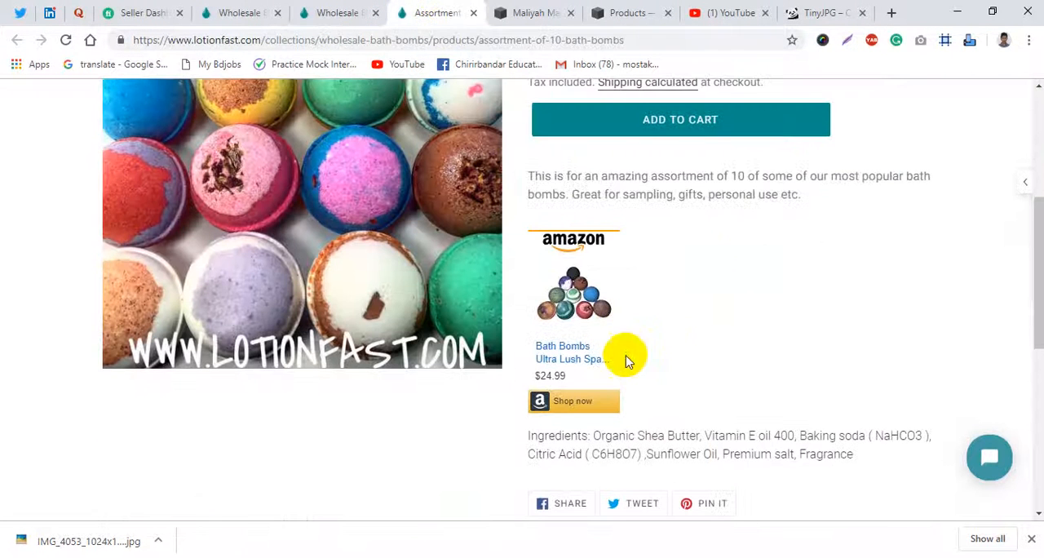
middle_click(575, 365)
left_click(489, 11)
left_click(478, 41)
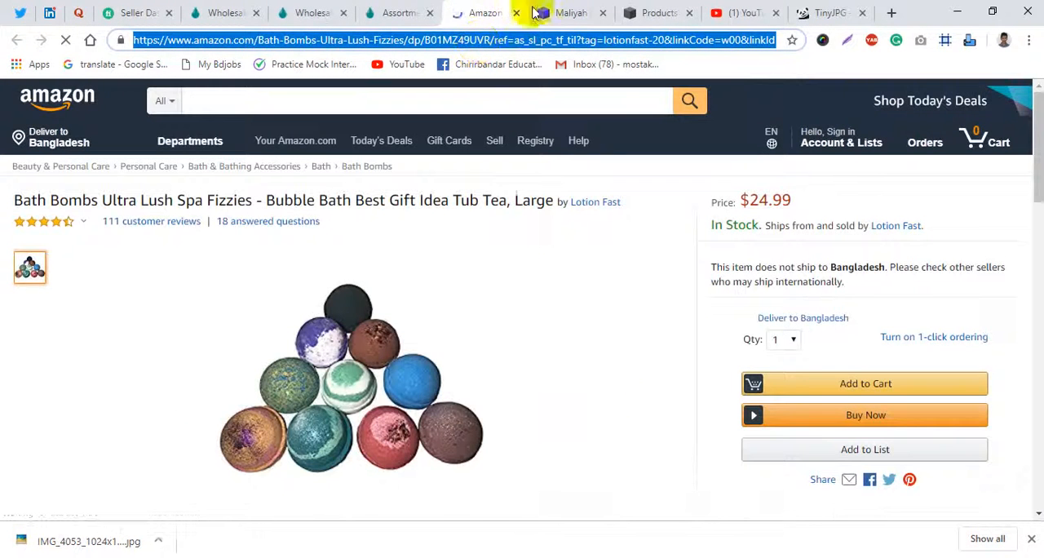
- Return to the Squarespace product editor, paste the Amazon link below the description text and save the product
left_click(652, 12)
left_click_drag(611, 415, 435, 397)
type("https://www.amazon.com/Bath-Bombs-Ultra-Lush-Fizzies/dp/B01MZ49UVR/ref=as_sl_pc_tf_til?tag=lotionfast-20&linkCode=w00&linkId=490699c3527bc1f2f6d6db1c3e923f70&creativeASIN=B01MZ49UVR")
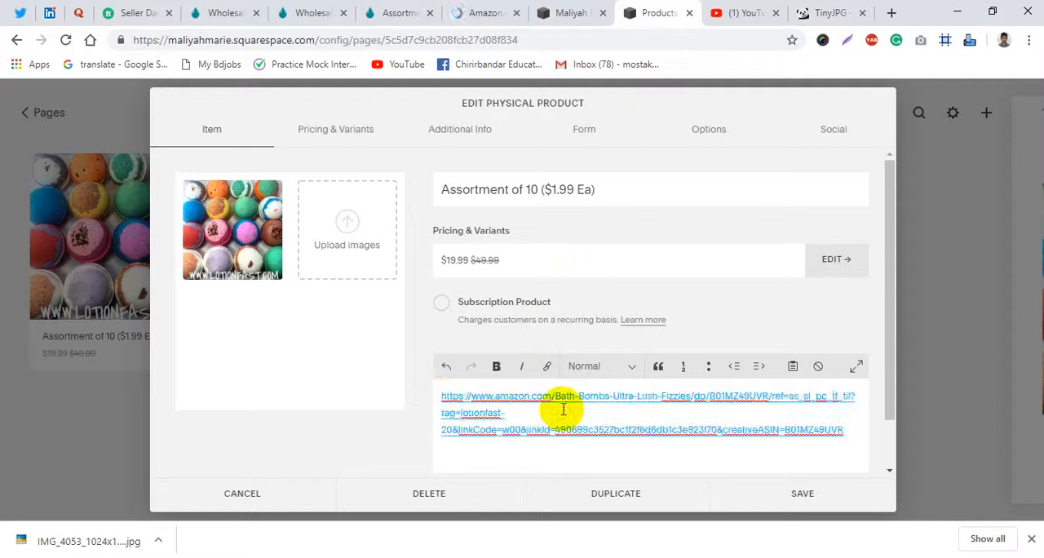
key("ctrl+z")
left_click(632, 415)
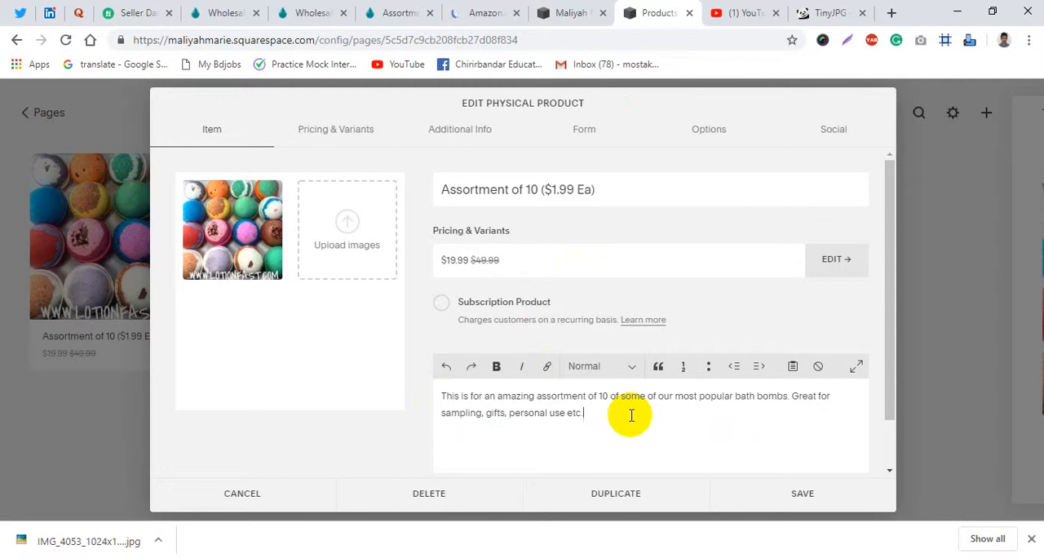
type("https://www.amazon.com/Bath-Bombs-Ultra-Lush-Fizzies/dp/B01MZ49UVR/ref=as_sl_pc_tf_til?tag=lotionfast-20&linkCode=w00&linkId=490699c3527bc1f2f6d6db1c3e923f70&creativeASIN=B01MZ49UVR")
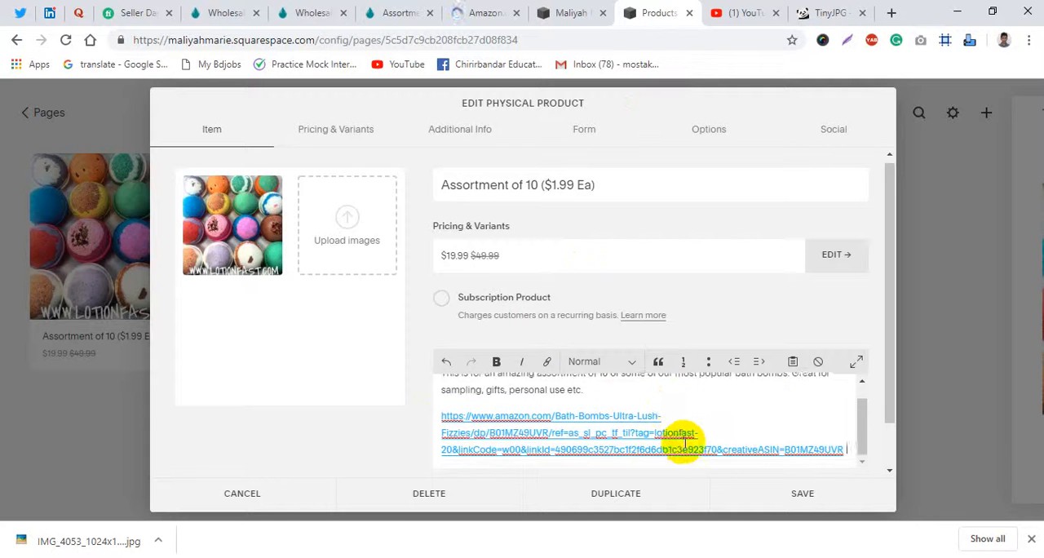
scroll(697, 441, "up", 1)
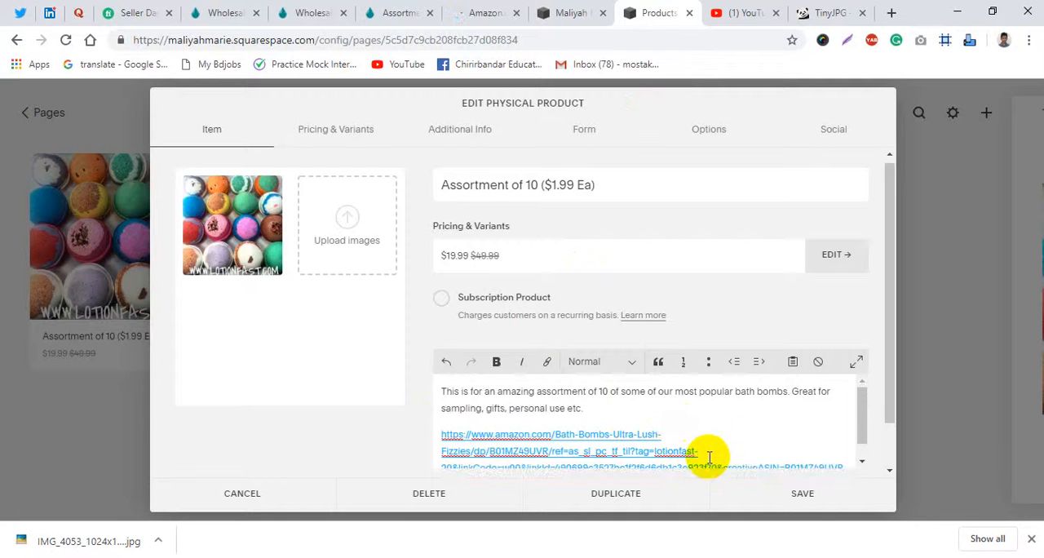
left_click(780, 505)
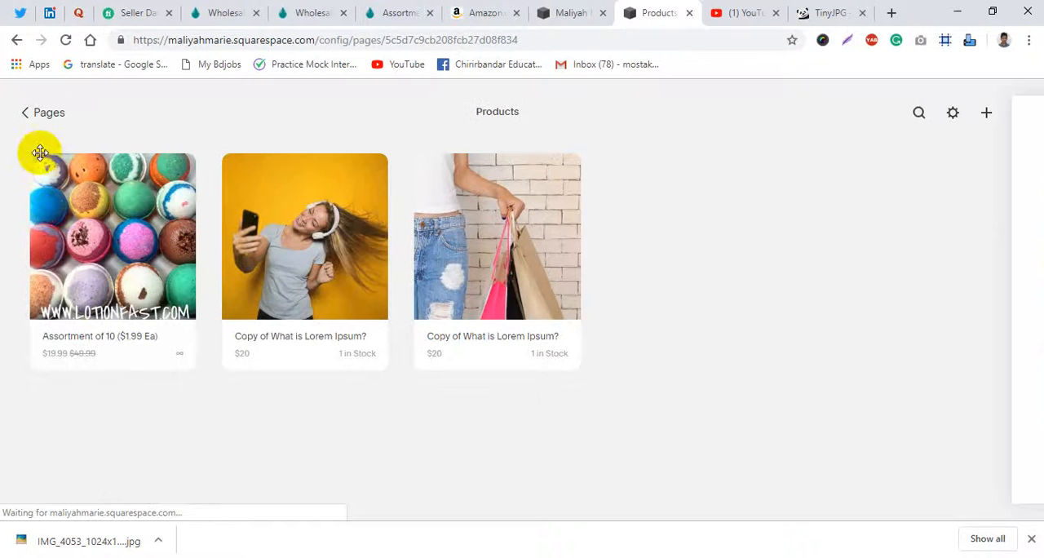
- Go back to the site's pages and review the Assortment of 10 product page in the preview
left_click(40, 118)
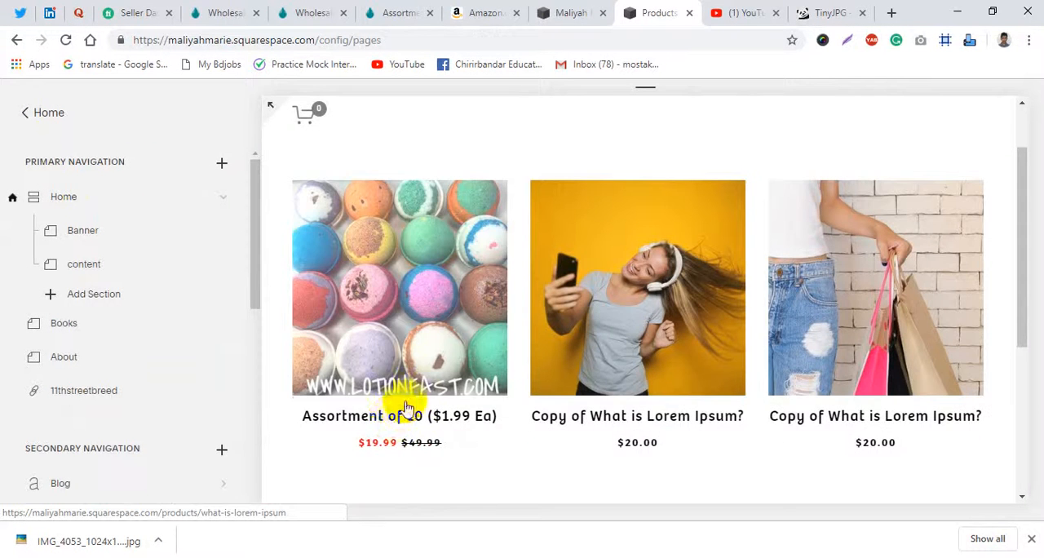
left_click(410, 398)
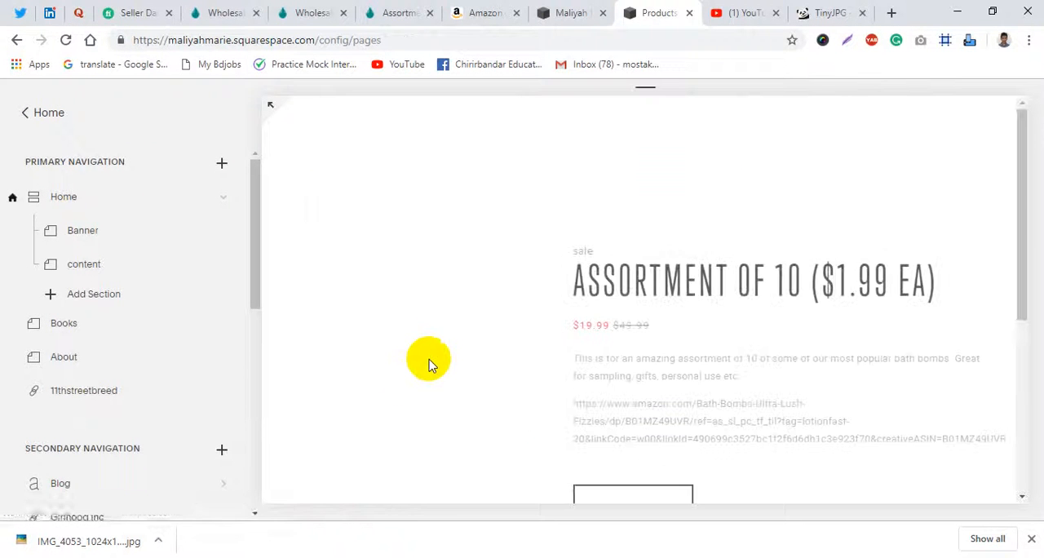
scroll(641, 372, "down", 1)
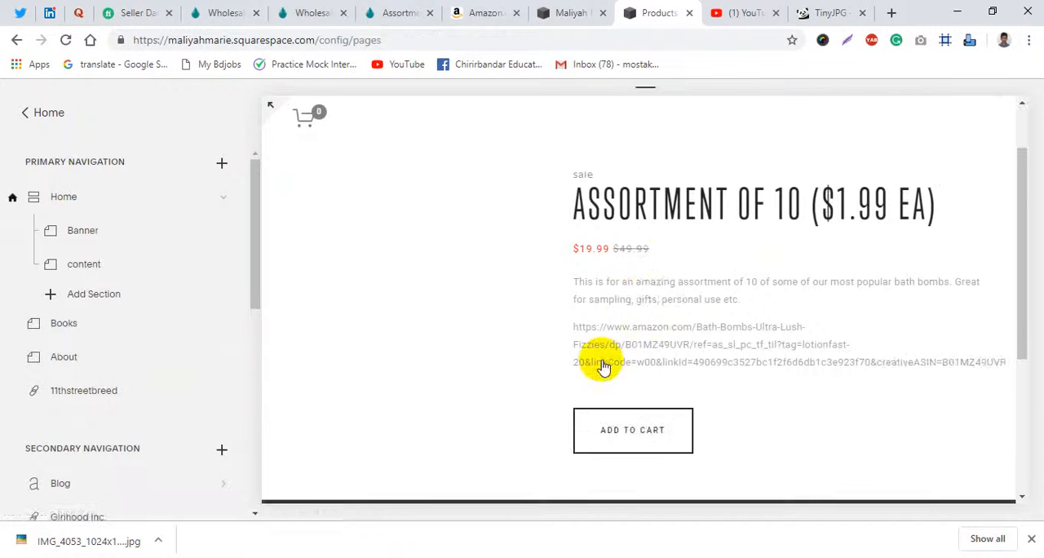
scroll(570, 351, "up", 1)
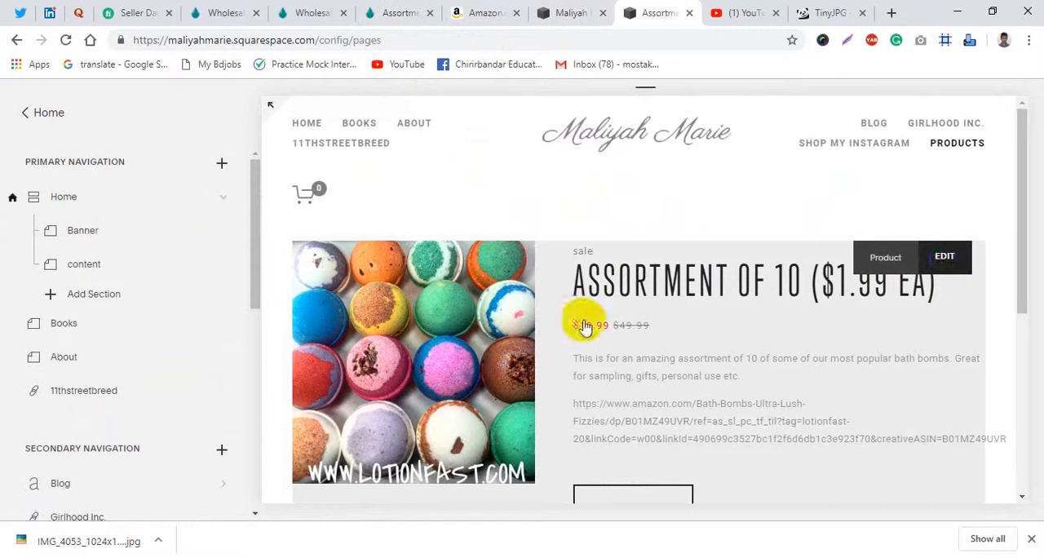
- Reopen the Assortment of 10 product for editing, unlink the Amazon address in the description and delete its text
left_click(446, 362)
scroll(571, 416, "down", 2)
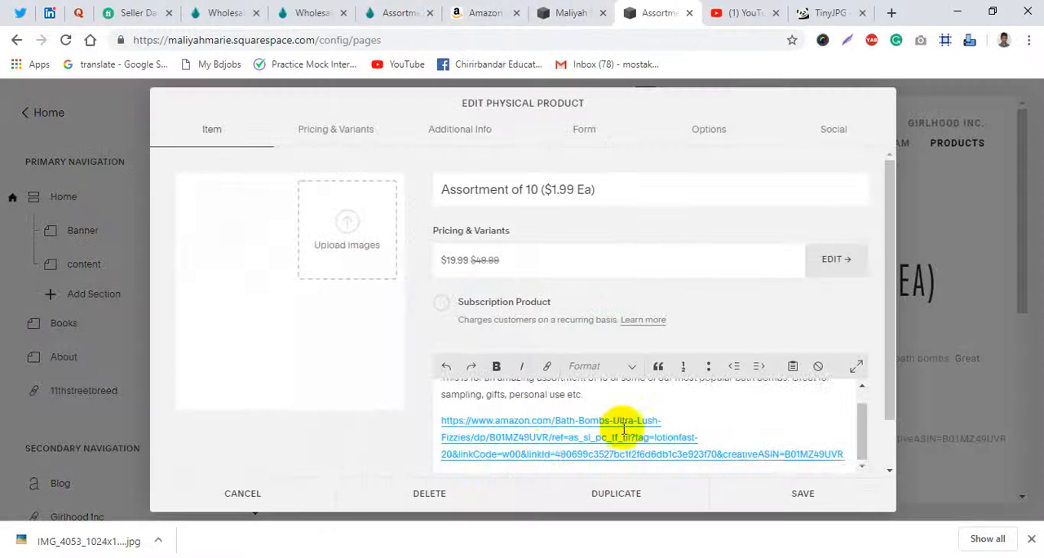
left_click(760, 454)
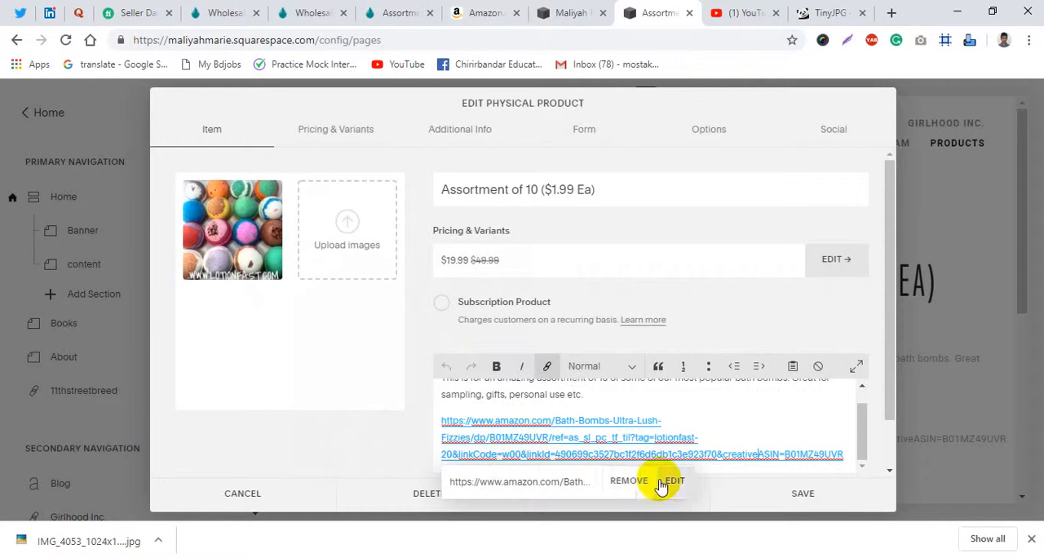
left_click(636, 482)
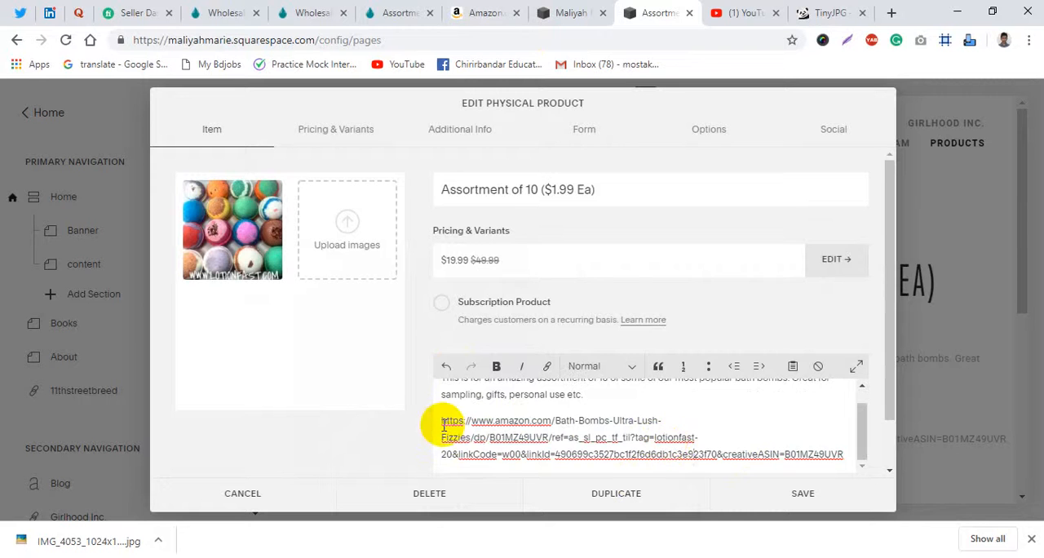
left_click_drag(441, 424, 908, 436)
key("BackSpace")
key("BackSpace")
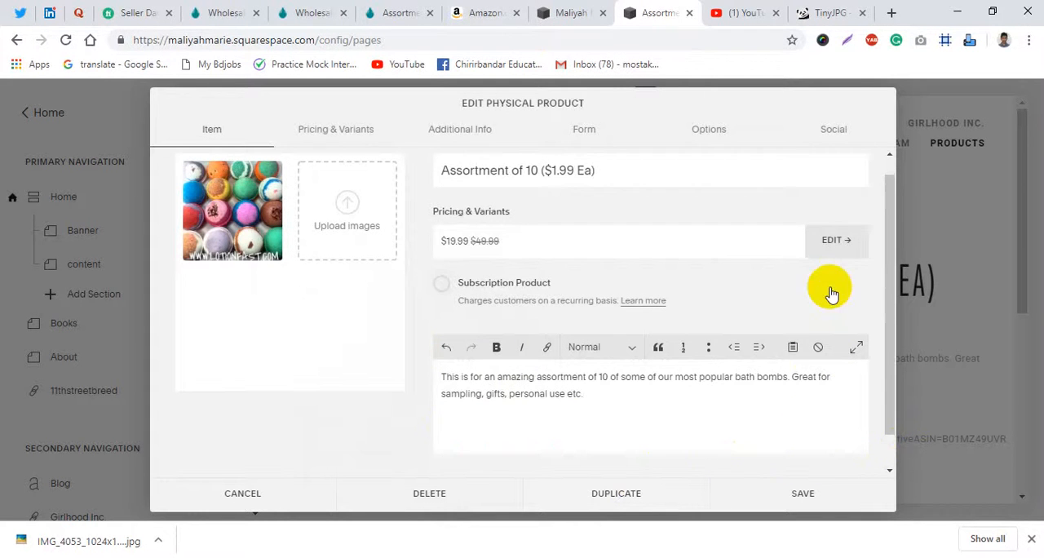
scroll(789, 345, "down", 1)
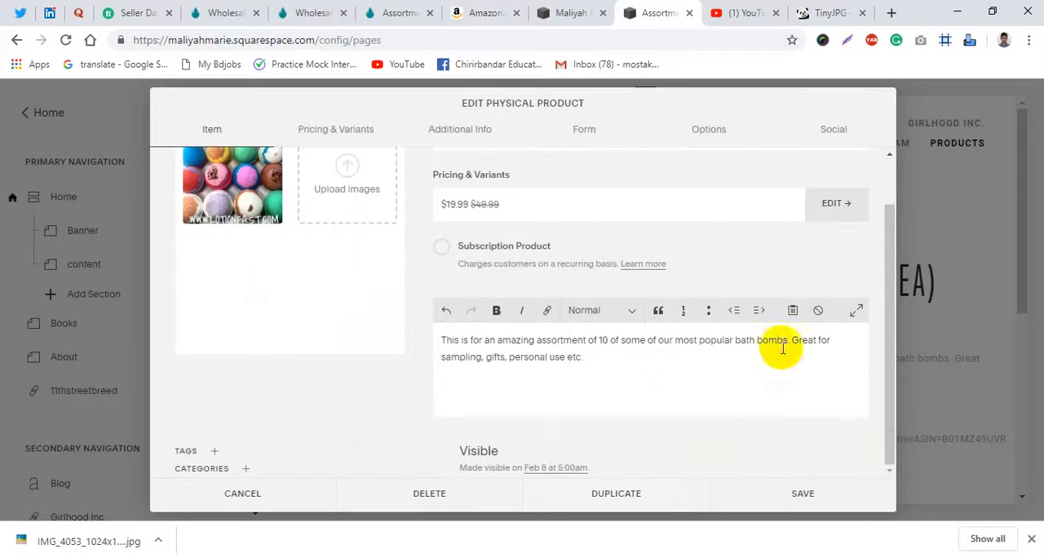
left_click(856, 310)
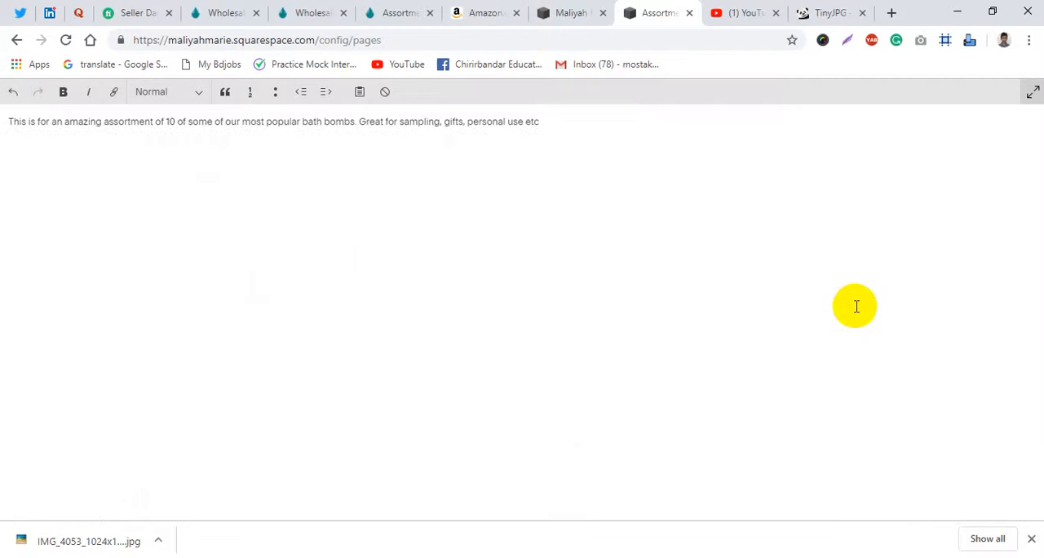
left_click(1033, 91)
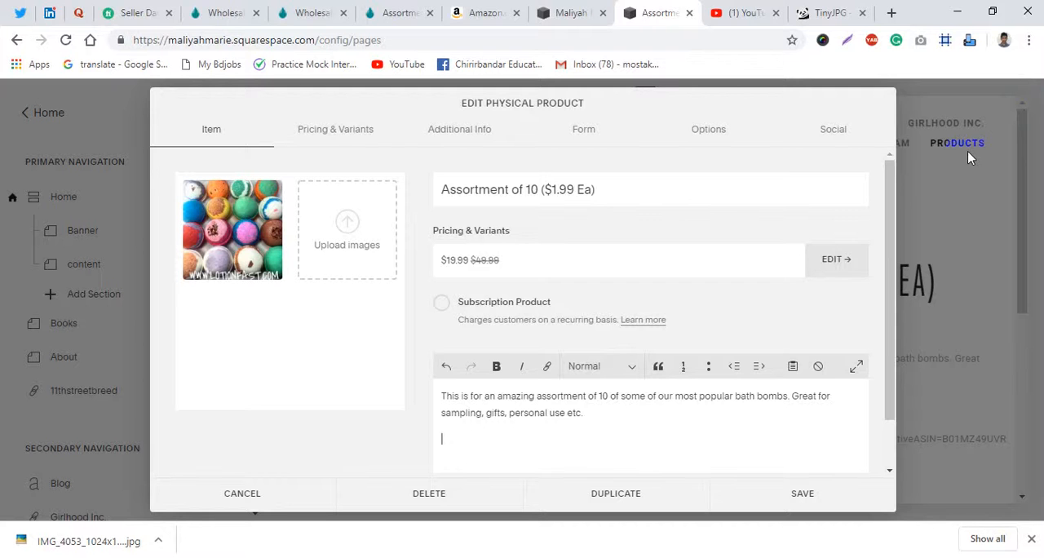
left_click(625, 396)
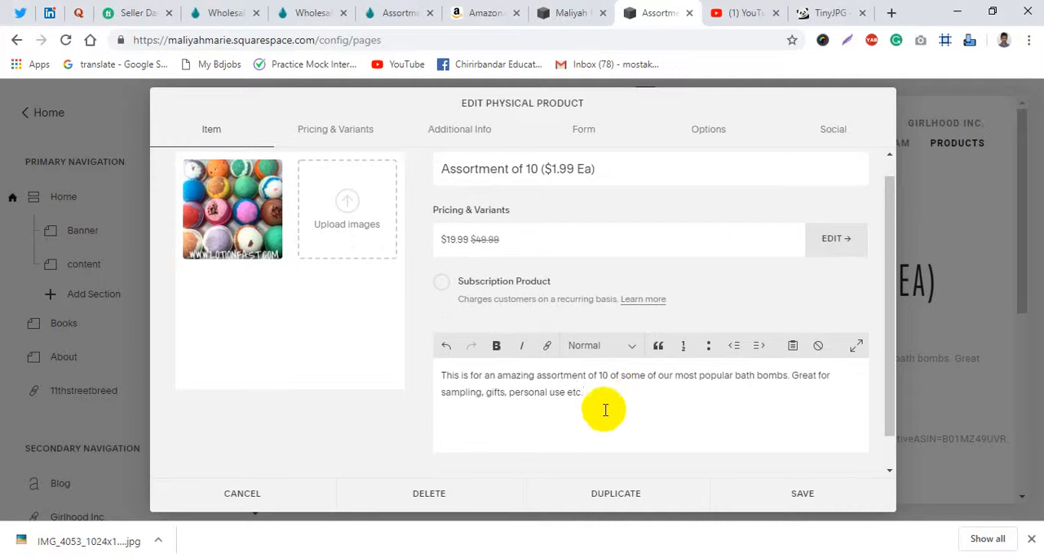
- Add a button block labelled "Buy Now" to the additional info of the Assortment of 10 product
left_click(480, 137)
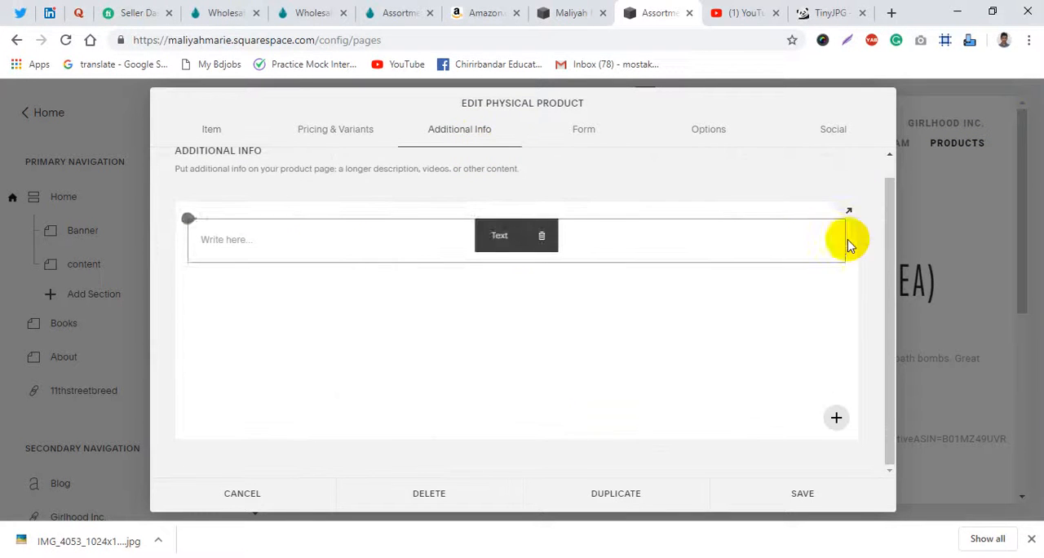
left_click(836, 420)
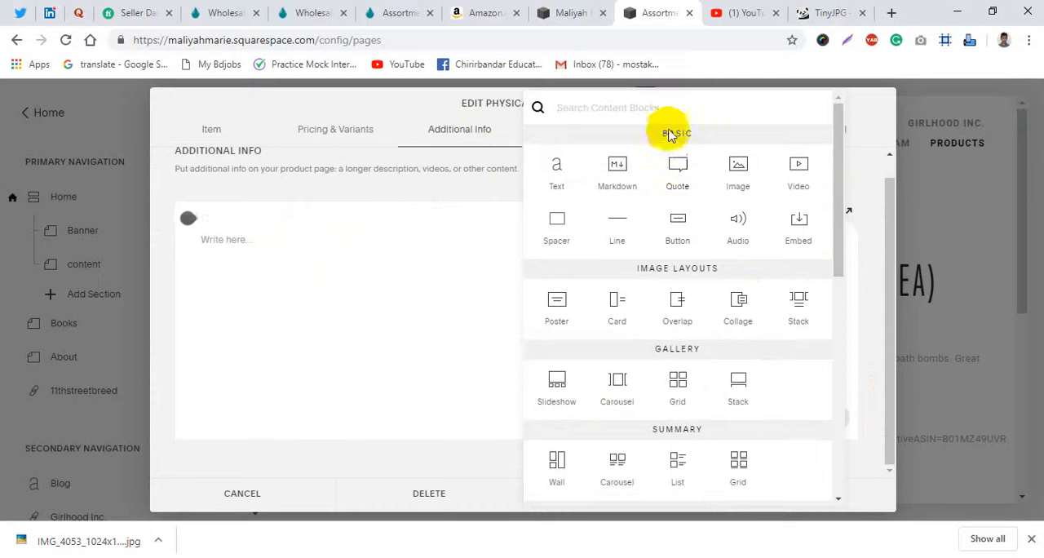
left_click(674, 236)
left_click_drag(895, 292, 710, 298)
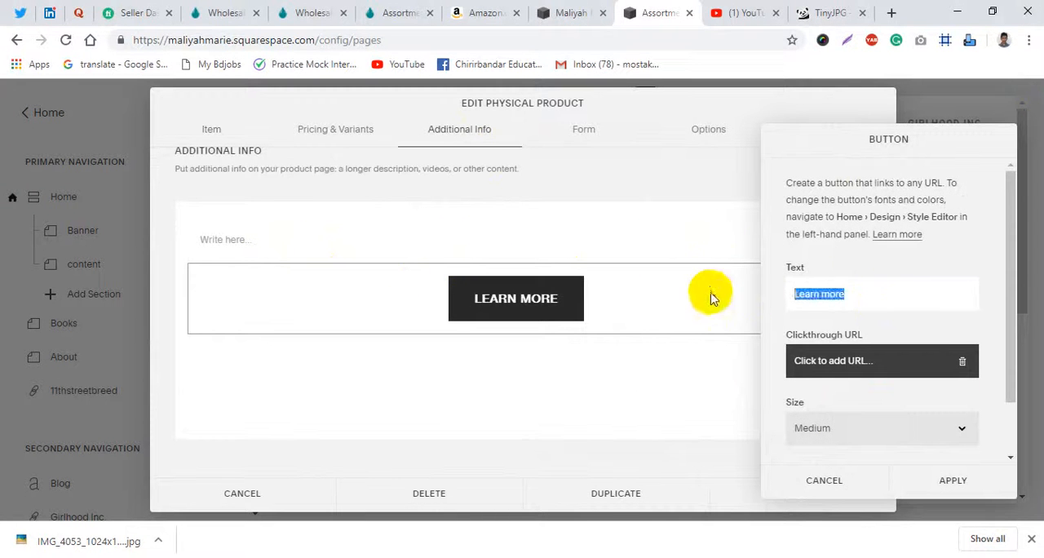
type("Buy")
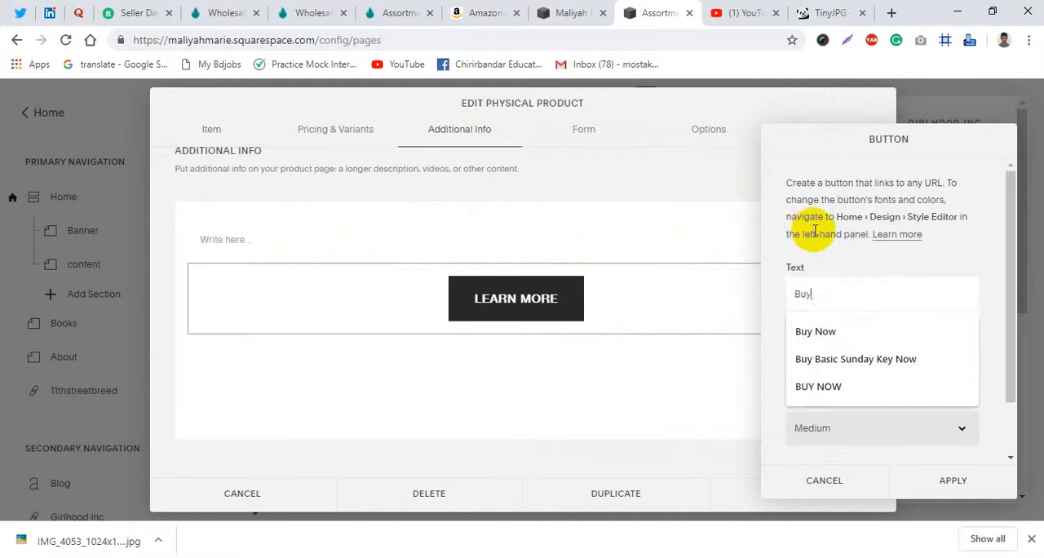
type(" Now")
left_click(897, 296)
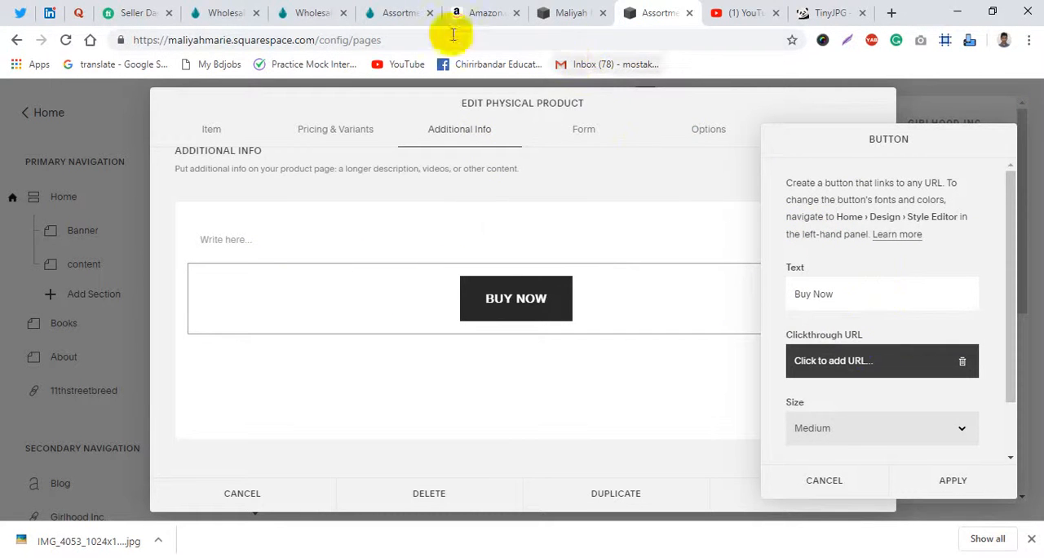
- Check the Amazon and Lotionfast product pages, then remove the Buy Now button block from the product's additional info
left_click(474, 12)
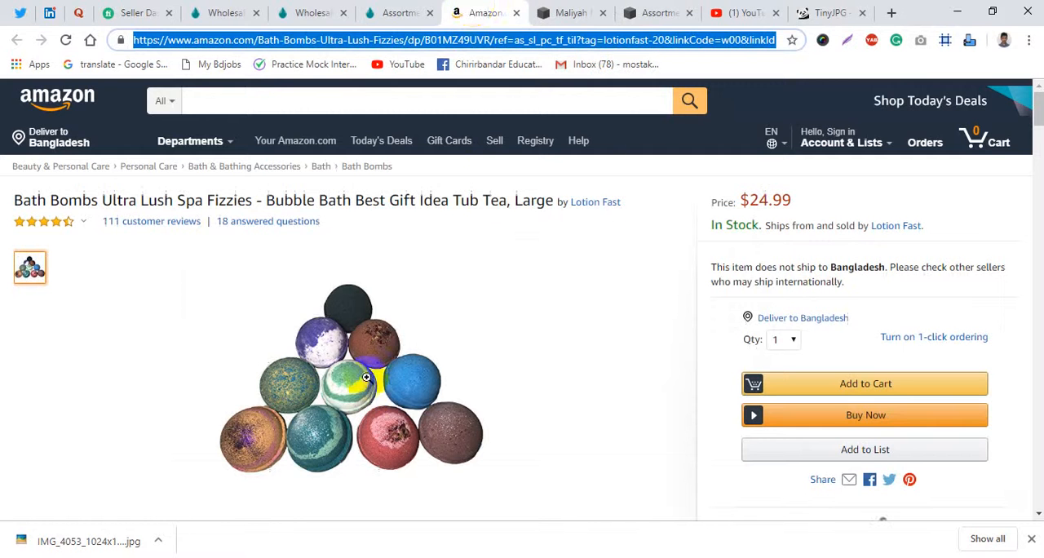
left_click(391, 10)
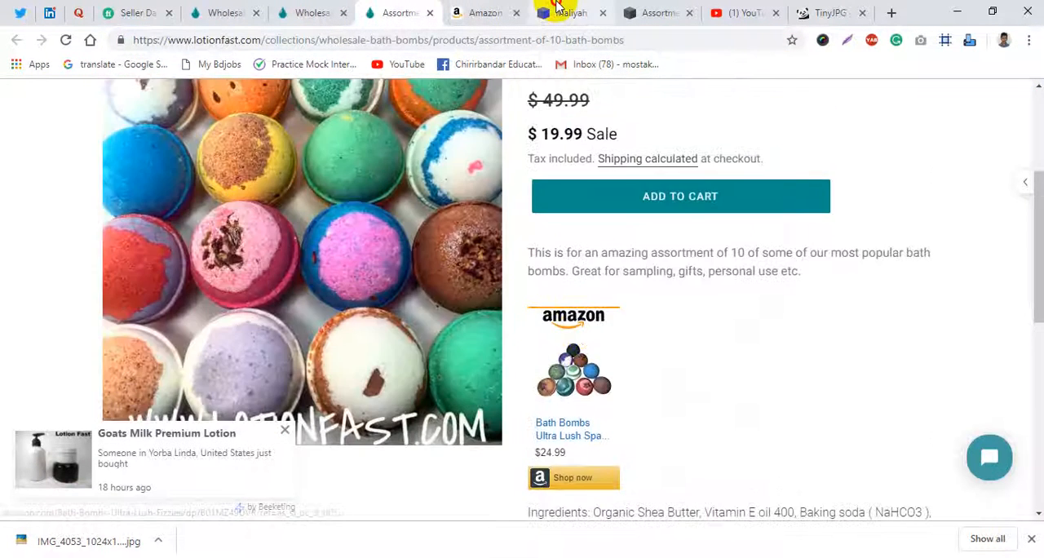
left_click(555, 11)
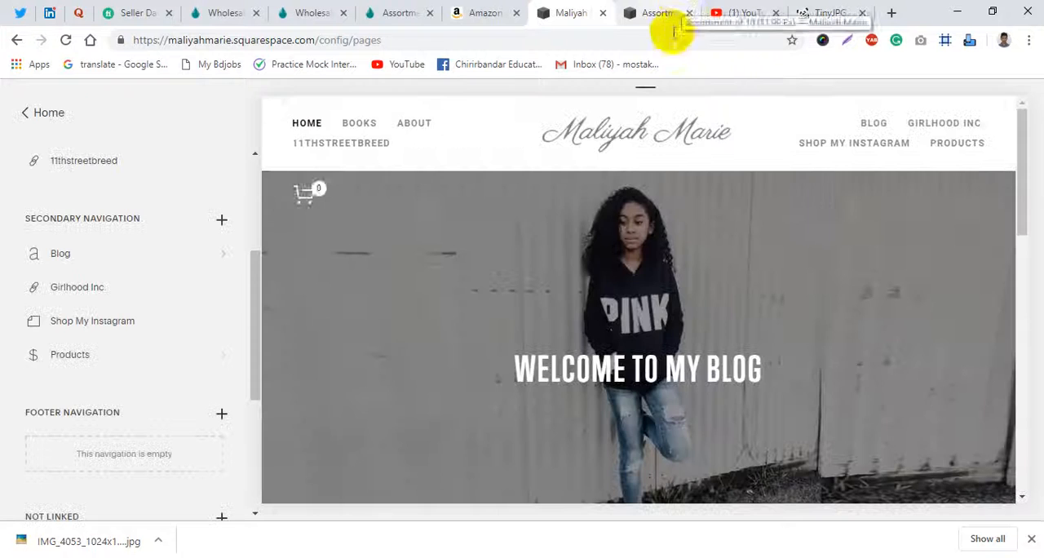
left_click(655, 12)
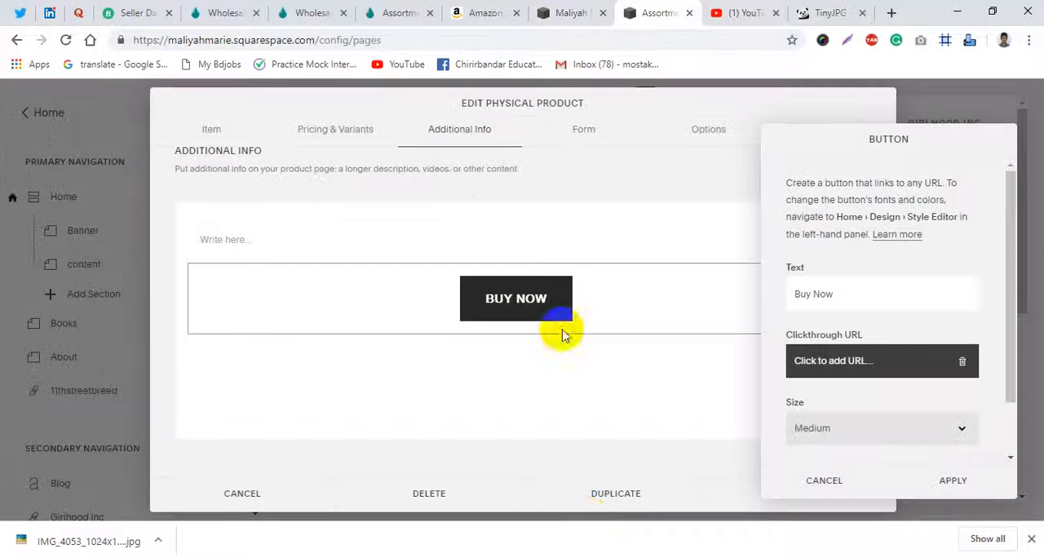
left_click(800, 480)
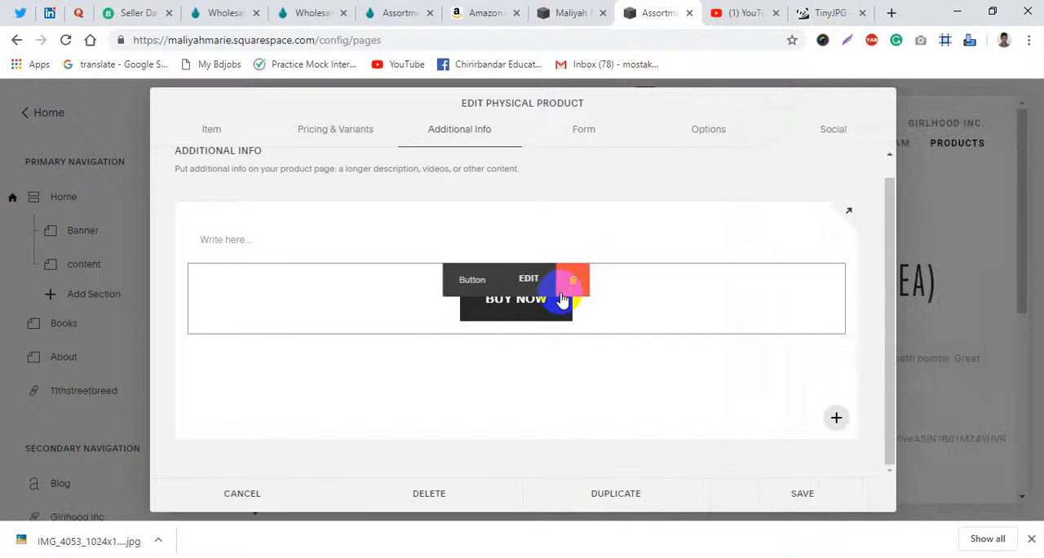
left_click(562, 297)
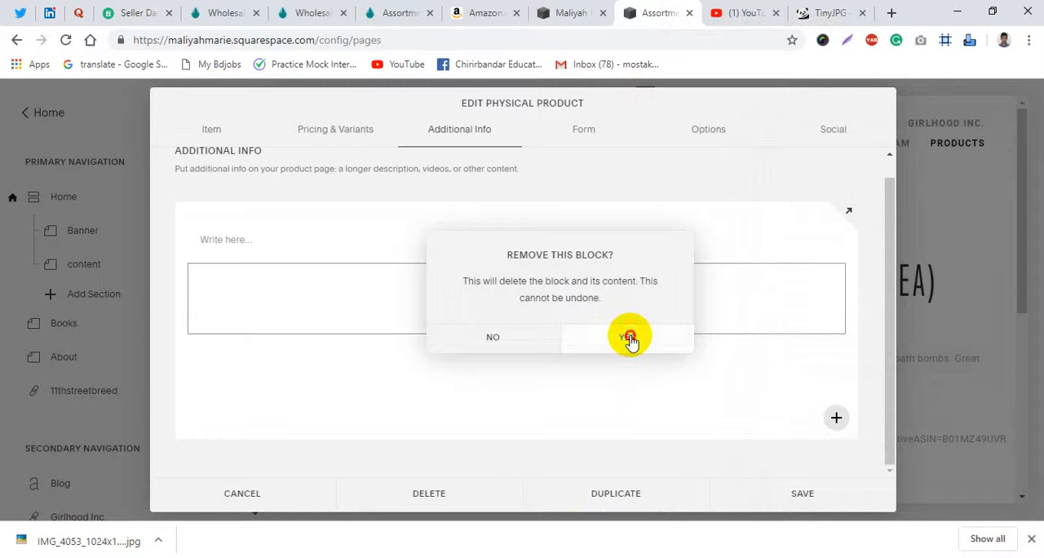
left_click(625, 335)
left_click(531, 247)
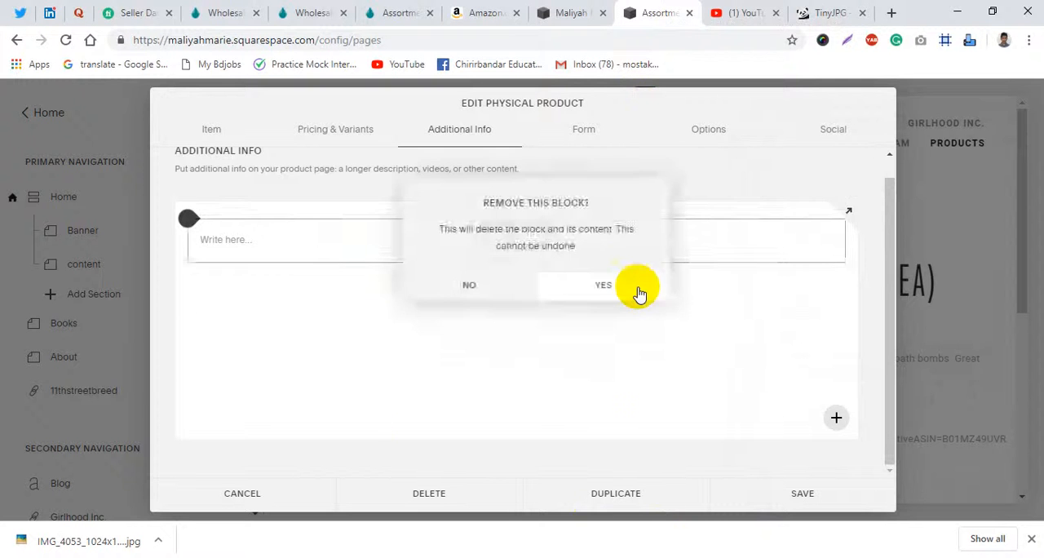
left_click(636, 294)
- Save the Assortment of 10 product and review its page in the full-width preview
left_click(220, 129)
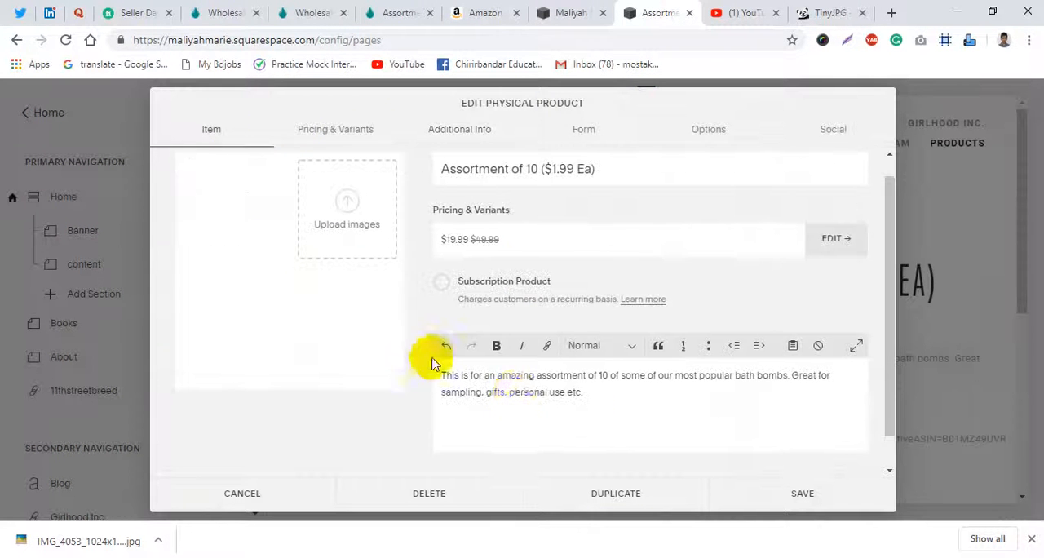
left_click(816, 494)
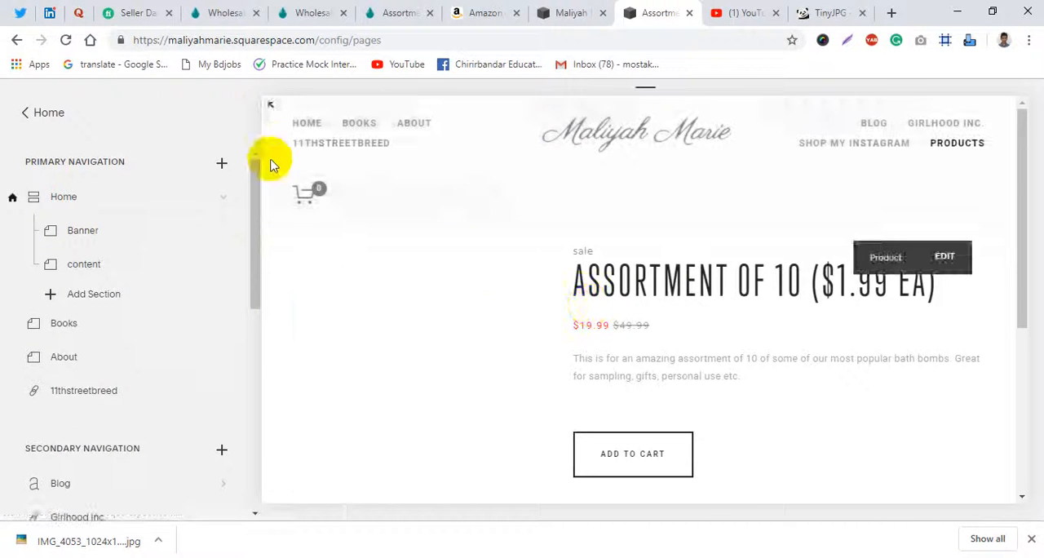
left_click(270, 105)
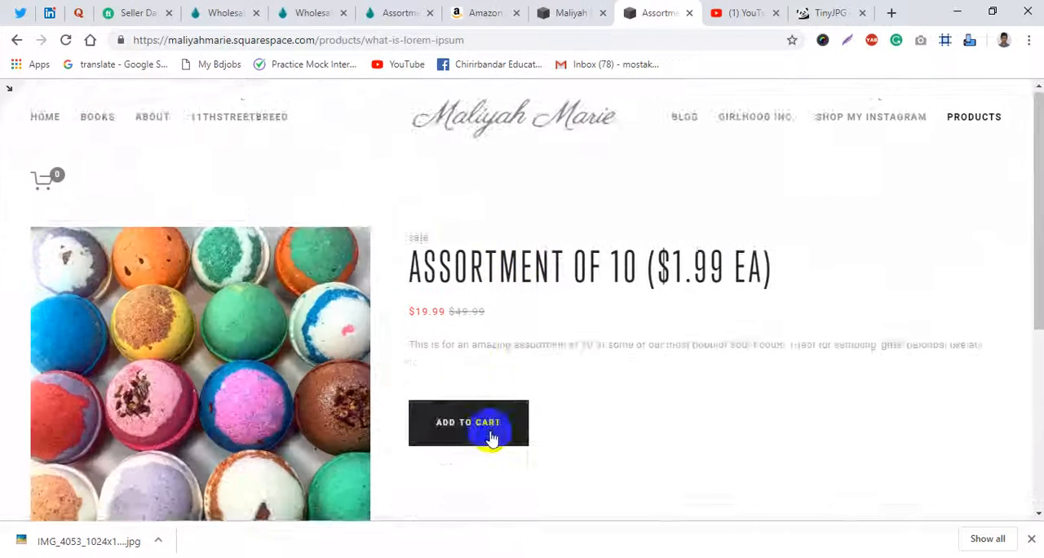
scroll(488, 436, "down", 2)
scroll(404, 414, "up", 2)
scroll(459, 341, "down", 2)
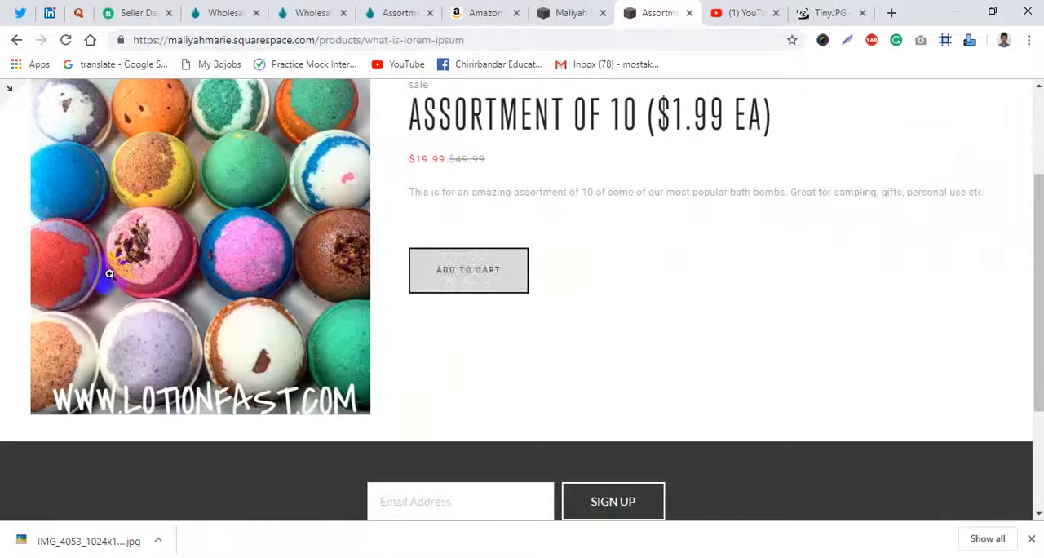
scroll(487, 266, "up", 2)
- Return to the site's page list, open the Products collection and start adding a new physical product
left_click(513, 130)
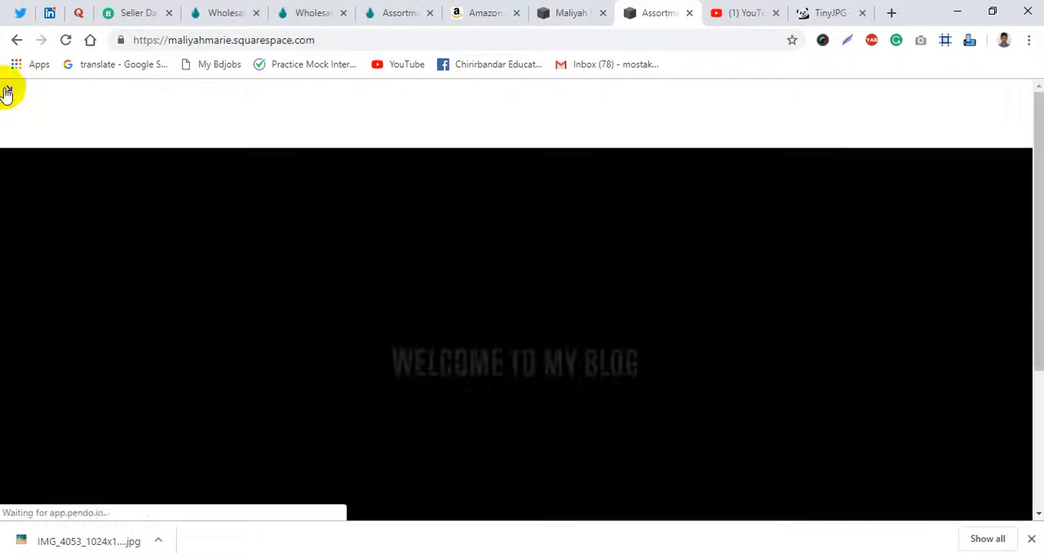
left_click(7, 93)
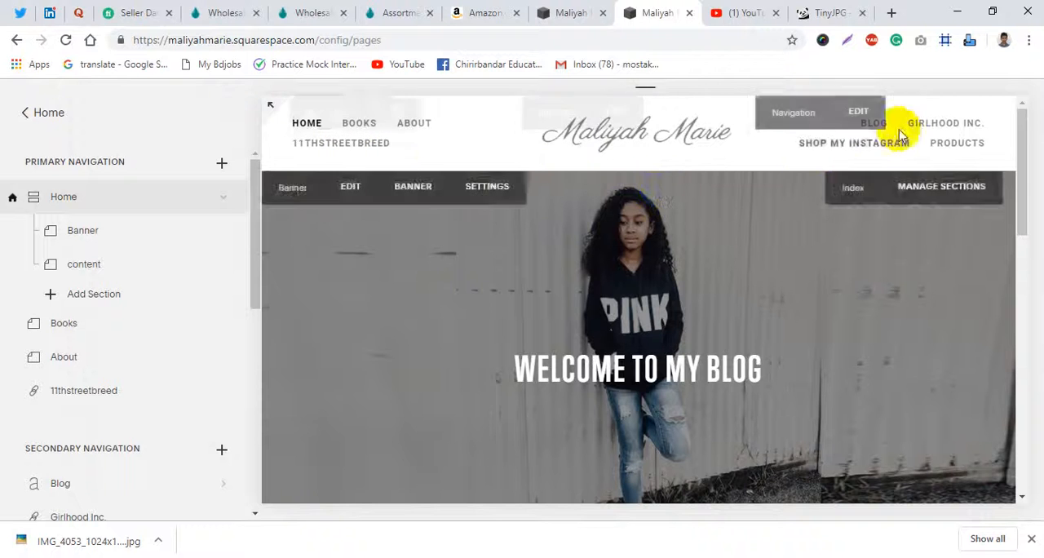
left_click(955, 147)
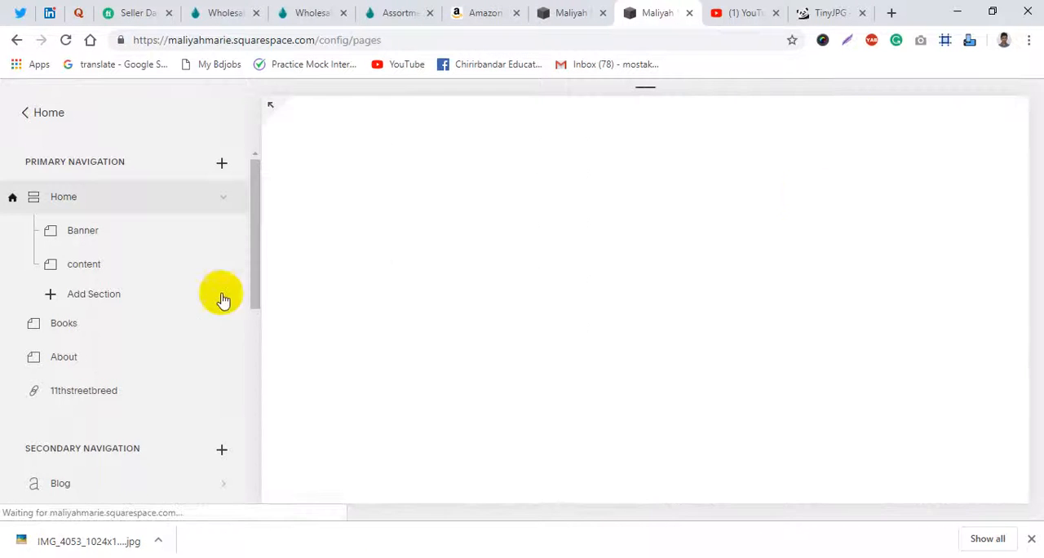
scroll(133, 392, "down", 2)
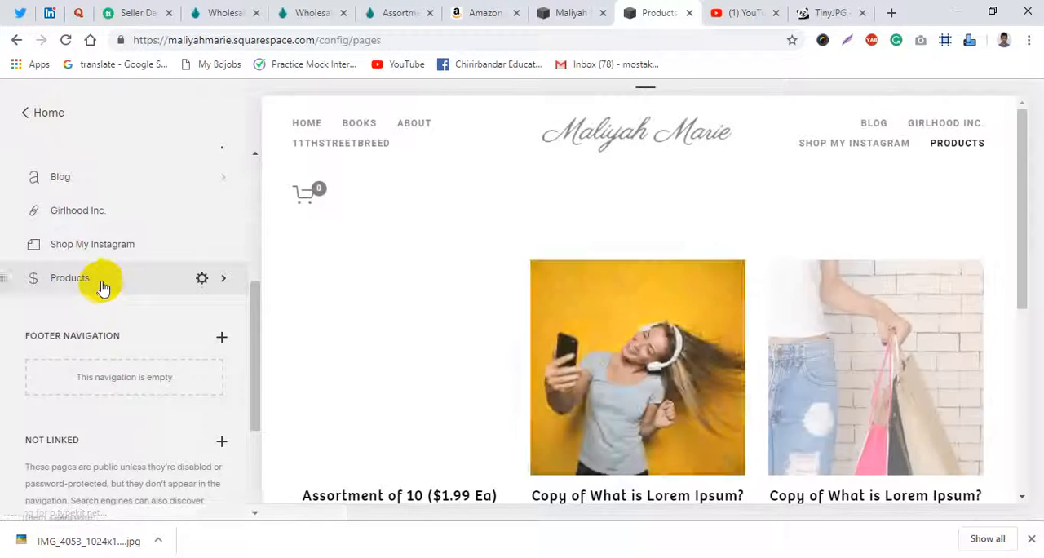
left_click(101, 285)
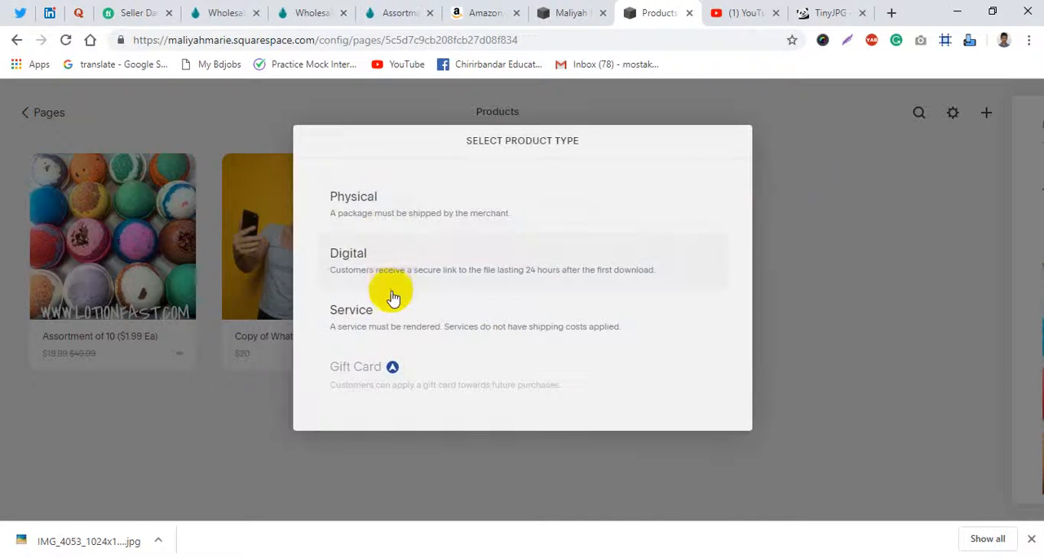
- Open the Assortment of 60 bath bombs product from Lotionfast's wholesale bath bombs collection in a new tab
left_click(285, 11)
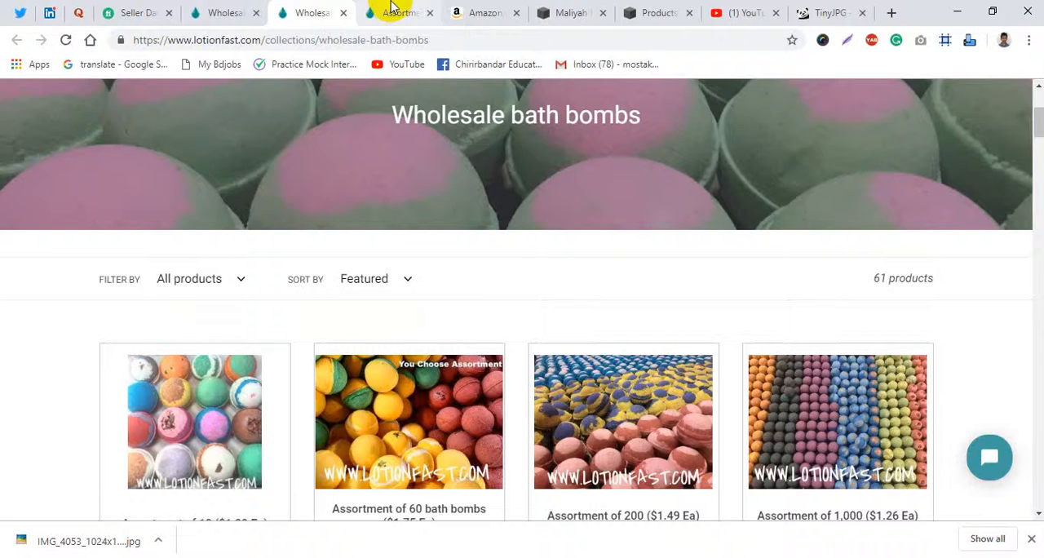
left_click(387, 10)
left_click(319, 11)
scroll(371, 392, "down", 2)
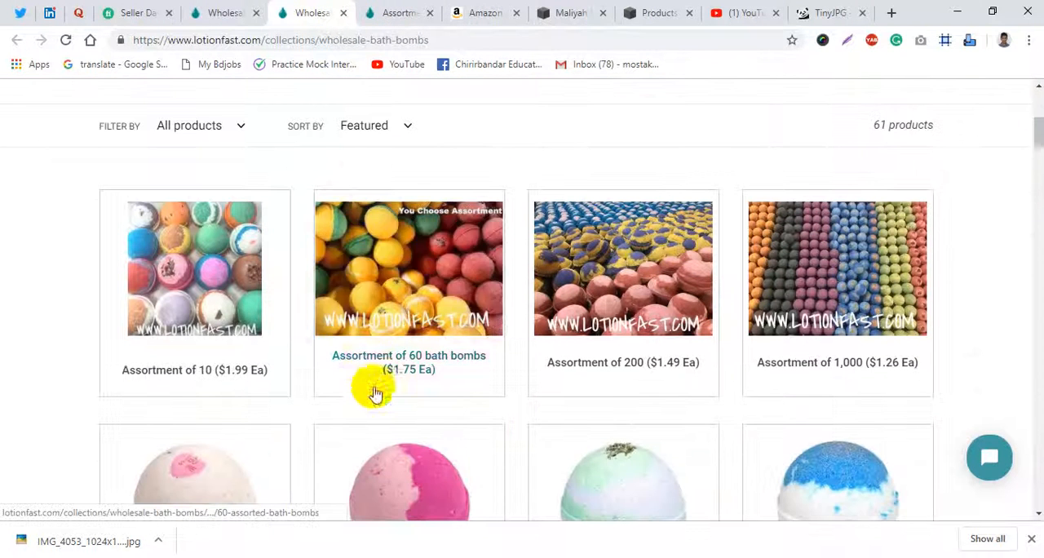
middle_click(385, 362)
left_click(359, 12)
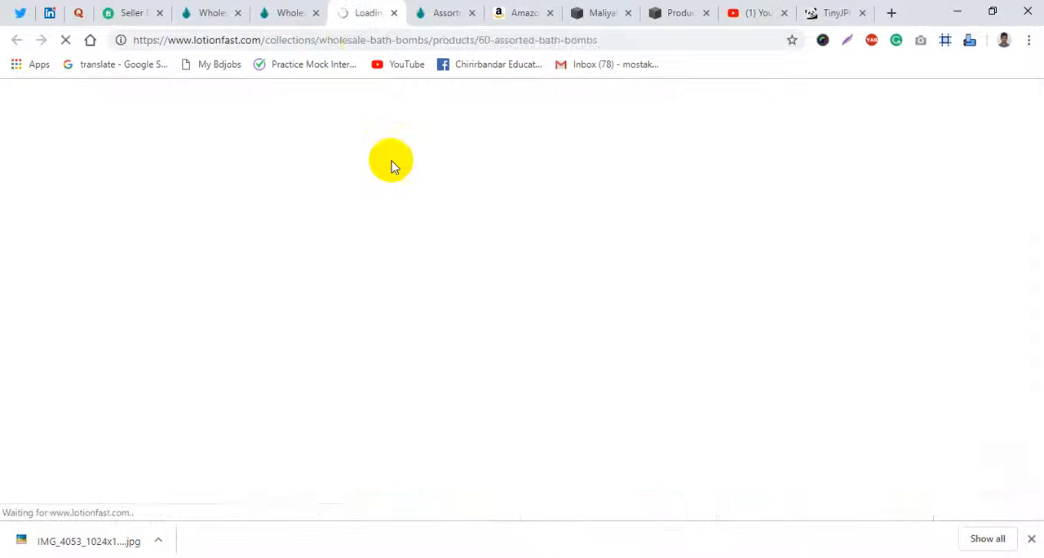
- Close the Amazon listing and the Assortment of 10 tabs and go back to the Assortment of 60 page
left_click(516, 9)
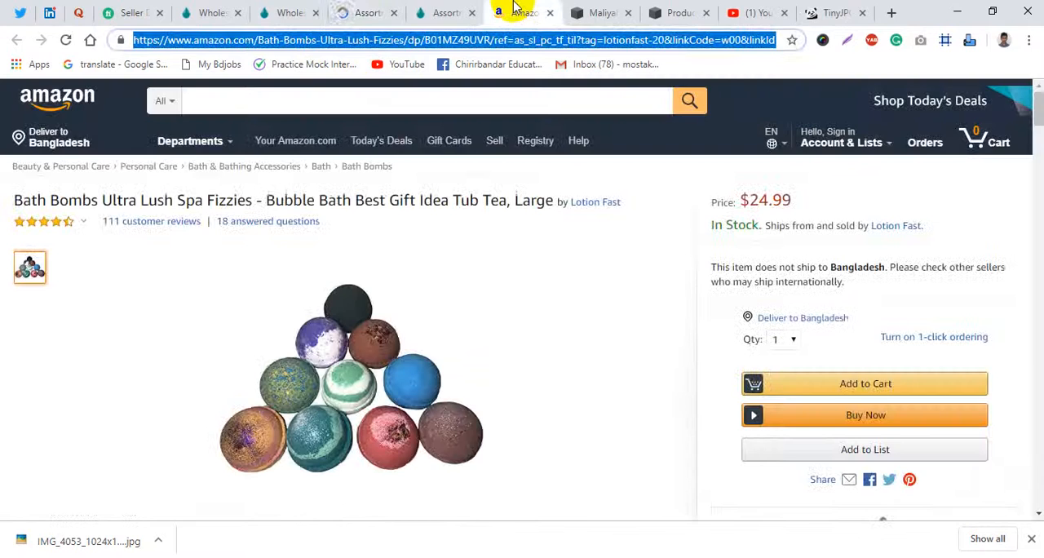
scroll(738, 343, "down", 5)
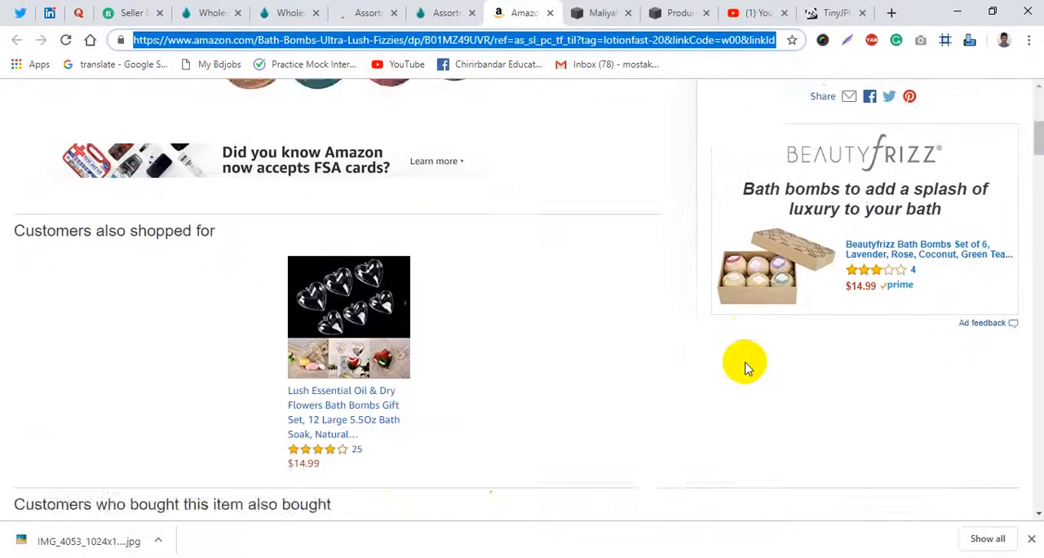
scroll(741, 363, "up", 3)
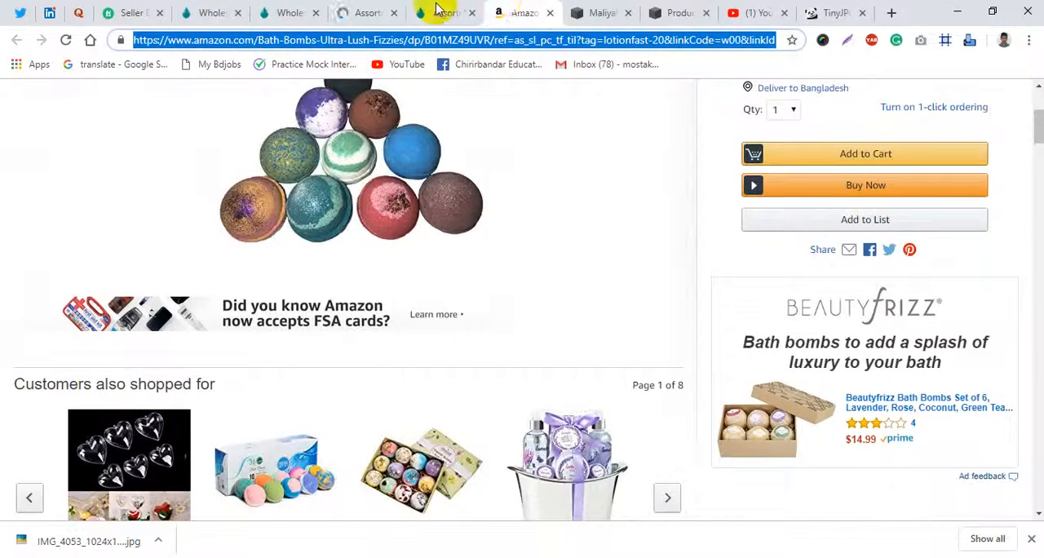
key("ctrl+w")
left_click(435, 8)
left_click(362, 12)
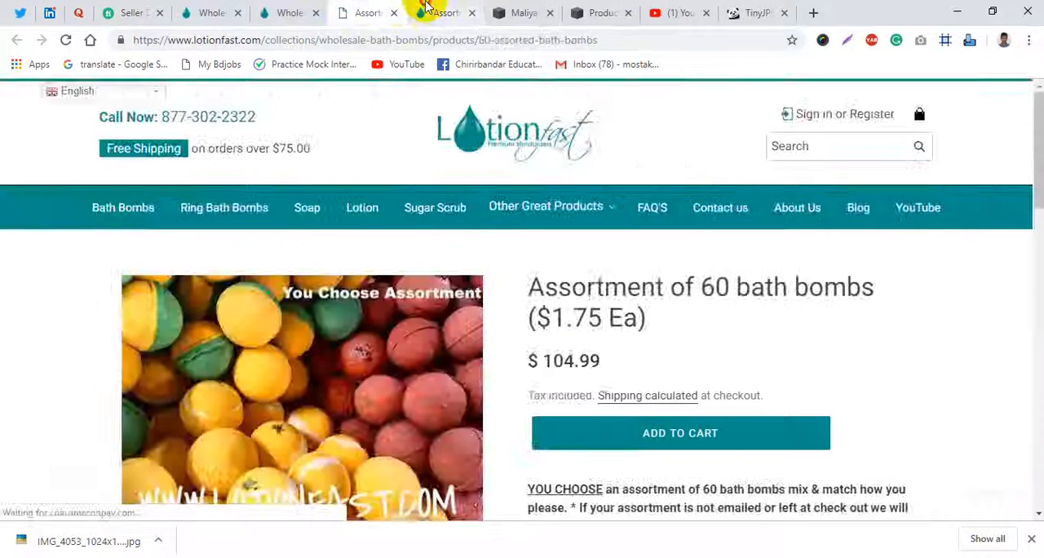
left_click(421, 12)
key("ctrl+w")
left_click(364, 7)
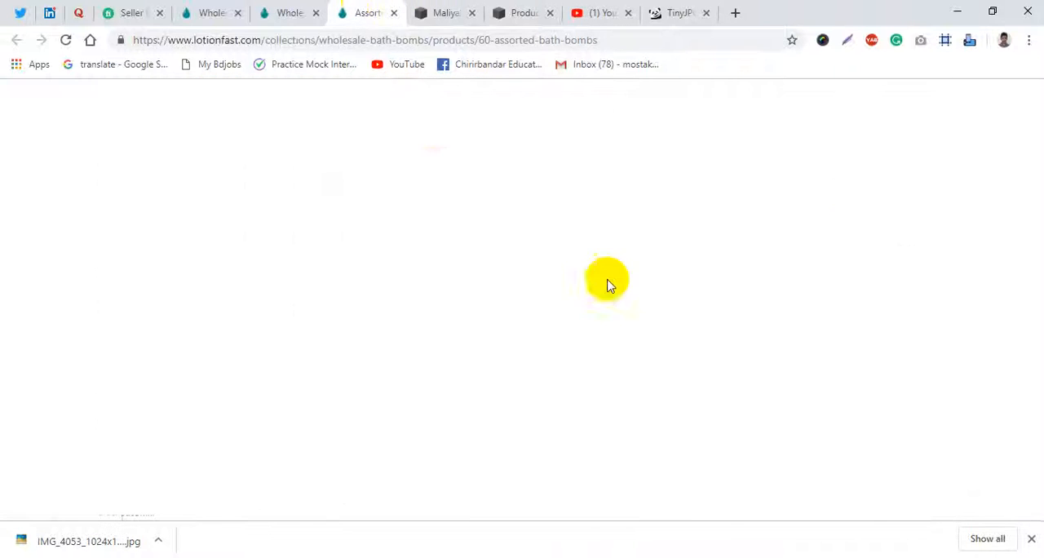
- Copy the title "Assortment of 60 bath bombs ($1.75 Ea)" from Lotionfast and enter it as the new Squarespace product's name
left_click_drag(669, 310, 528, 289)
key("ctrl+c")
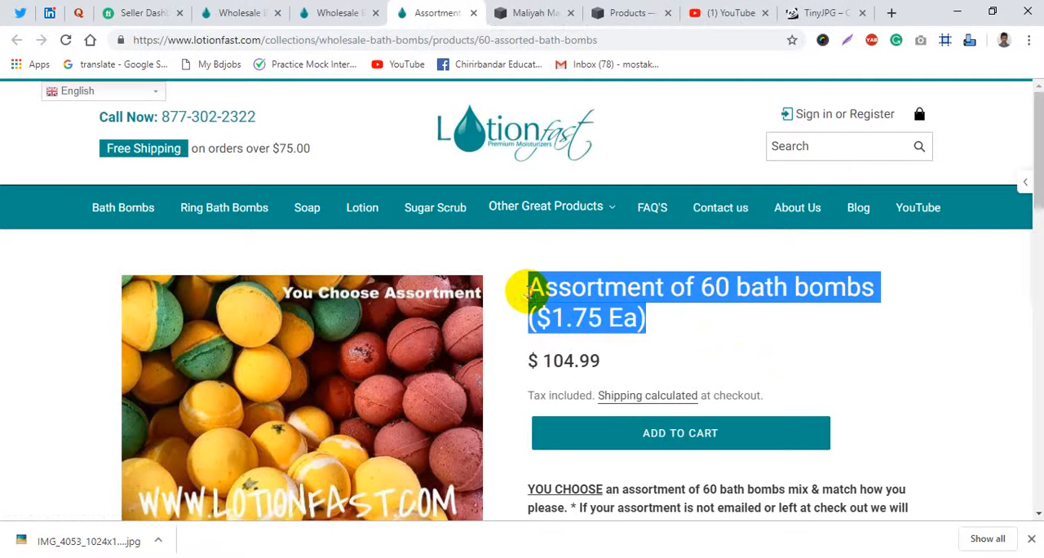
left_click(608, 10)
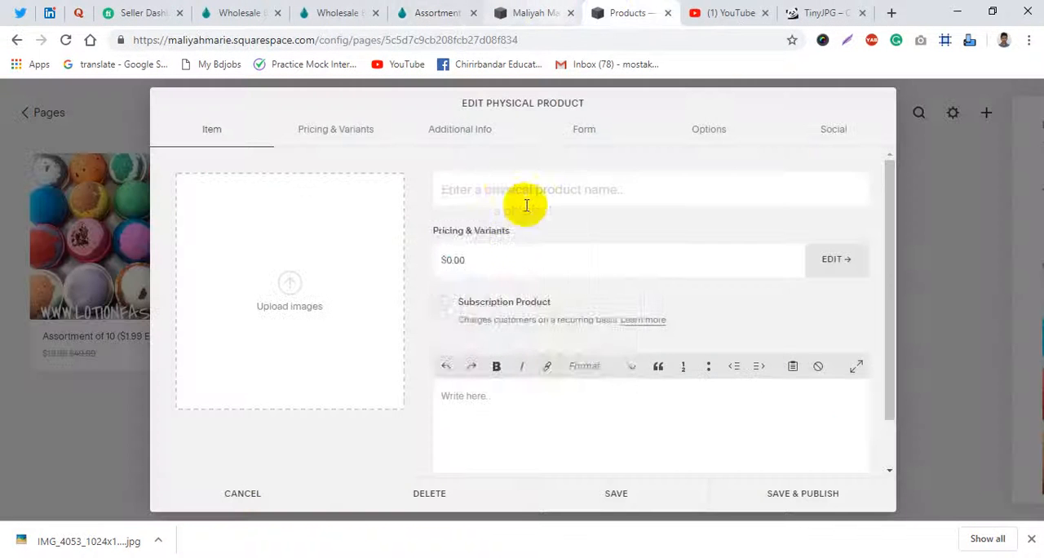
left_click(506, 184)
key("ctrl+v")
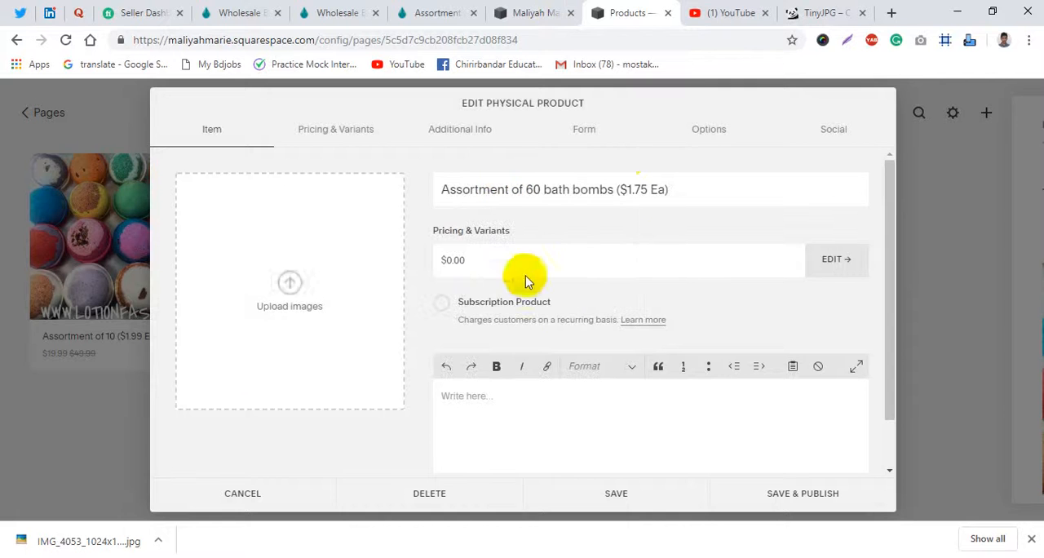
- Return to Lotionfast's Assortment of 60 bath bombs page and open its product photo in a new tab
left_click(424, 7)
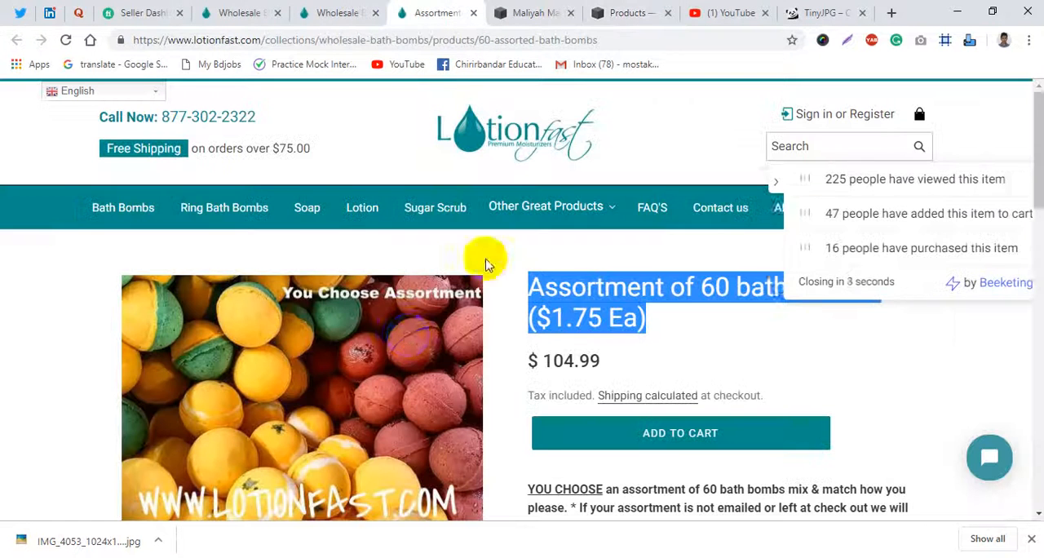
right_click(348, 352)
left_click(375, 364)
left_click(469, 10)
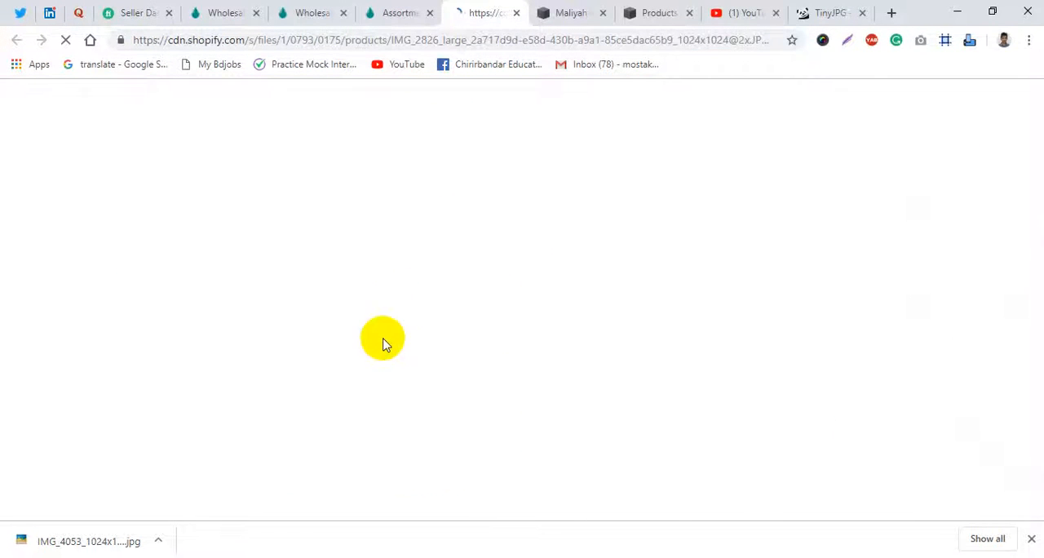
- Save the photo as a JPEG in a new Desktop folder named "product images" and close the photo's tab
key("ctrl+s")
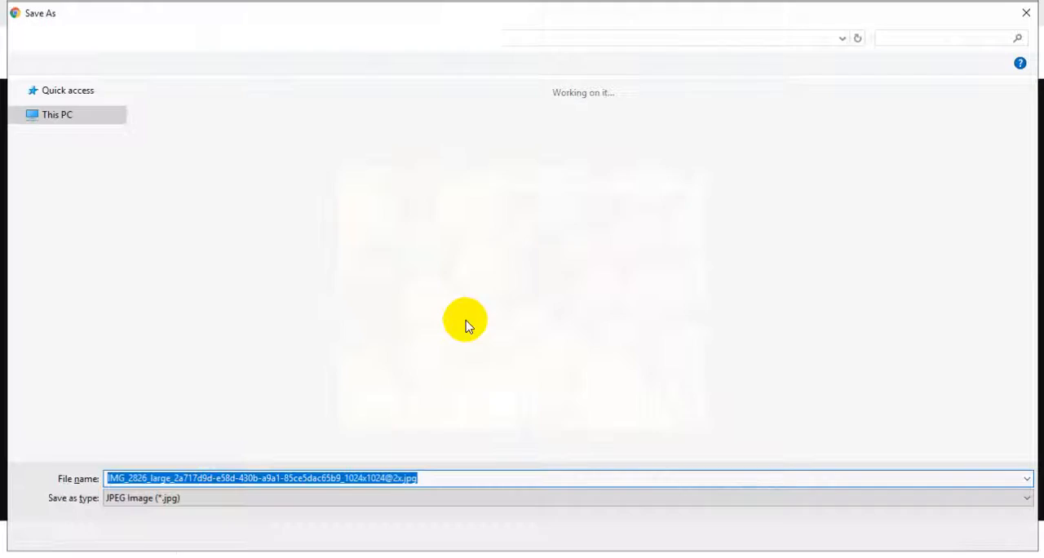
right_click(451, 240)
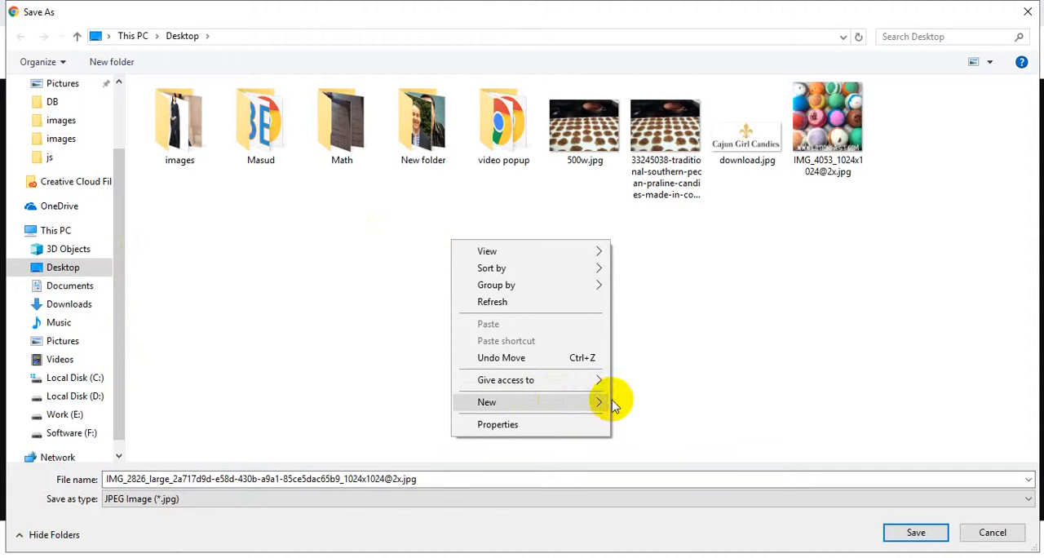
mouse_move(613, 405)
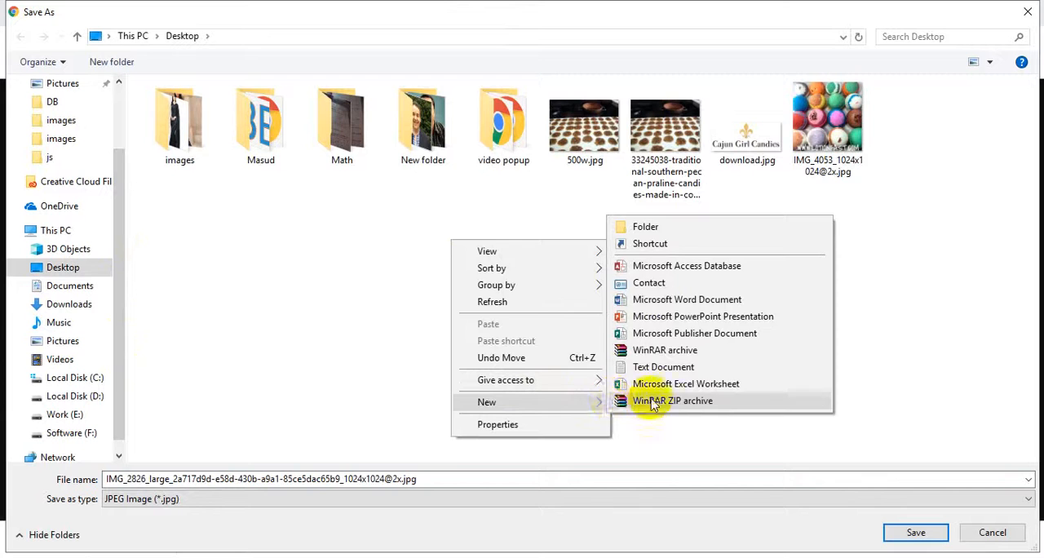
left_click(640, 225)
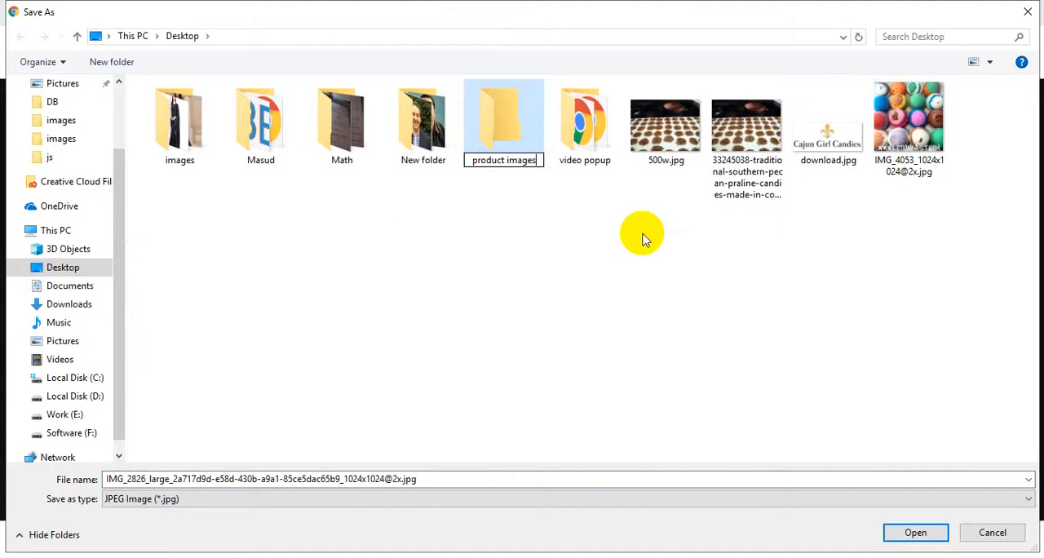
key("Return")
key("Return")
left_click(907, 531)
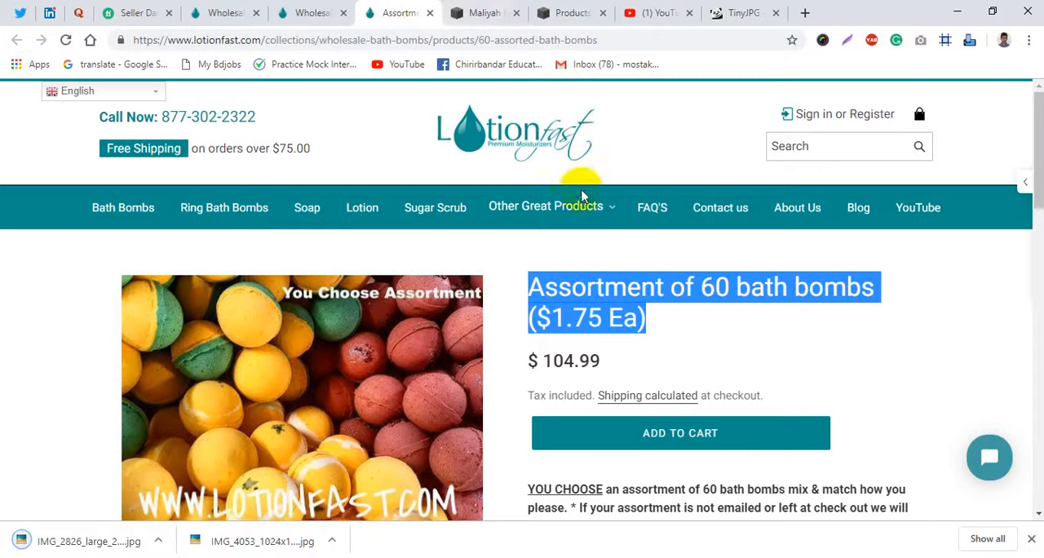
- Open the Assortment of 200 and Assortment of 1,000 products from the wholesale bath bombs collection in new tabs
left_click(339, 14)
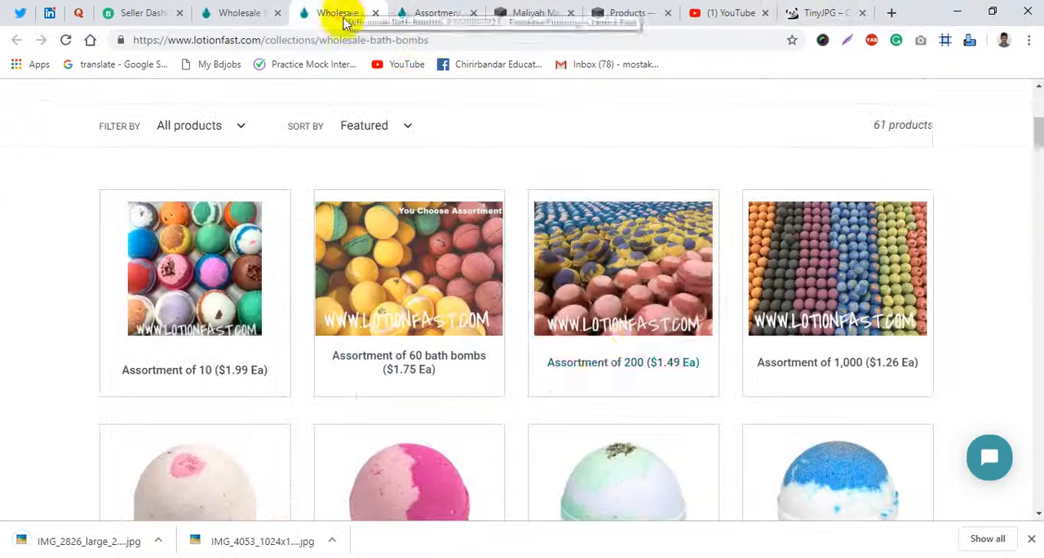
middle_click(598, 363)
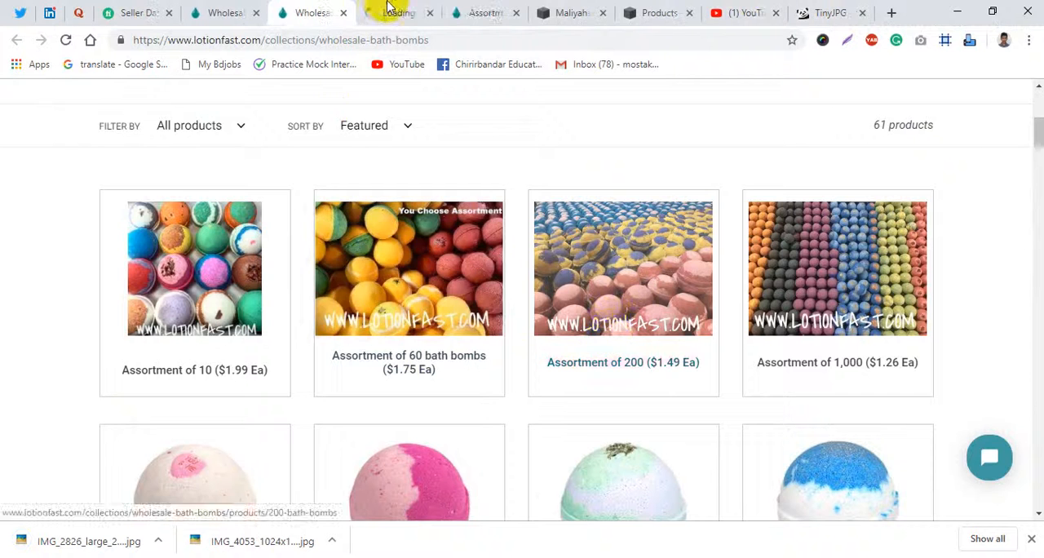
left_click(393, 13)
left_click(317, 17)
middle_click(853, 305)
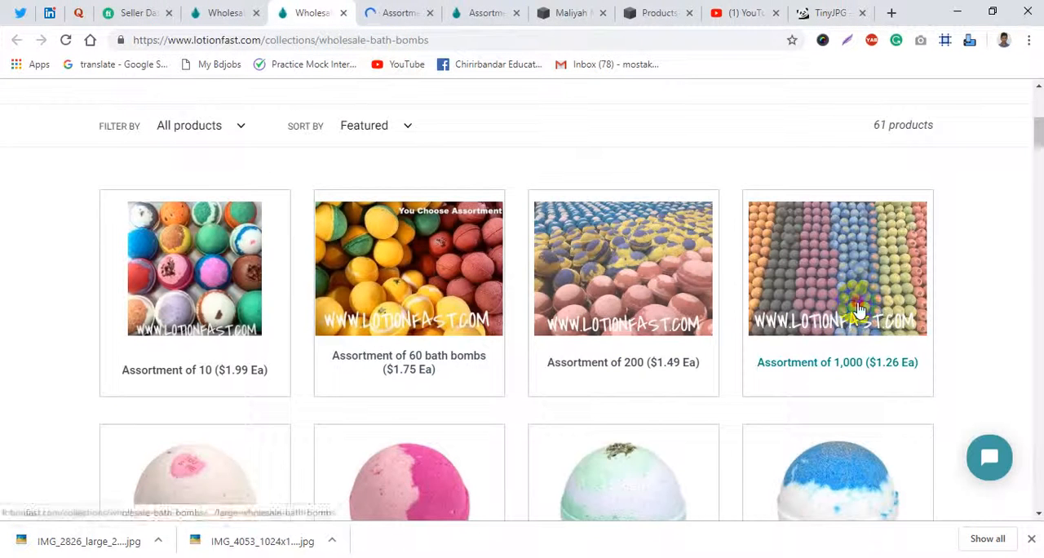
left_click(451, 17)
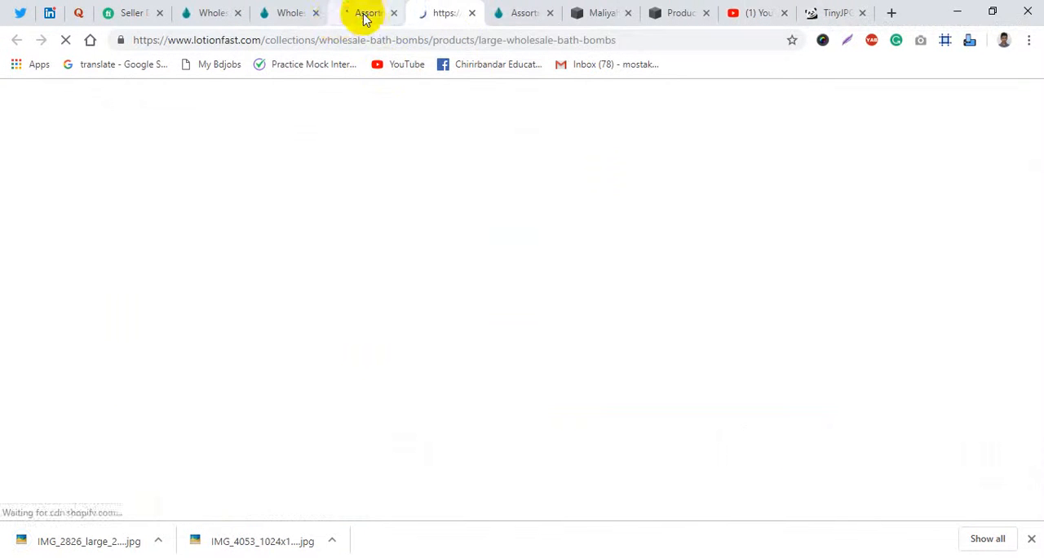
- Open the product photos of Assortment of 200 and Assortment of 1,000 in new tabs and dismiss the downloads bar
left_click(364, 15)
right_click(272, 385)
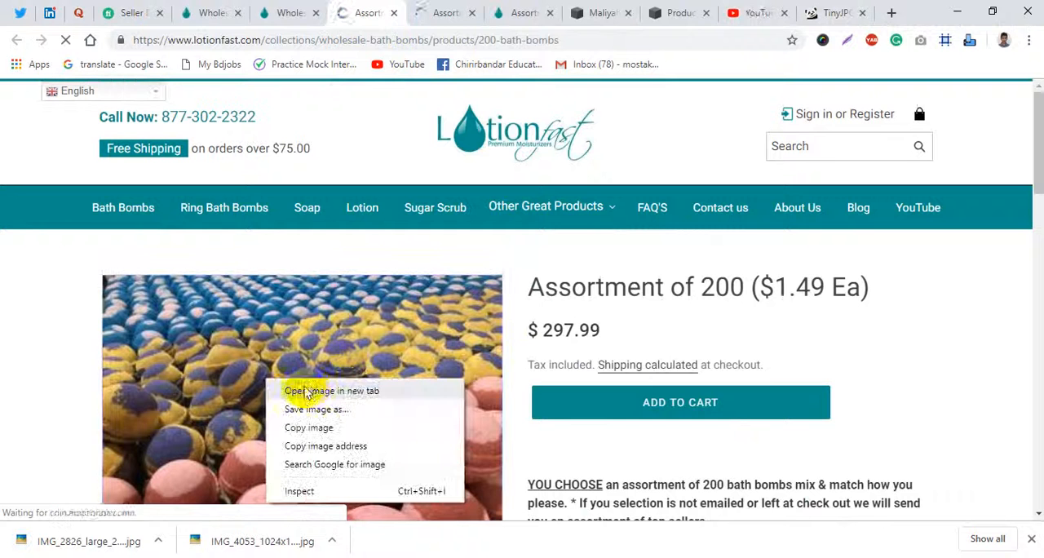
left_click(300, 389)
left_click(477, 23)
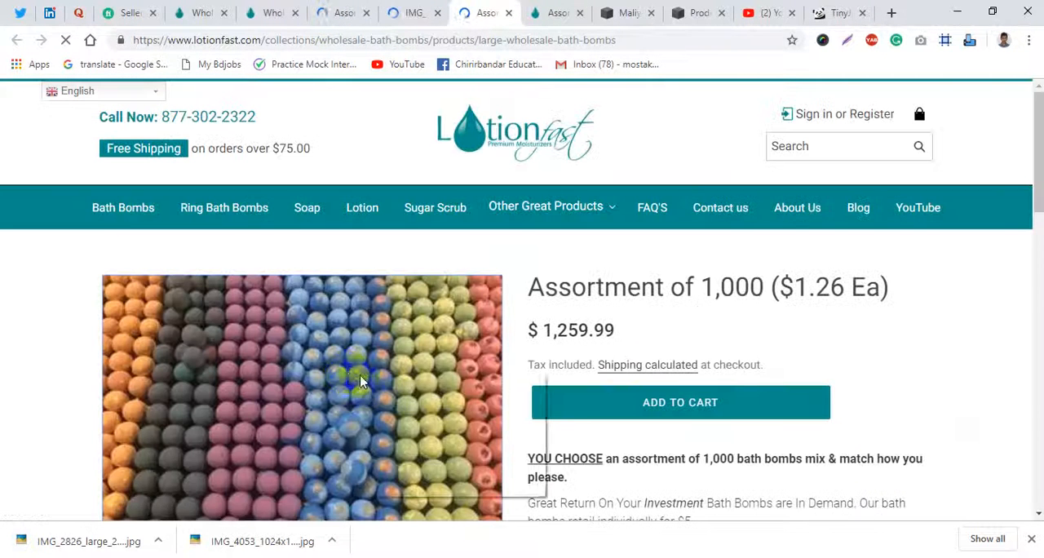
right_click(362, 382)
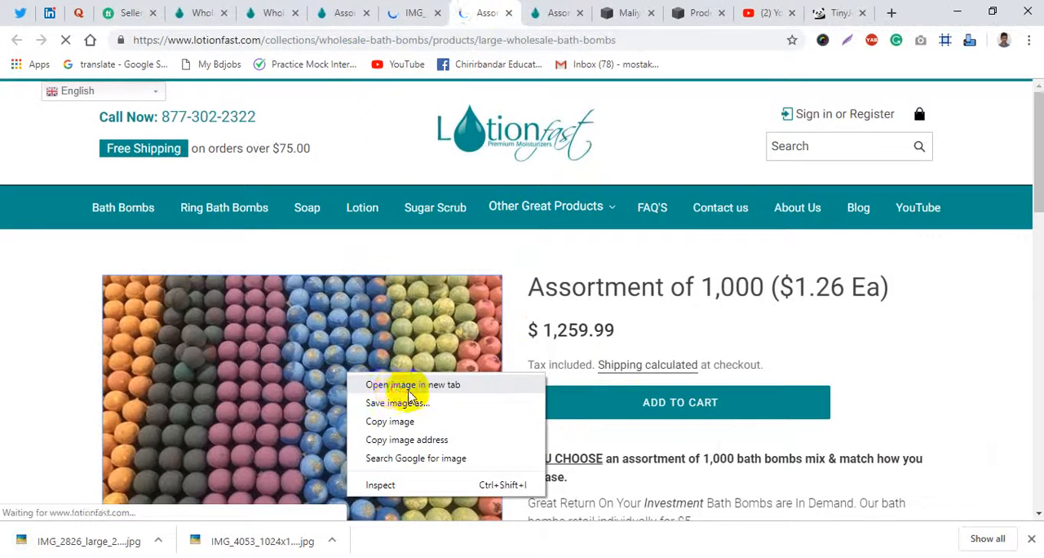
left_click(380, 385)
left_click(1031, 538)
left_click(495, 11)
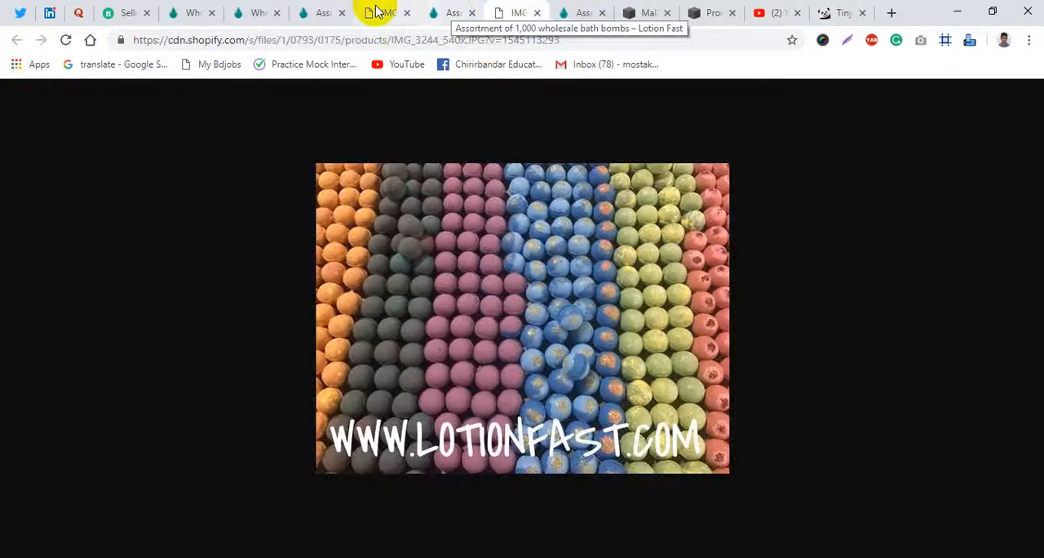
- Save IMG_3140_540x.jpg and IMG_3244_540x.jpg in the product images folder and close both photo tabs
left_click(381, 11)
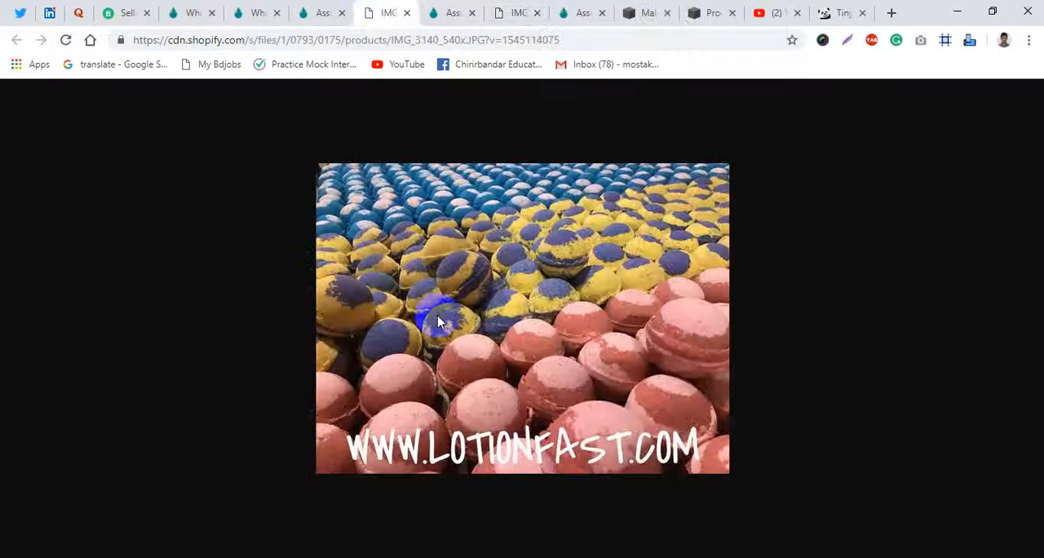
key("ctrl+s")
key("Return")
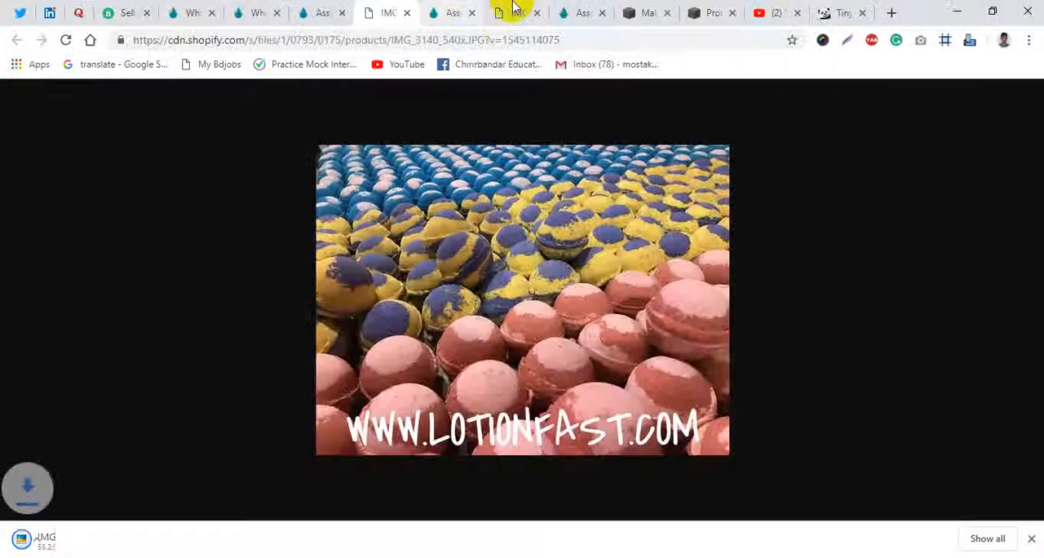
left_click(513, 9)
key("ctrl+s")
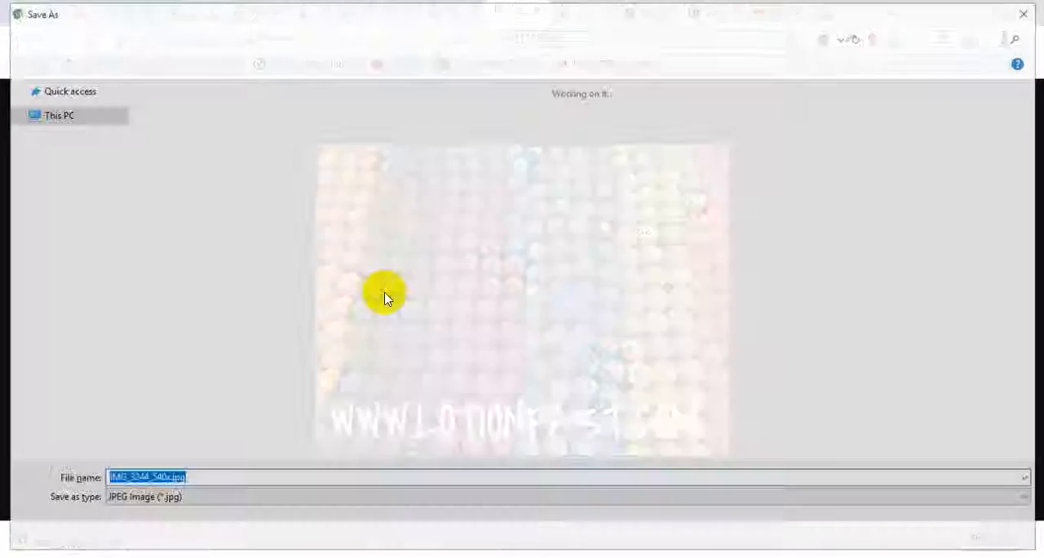
key("Return")
key("ctrl+w")
left_click(402, 6)
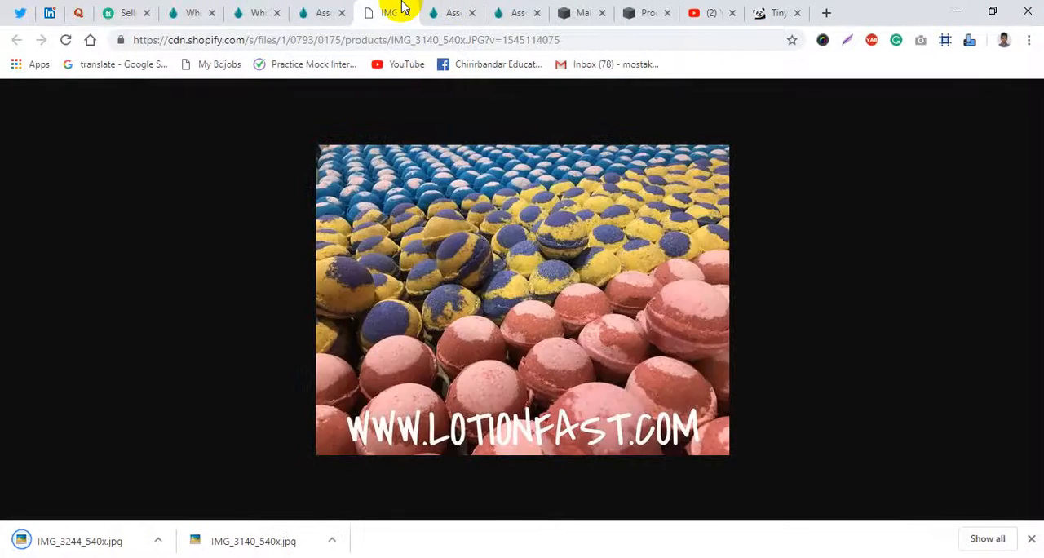
key("ctrl+w")
- Reload TinyJPG and upload the three bath bomb photos from the Desktop's product images folder for compression
left_click(725, 8)
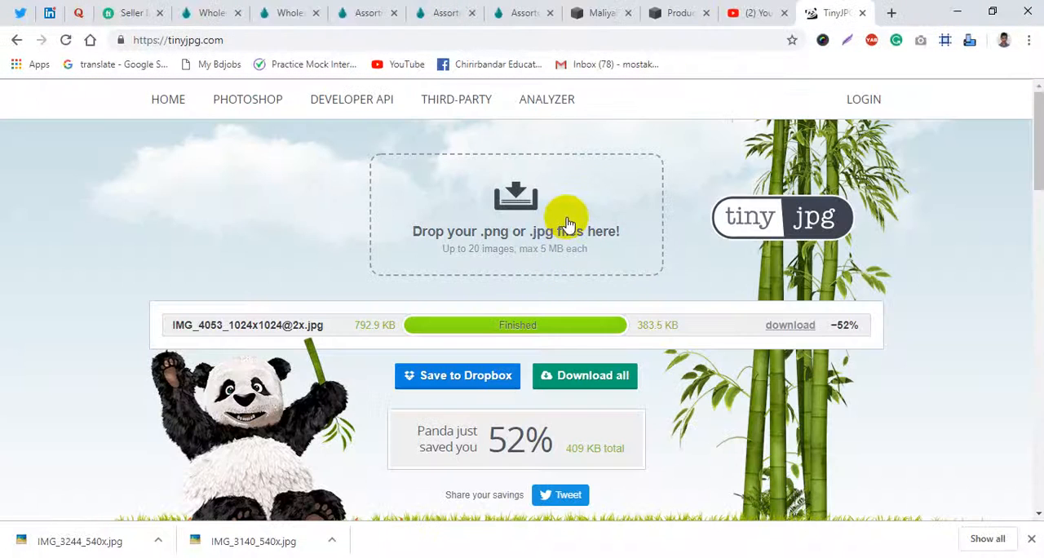
left_click(70, 41)
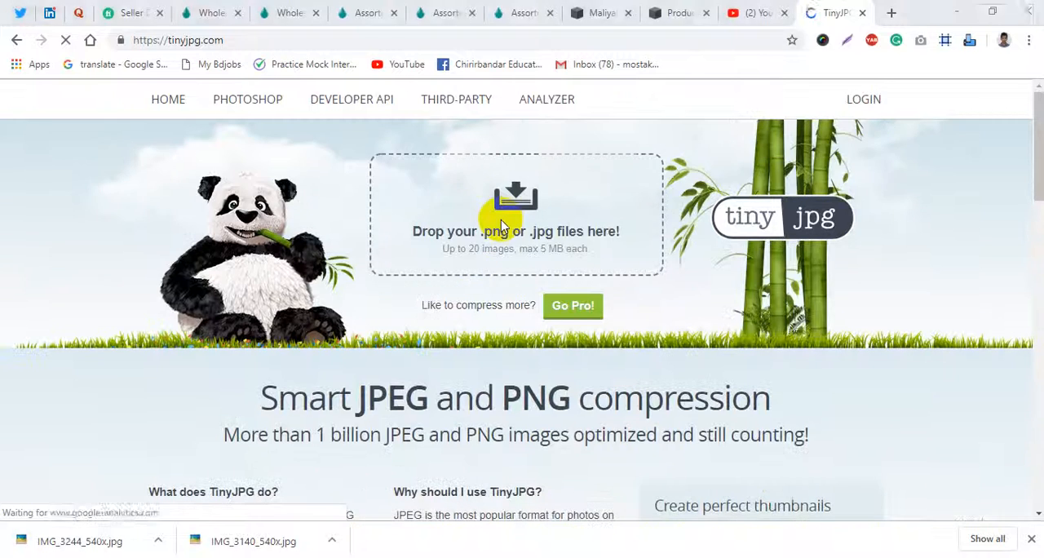
left_click(496, 216)
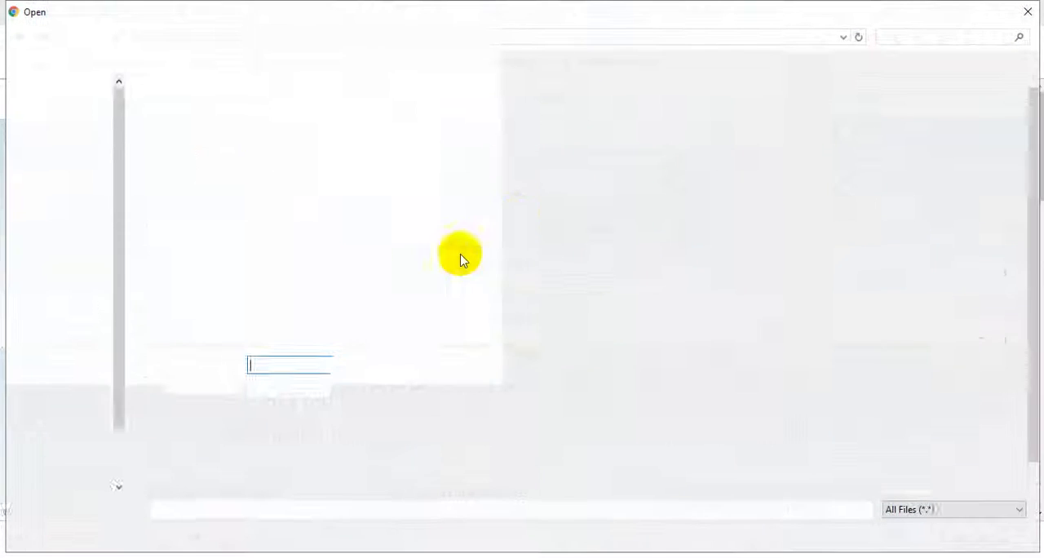
double_click(178, 121)
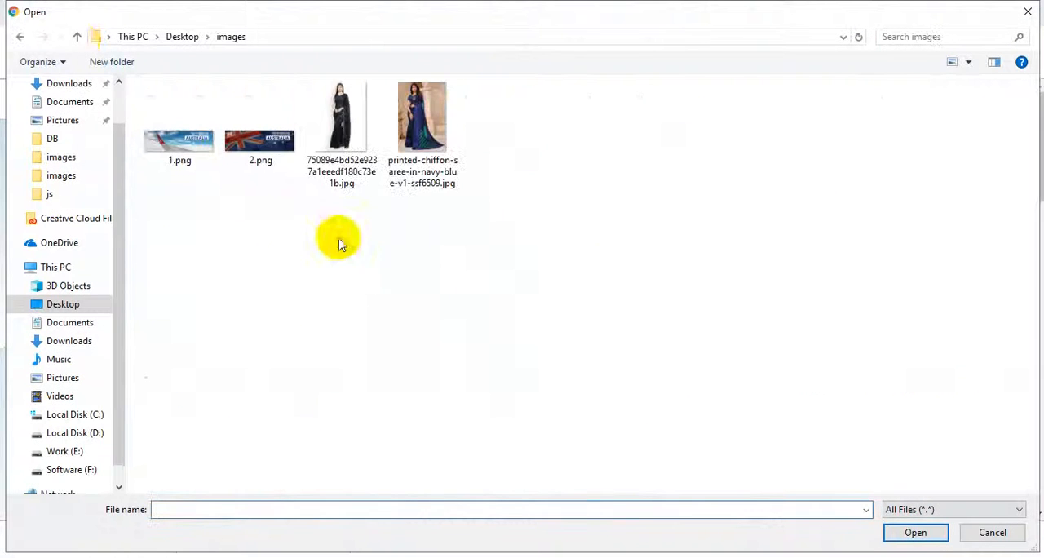
left_click(78, 38)
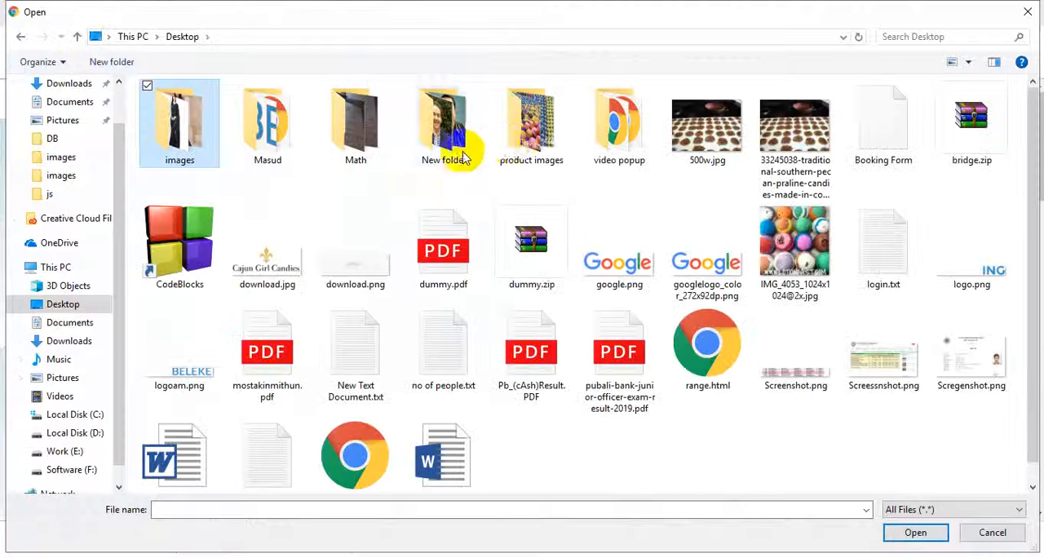
double_click(534, 126)
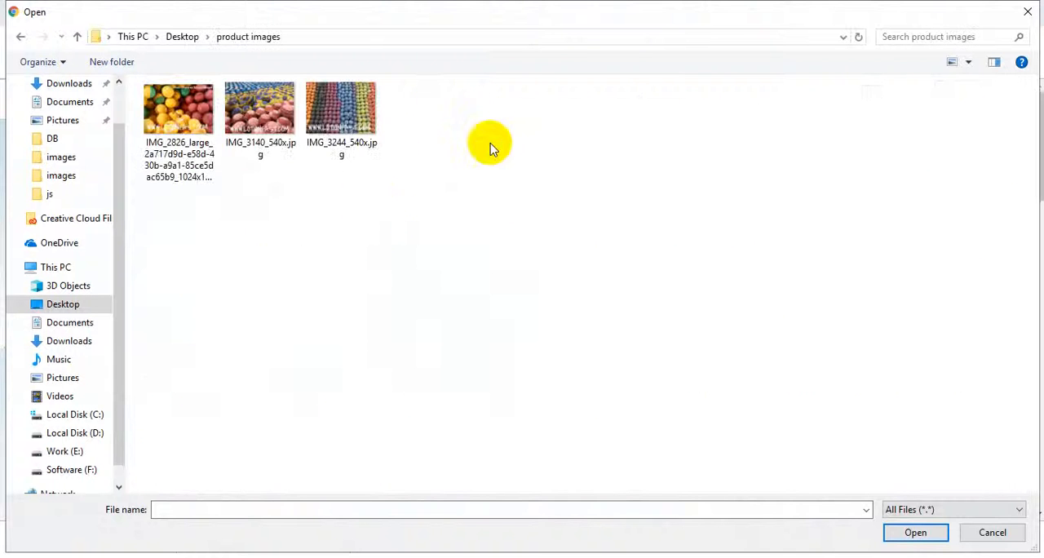
left_click_drag(492, 149, 143, 84)
key("Return")
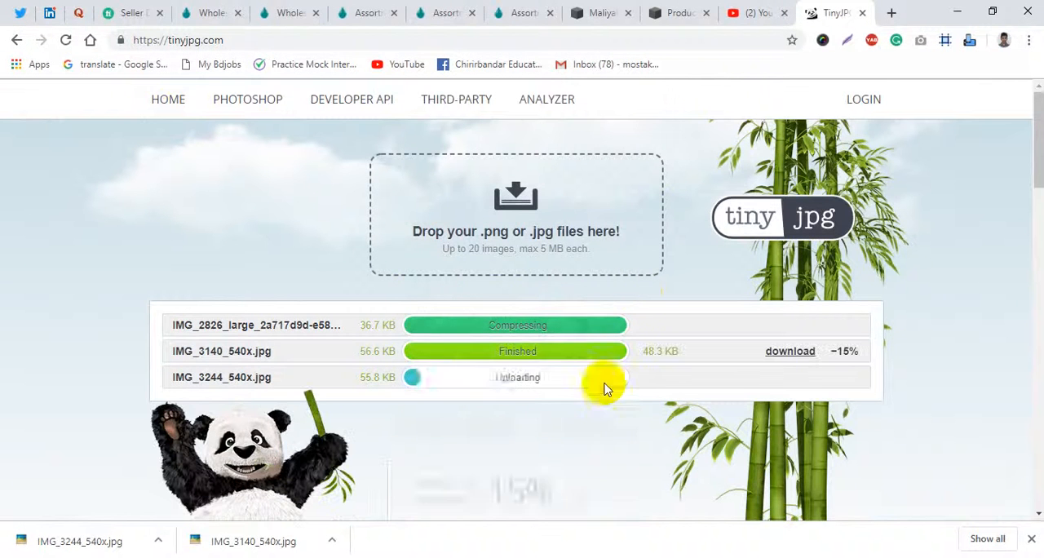
- Download all three compressed photos from TinyJPG as one archive and show it in its folder
left_click(404, 326)
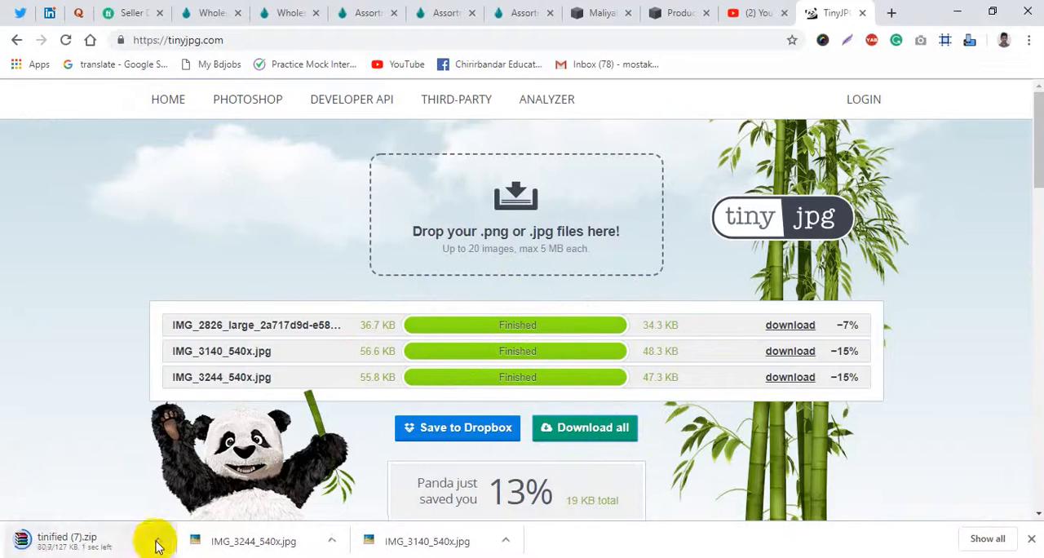
left_click(159, 546)
left_click(200, 486)
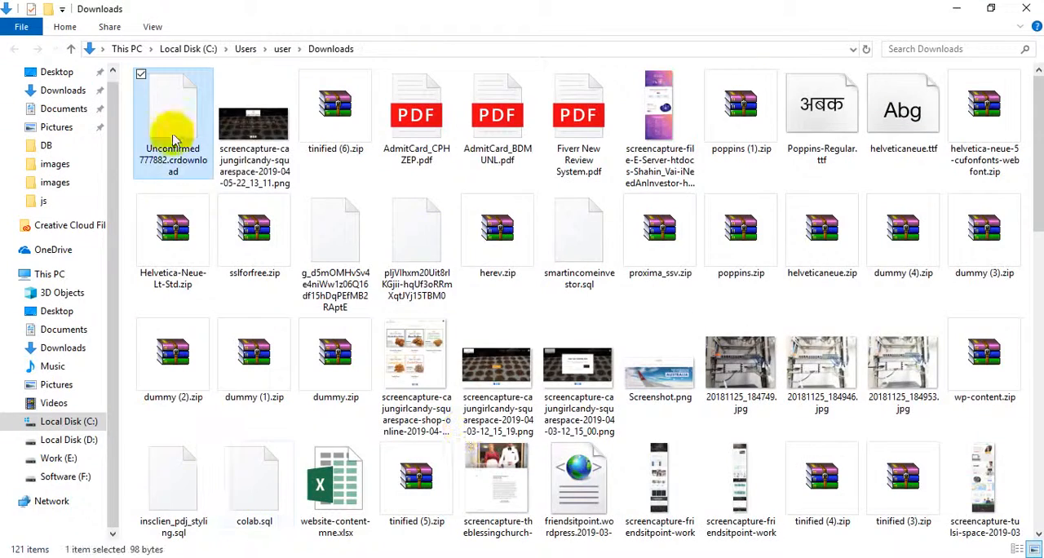
- Refresh the Downloads folder, find the archive tinified (7).zip and open it in WinRAR
scroll(459, 270, "down", 5)
scroll(174, 150, "up", 5)
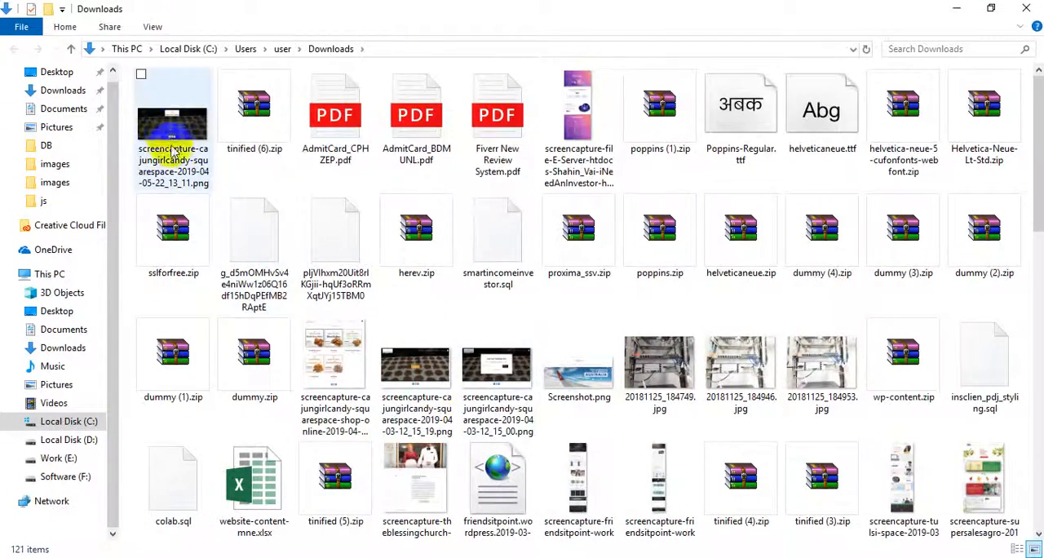
left_click(260, 120)
scroll(718, 416, "down", 8)
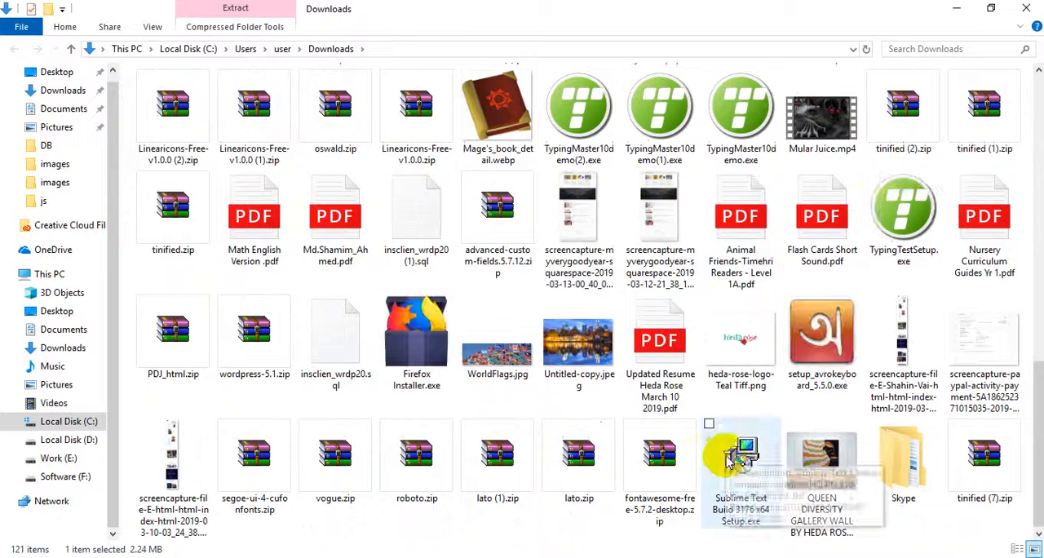
right_click(637, 457)
left_click(679, 376)
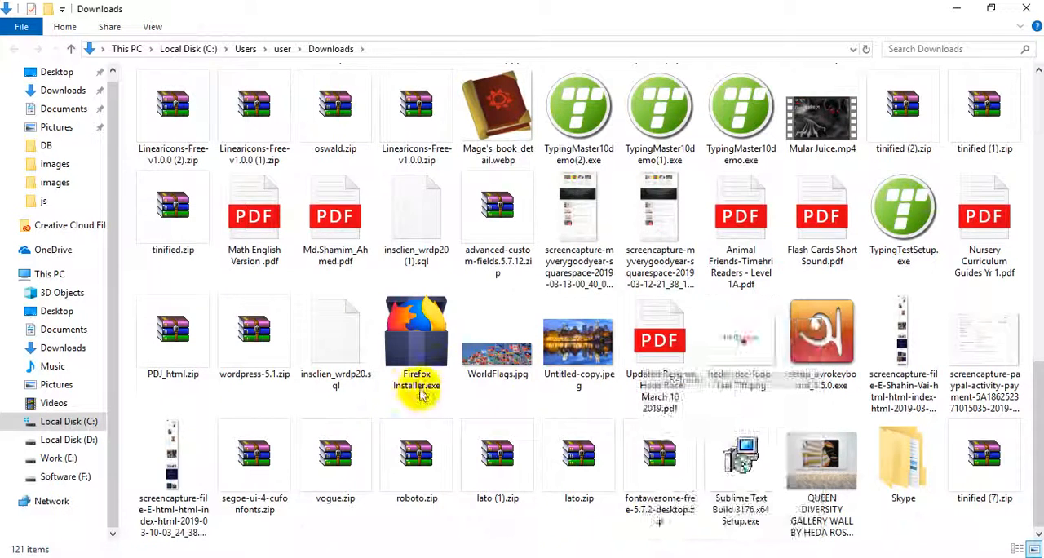
left_click(142, 75)
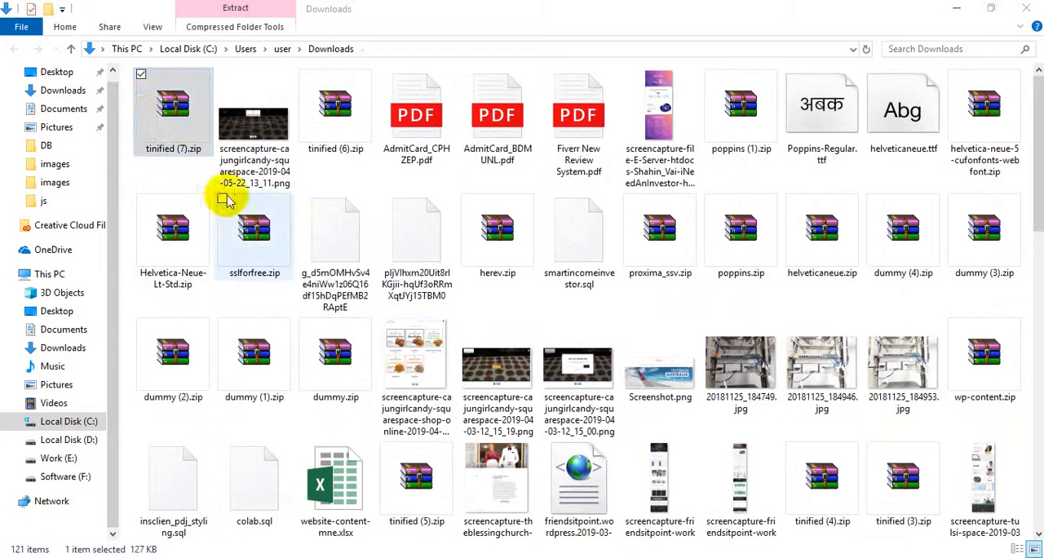
key("Return")
- Extract the three compressed photos from tinified (7).zip into the Desktop's product images folder, replace the existing files and refresh the folder
left_click_drag(124, 348, 112, 302)
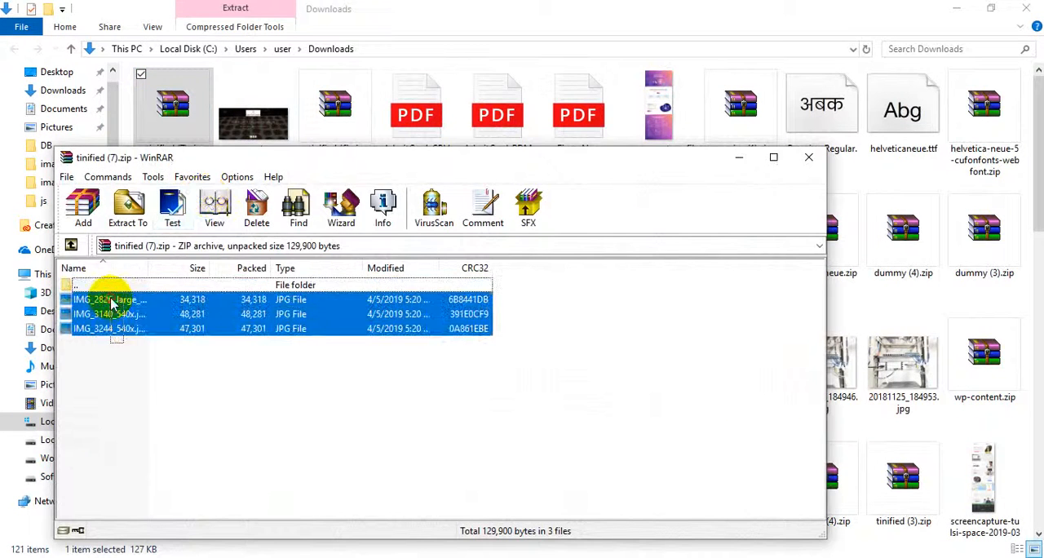
mouse_move(407, 556)
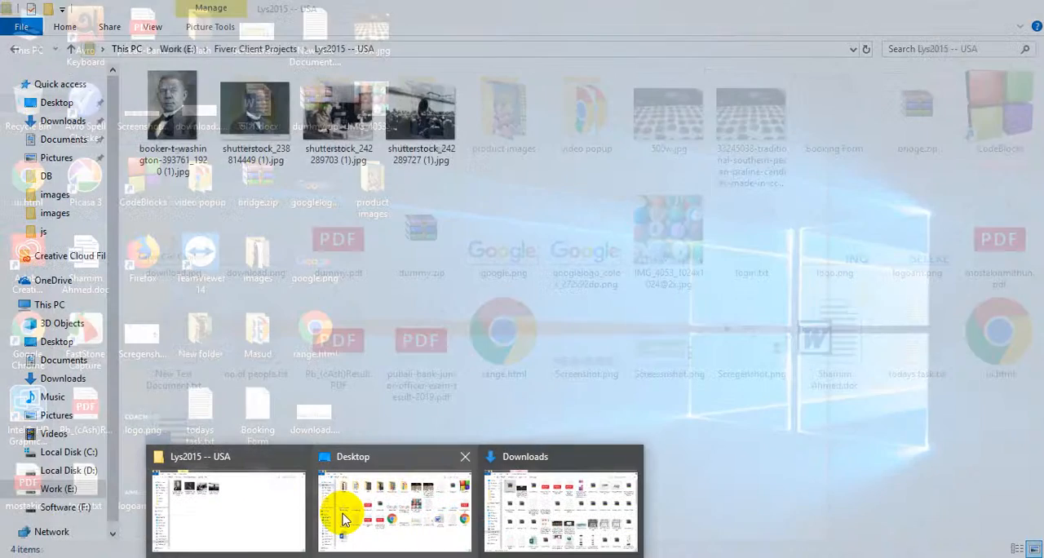
left_click(348, 518)
double_click(475, 157)
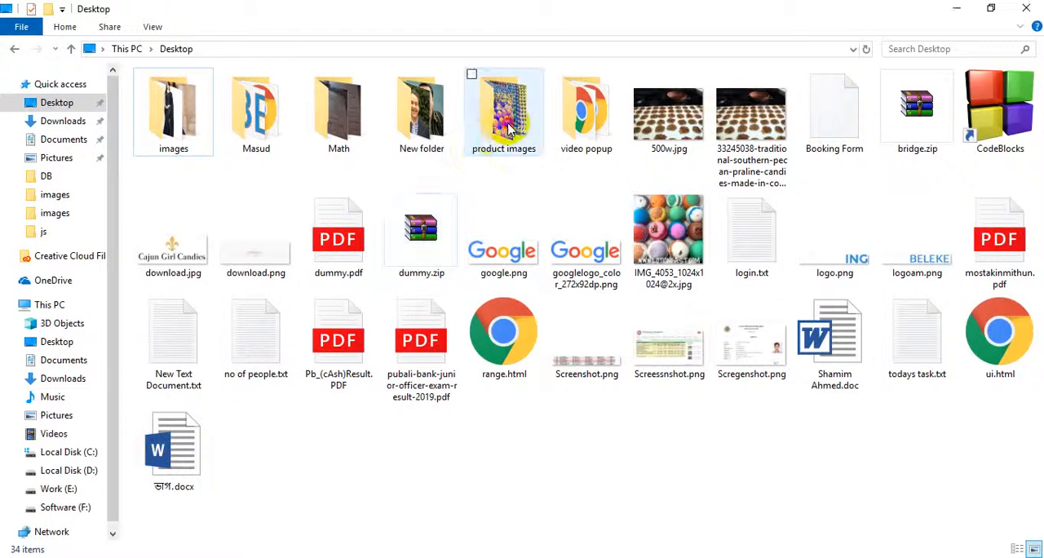
left_click(777, 557)
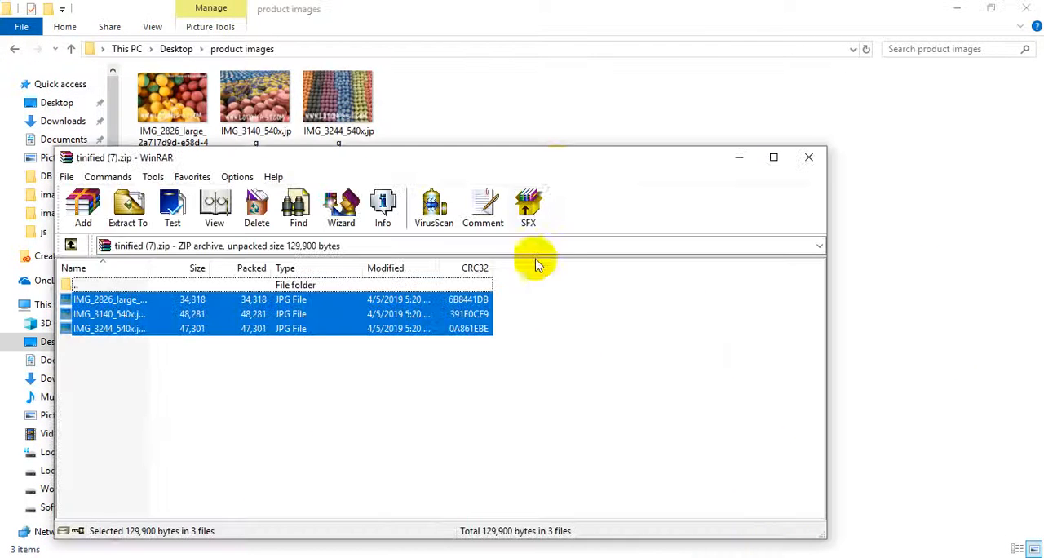
left_click_drag(600, 166, 966, 171)
left_click_drag(664, 319, 317, 226)
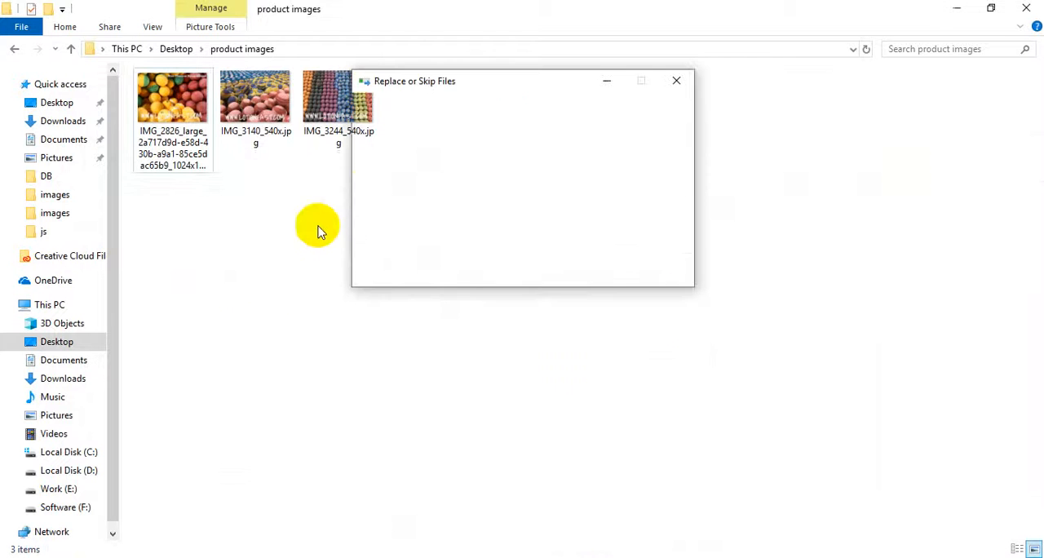
left_click(416, 169)
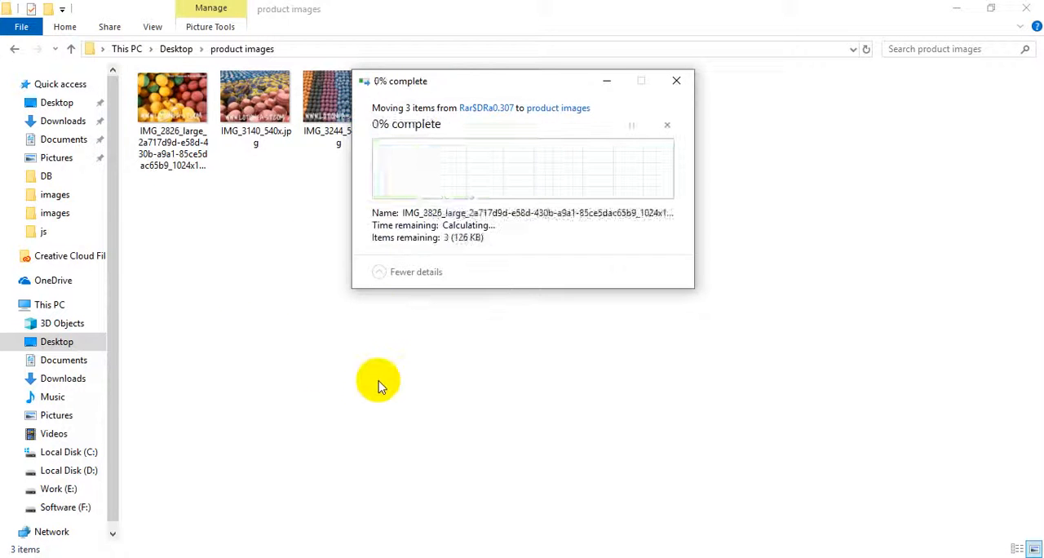
right_click(317, 408)
left_click(404, 249)
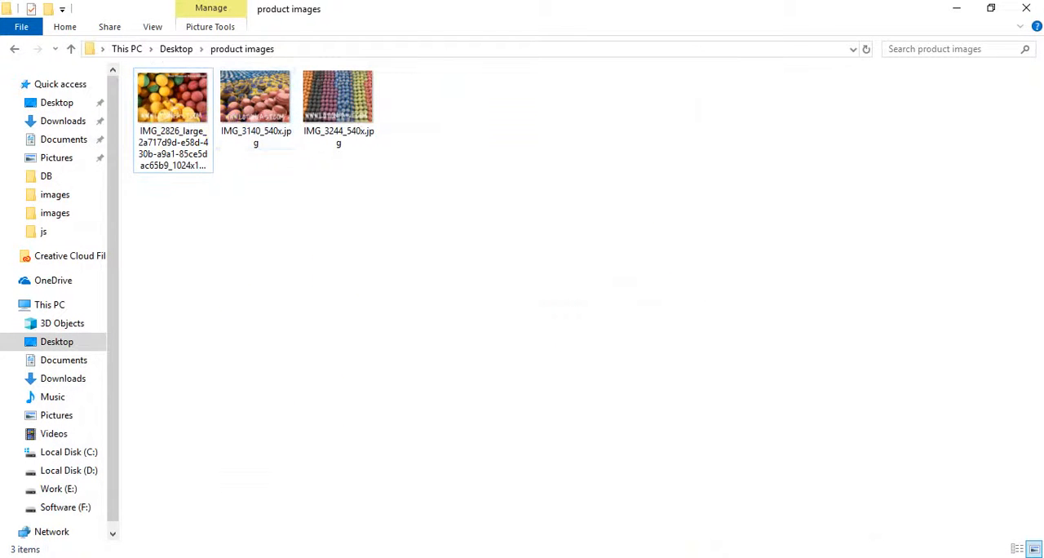
- Switch to Chrome and put the Assortment of 60 bath bombs product on sale, with a price of $123.00 and sale price of $120.00
left_click(600, 554)
left_click(610, 10)
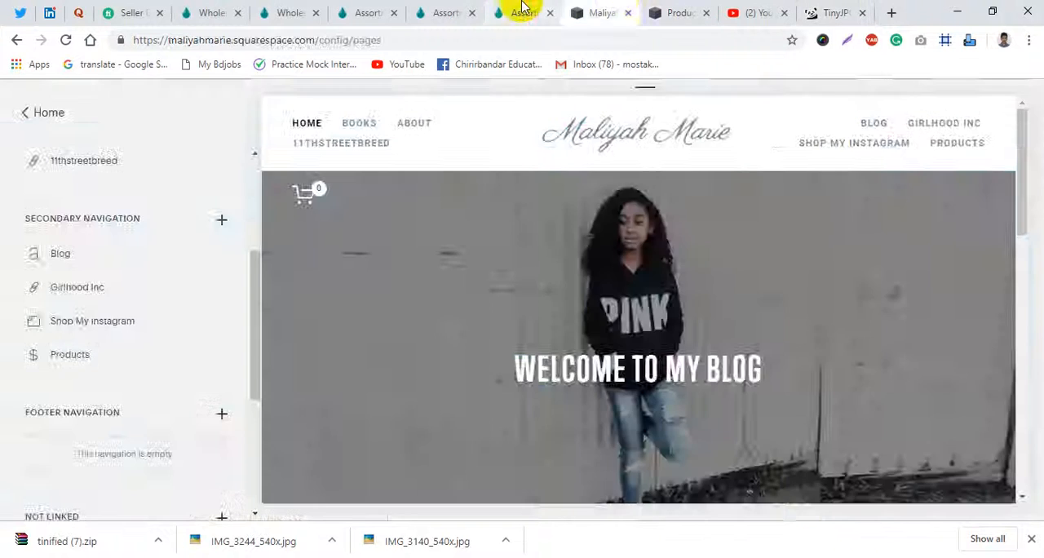
left_click(523, 8)
left_click(655, 7)
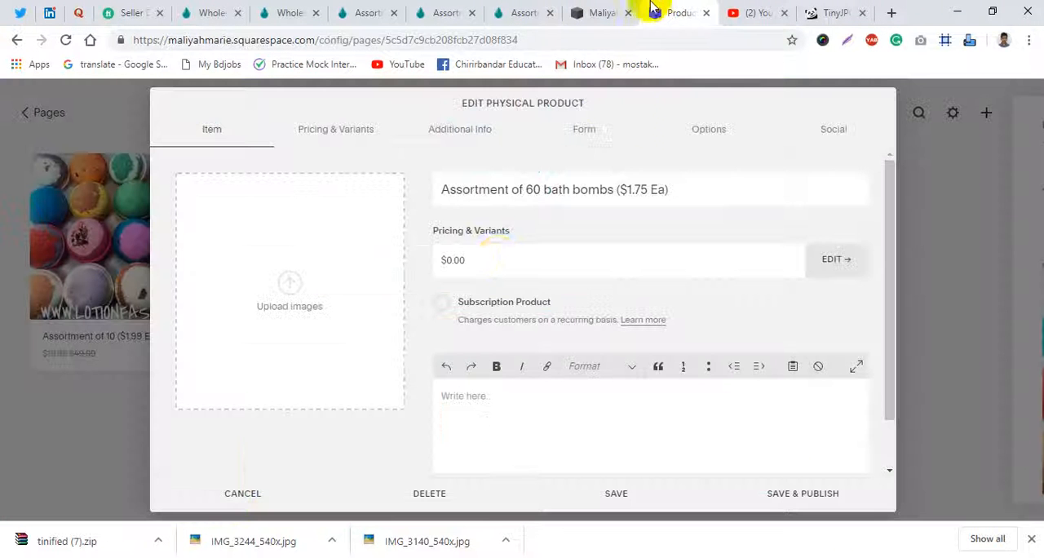
left_click(500, 261)
left_click(350, 266)
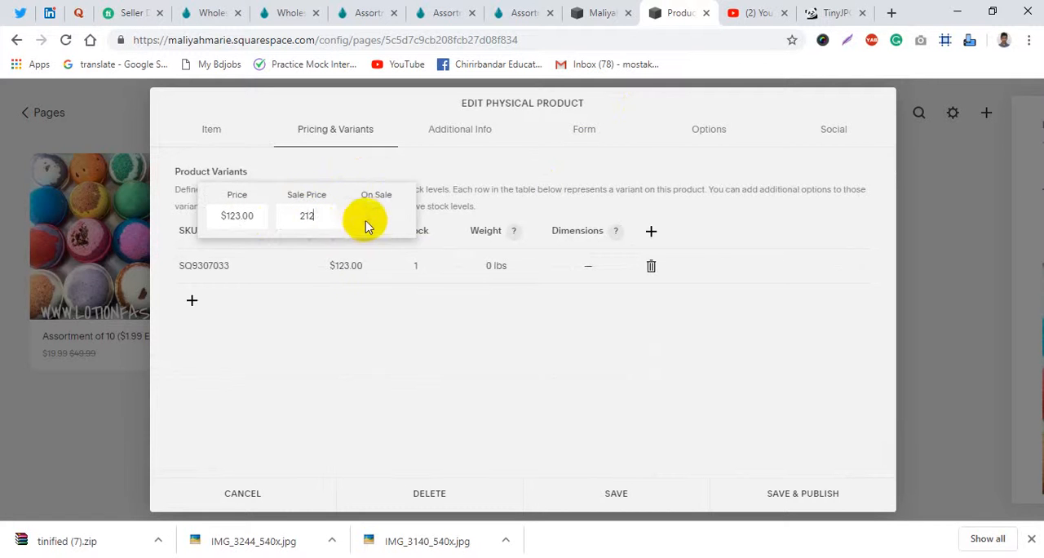
key("BackSpace")
key("BackSpace")
key("BackSpace")
type("10")
key("BackSpace")
type("20")
left_click(376, 216)
- Set the stock quantity of the 60 bath bombs product variant to unlimited
left_click(428, 269)
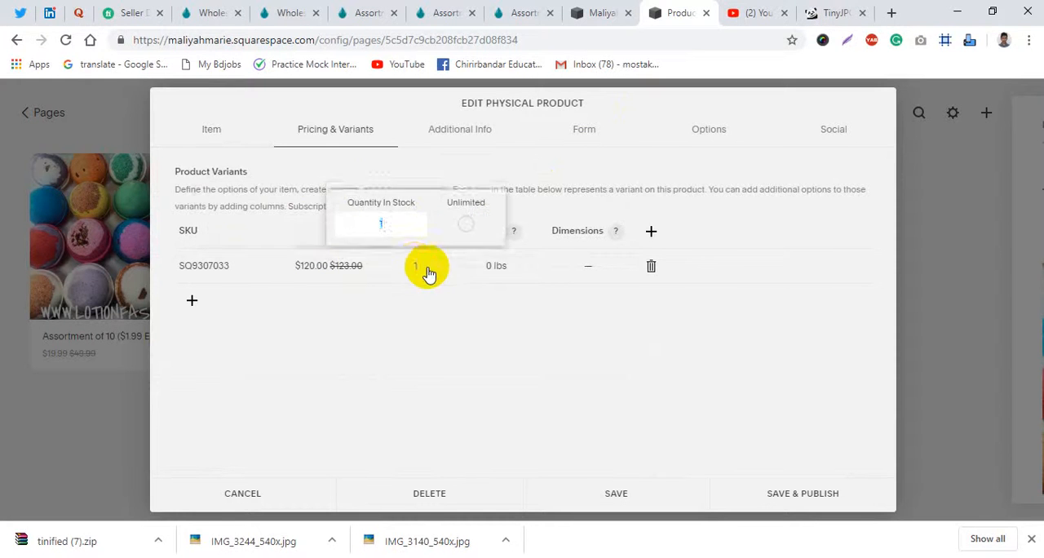
left_click(465, 216)
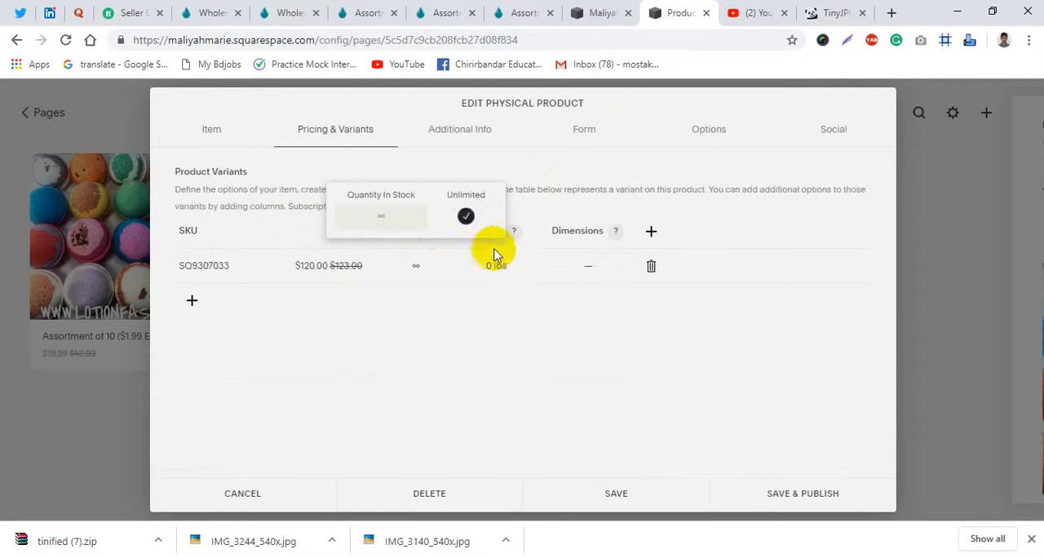
left_click(549, 342)
- Upload the compressed IMG_2826_large photo from the product images folder as the product's image
left_click(233, 129)
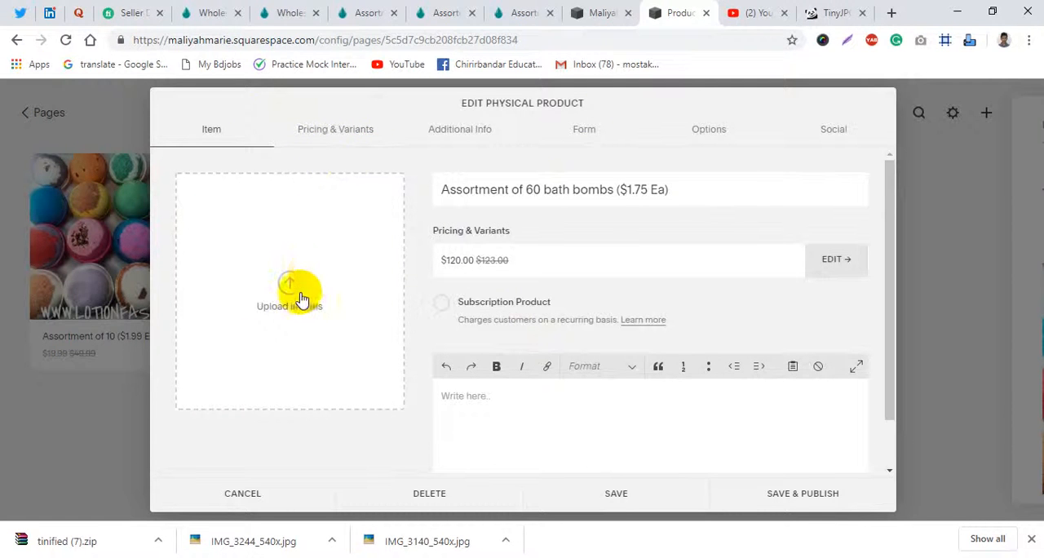
left_click(302, 285)
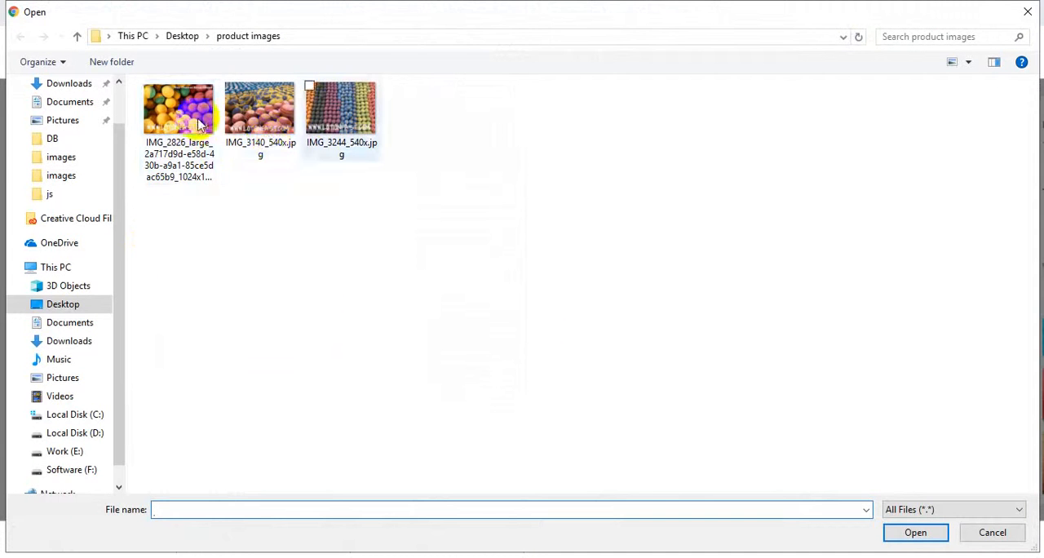
double_click(182, 124)
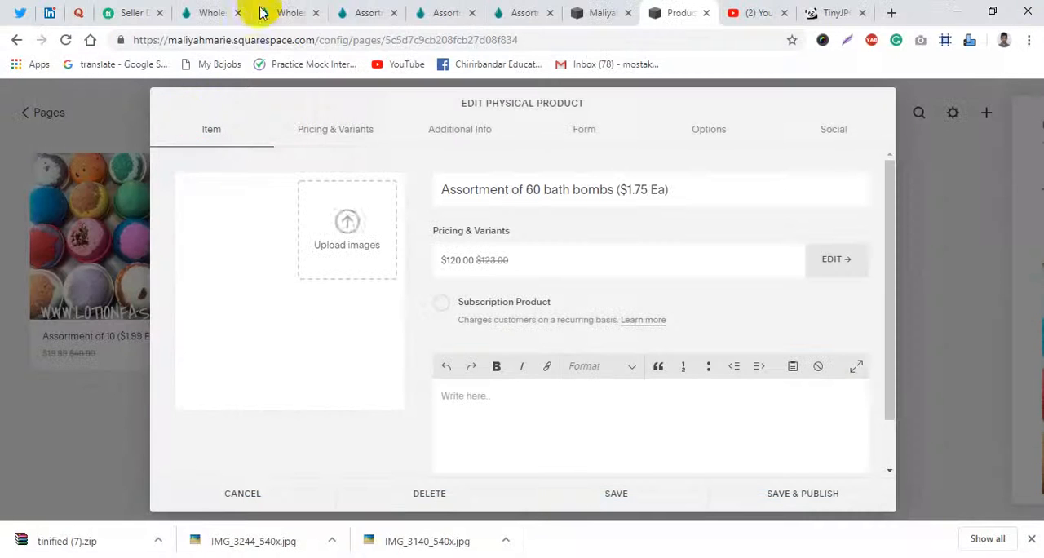
- Copy the full Lotionfast description of the 60 bath bombs assortment, from "YOU CHOOSE" through the ingredients
left_click(314, 11)
left_click(349, 10)
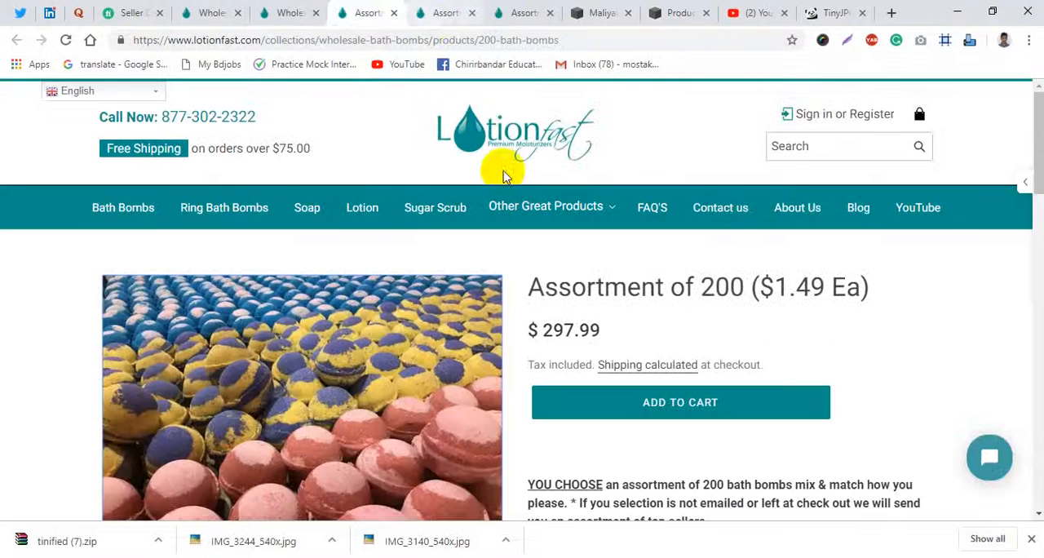
left_click(524, 11)
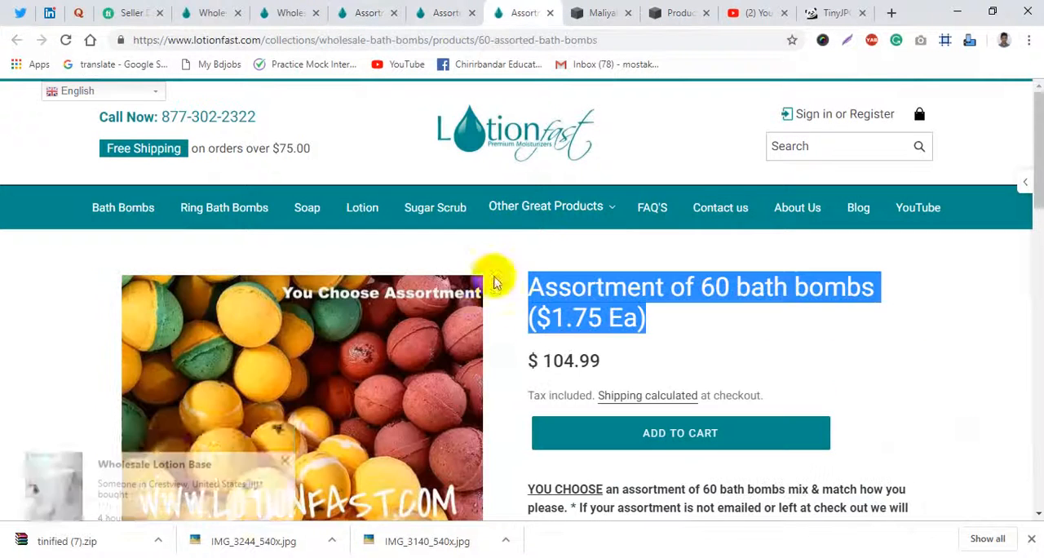
left_click(669, 8)
left_click(522, 8)
scroll(662, 391, "down", 2)
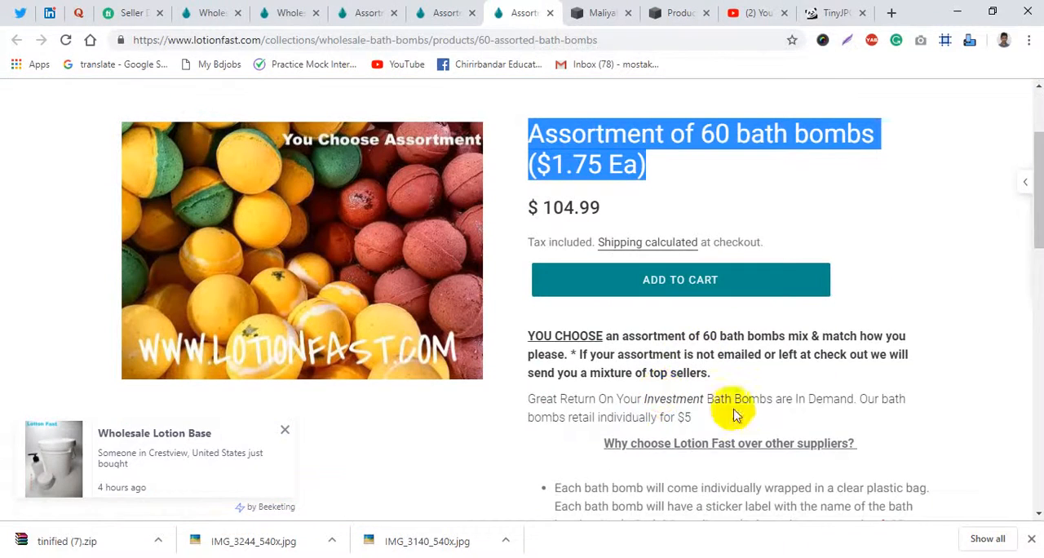
left_click_drag(531, 337, 711, 372)
scroll(722, 415, "down", 7)
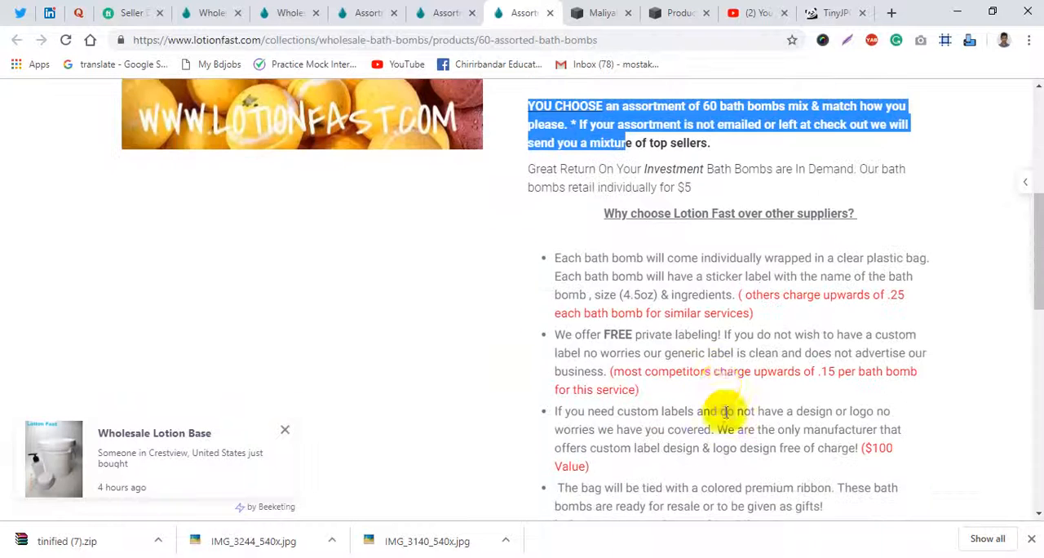
scroll(815, 383, "down", 1)
left_click(945, 367, "shift")
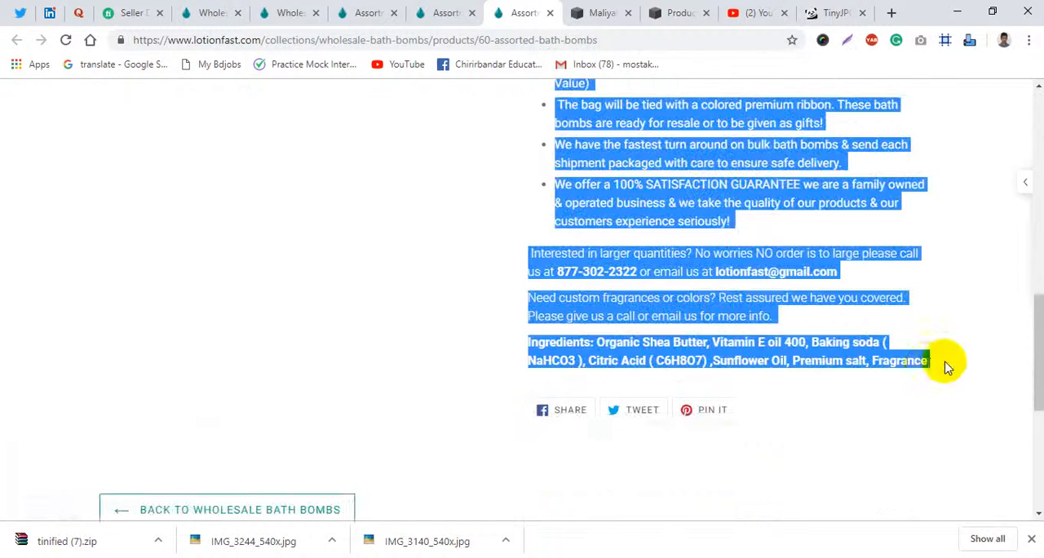
- Paste the copied text as the description of the 60 bath bombs product, then save and publish the product
left_click(664, 12)
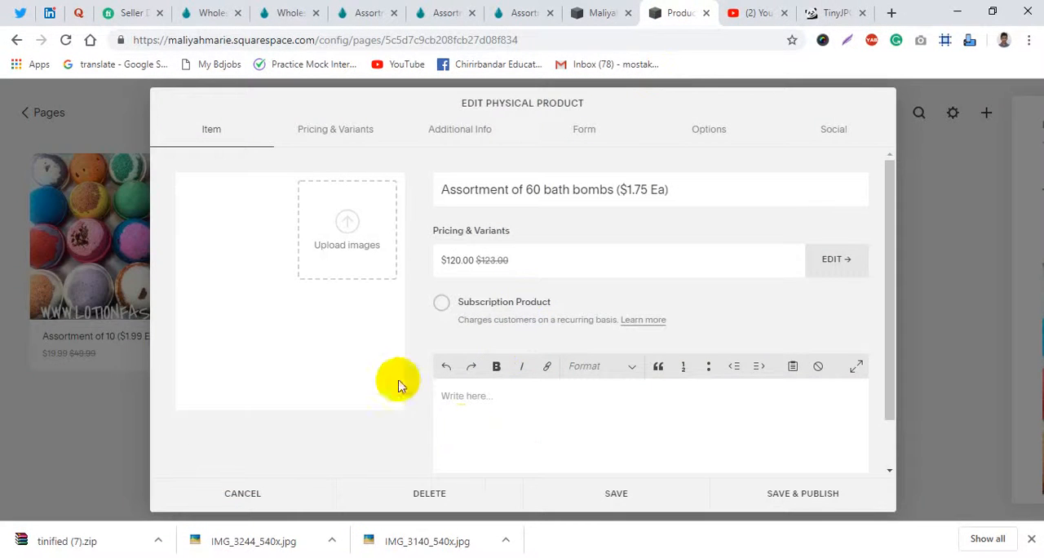
left_click(546, 422)
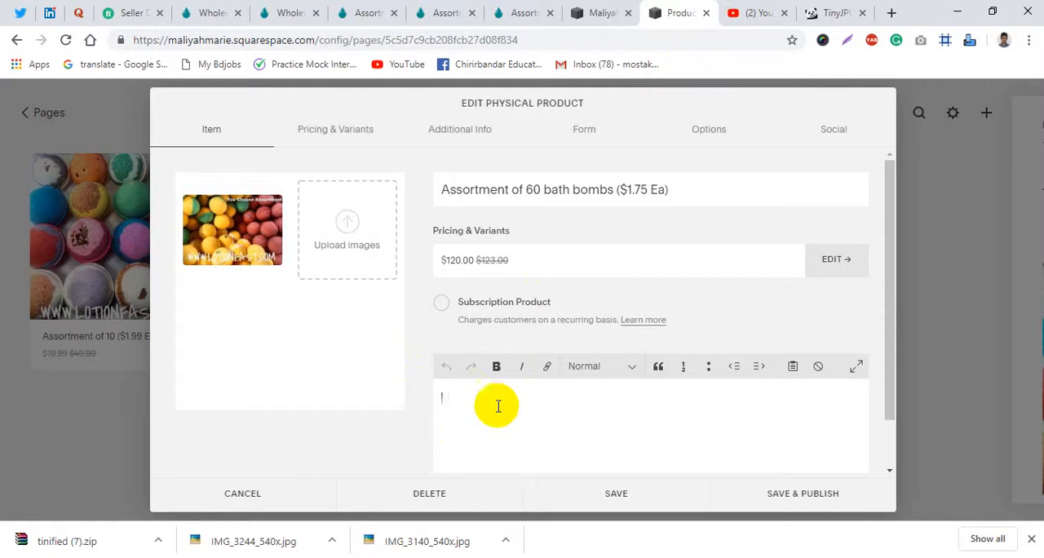
key("ctrl+v")
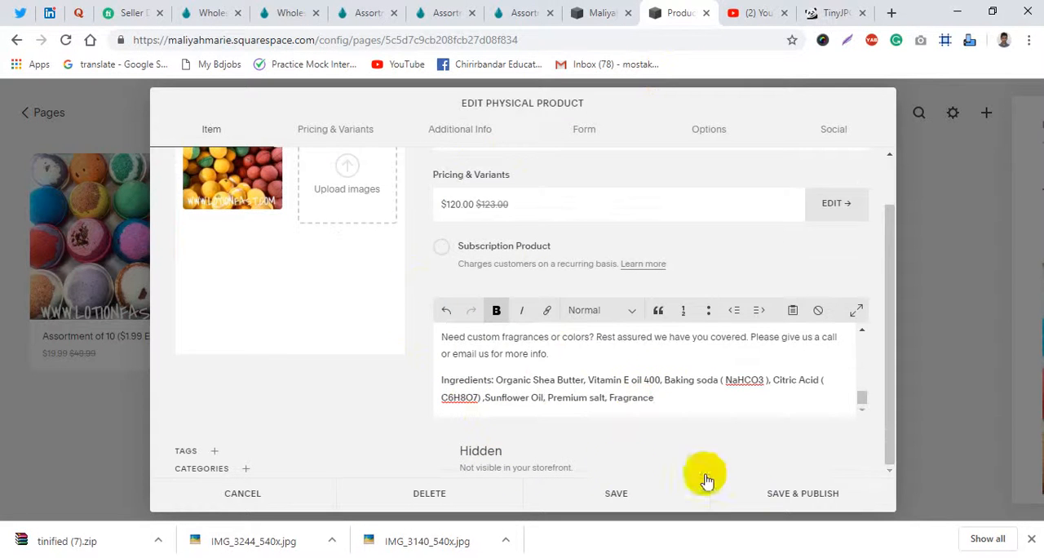
scroll(466, 350, "up", 5)
left_click(788, 493)
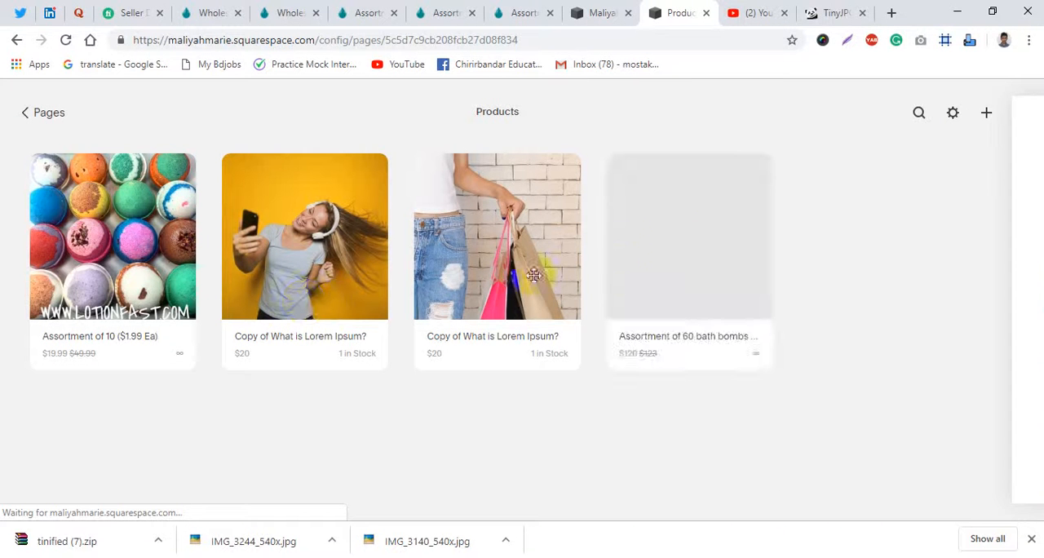
- Return to the site's page list and review the Products page in the full-width preview
left_click(27, 119)
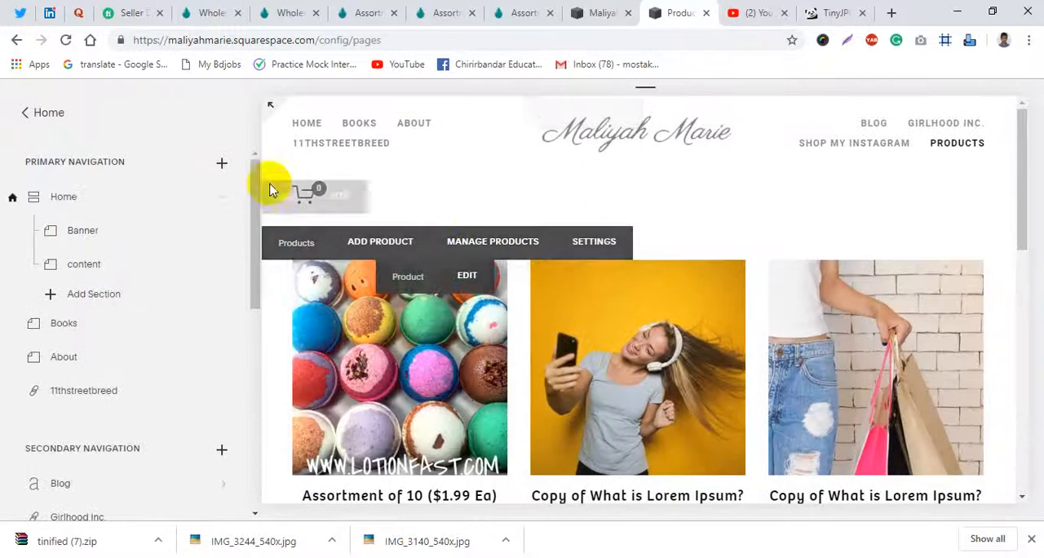
scroll(81, 352, "down", 4)
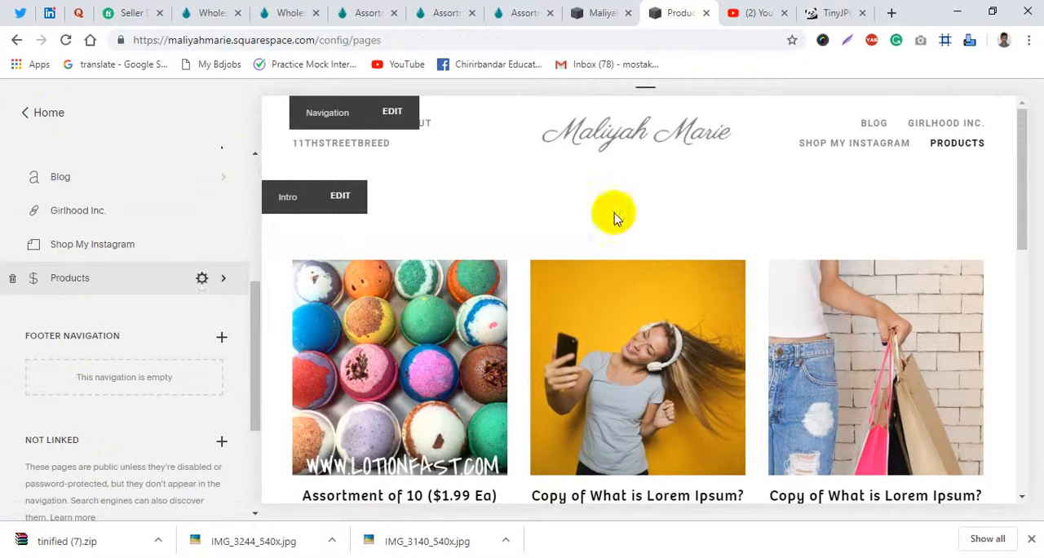
left_click(264, 114)
scroll(431, 385, "down", 5)
scroll(352, 349, "up", 1)
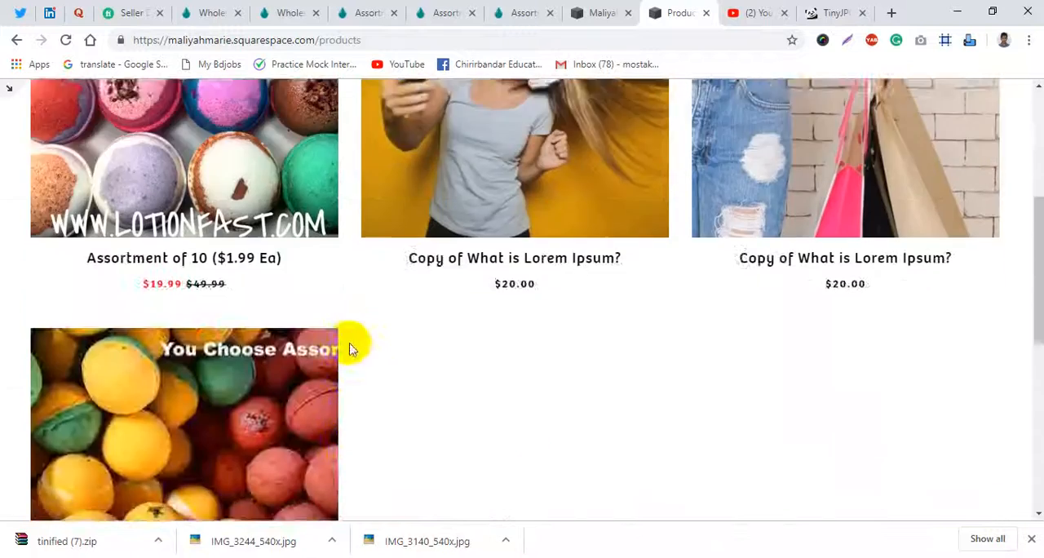
scroll(352, 349, "up", 3)
scroll(184, 302, "down", 2)
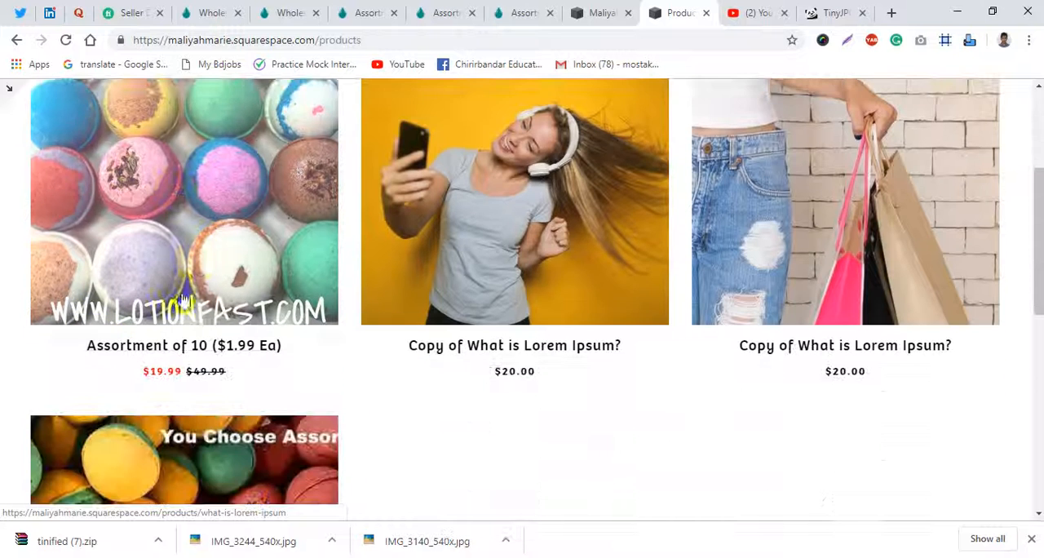
- Open the Assortment of 10 product page, dismiss the browser's downloads bar and look over the page
left_click(198, 264)
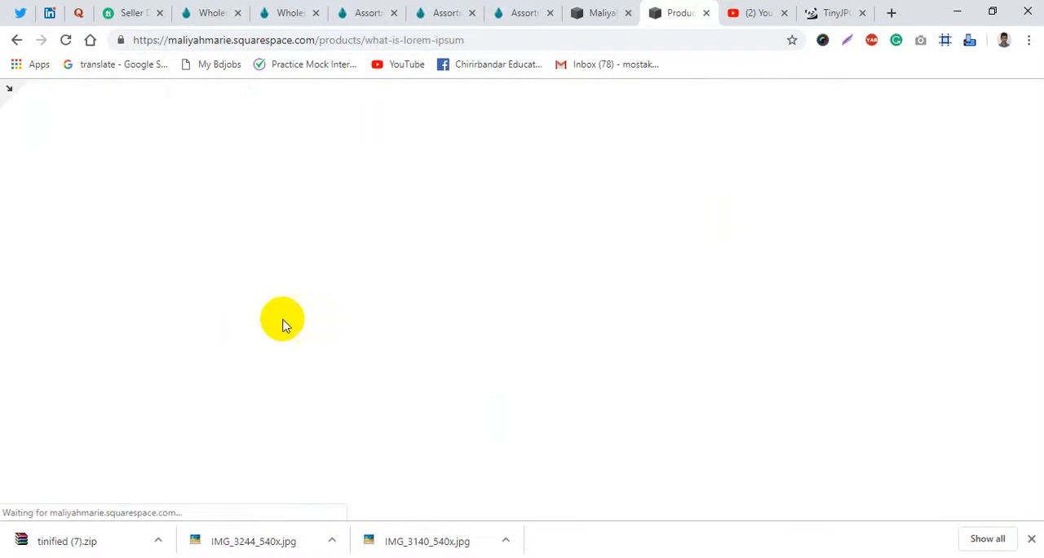
left_click(1033, 540)
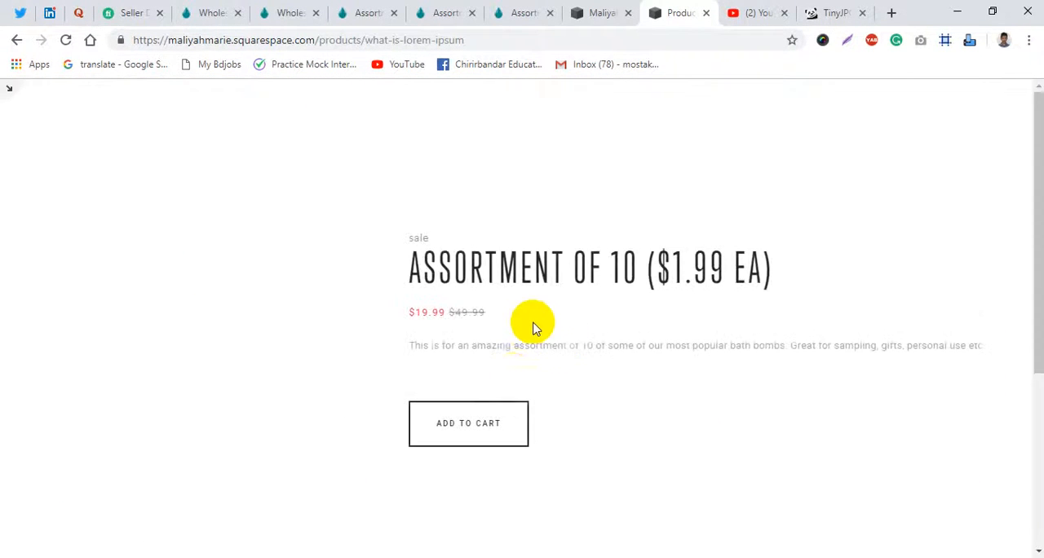
scroll(547, 383, "down", 3)
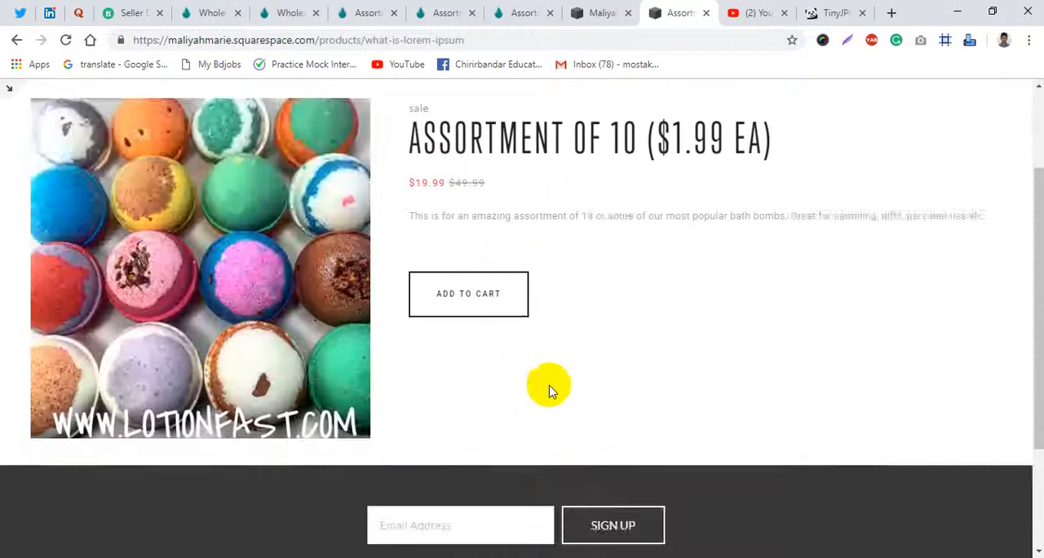
scroll(549, 391, "up", 3)
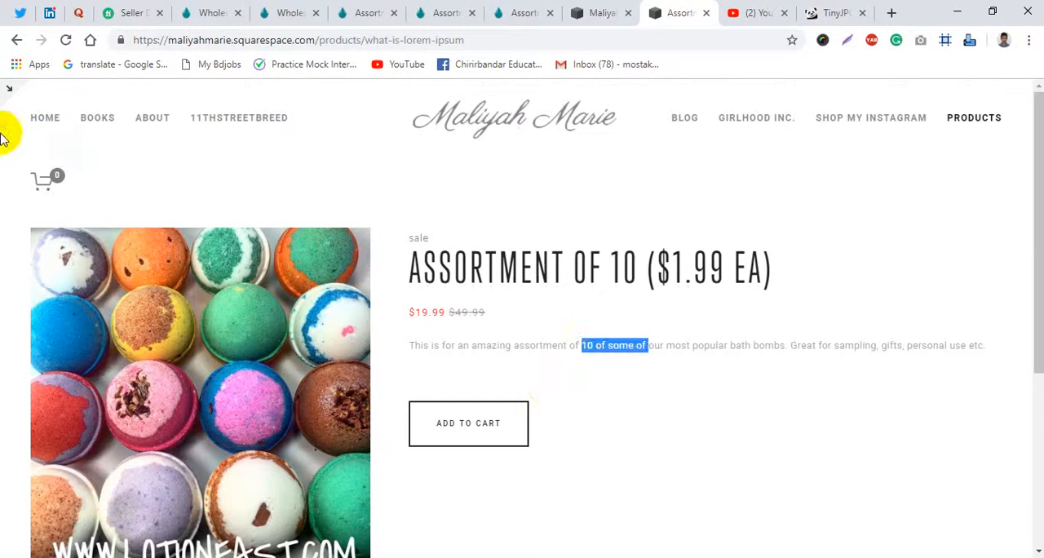
- Leave the full-width preview, return to the Products page and open the Assortment of 60 bath bombs product page
left_click(7, 93)
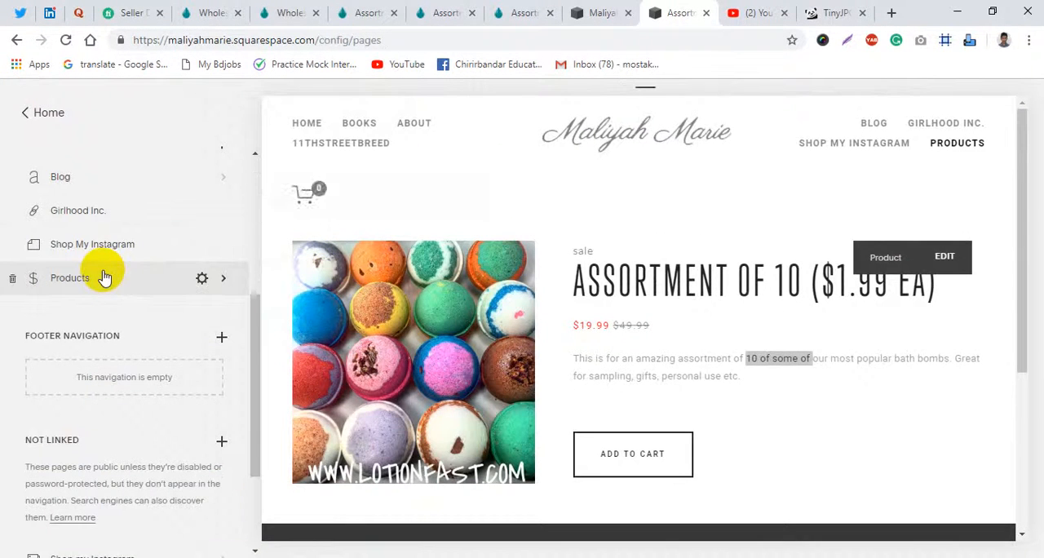
left_click(954, 143)
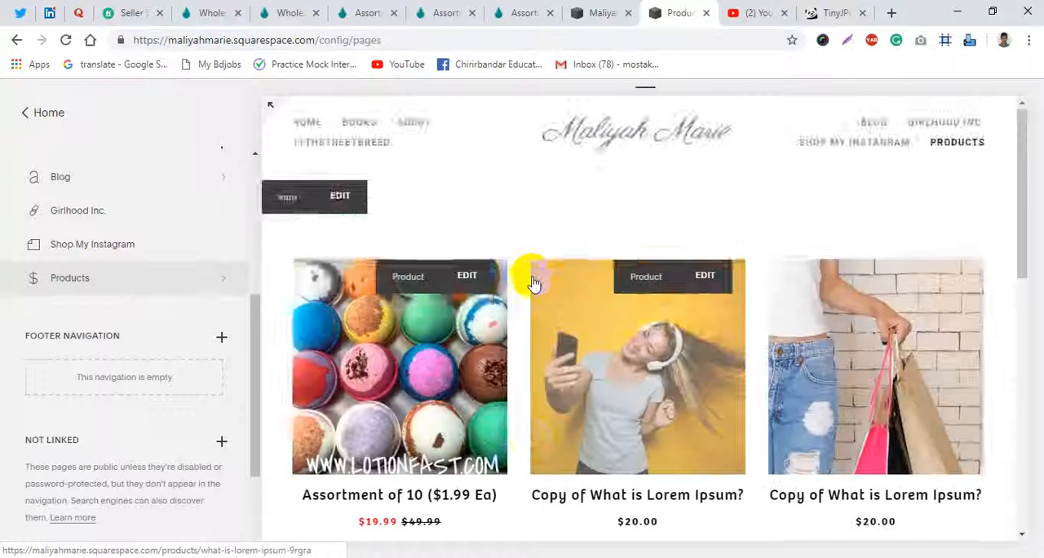
scroll(532, 282, "down", 4)
left_click(425, 381)
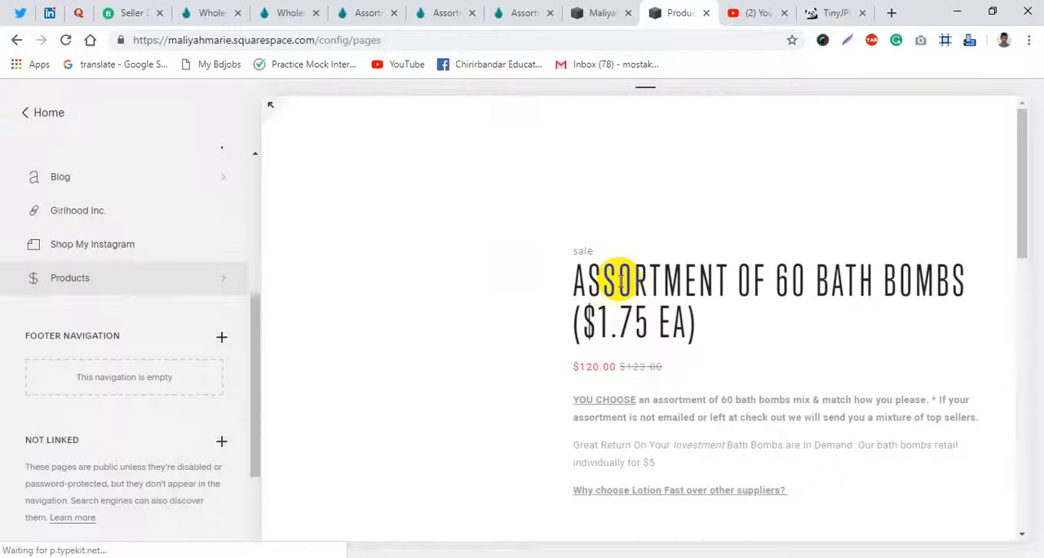
- Look over the published Assortment of 60 bath bombs page from the product title down to the footer
scroll(612, 280, "down", 2)
scroll(601, 350, "down", 10)
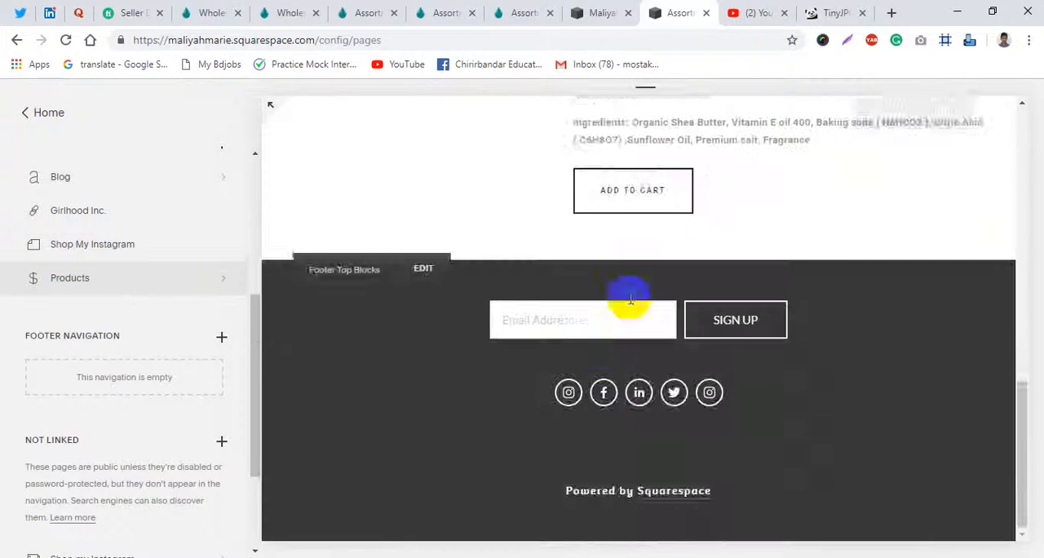
scroll(601, 275, "up", 15)
left_click(596, 11)
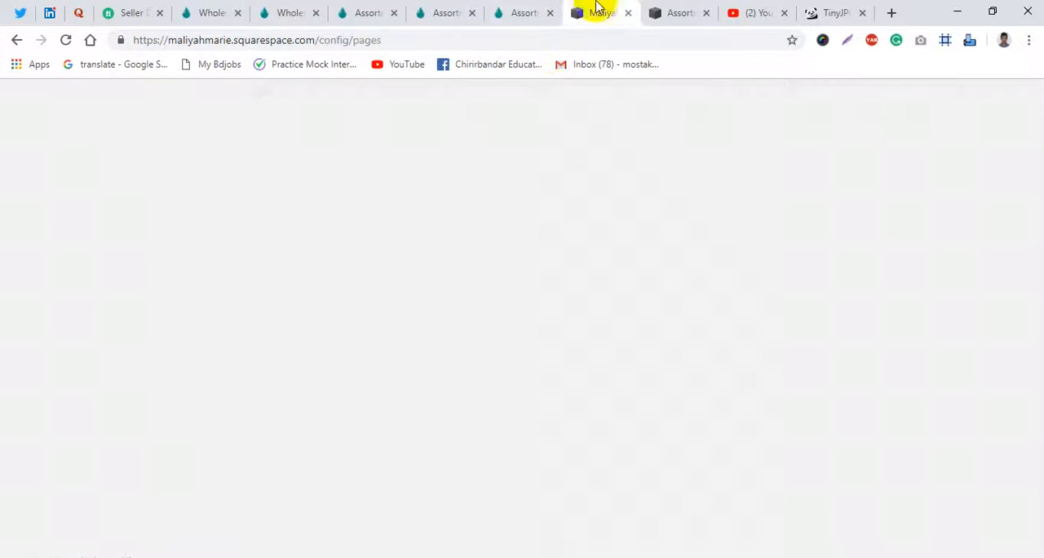
left_click(670, 10)
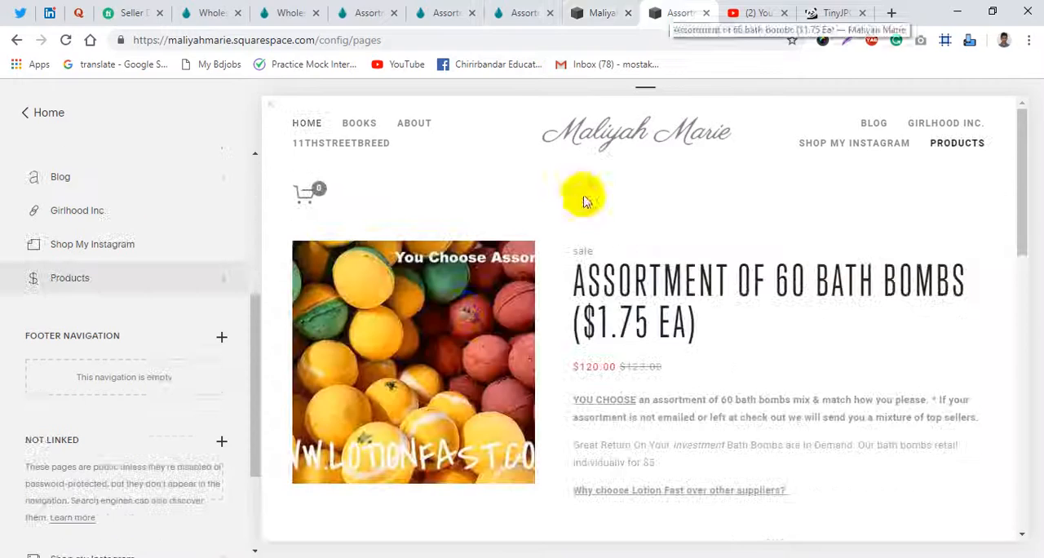
scroll(606, 327, "down", 8)
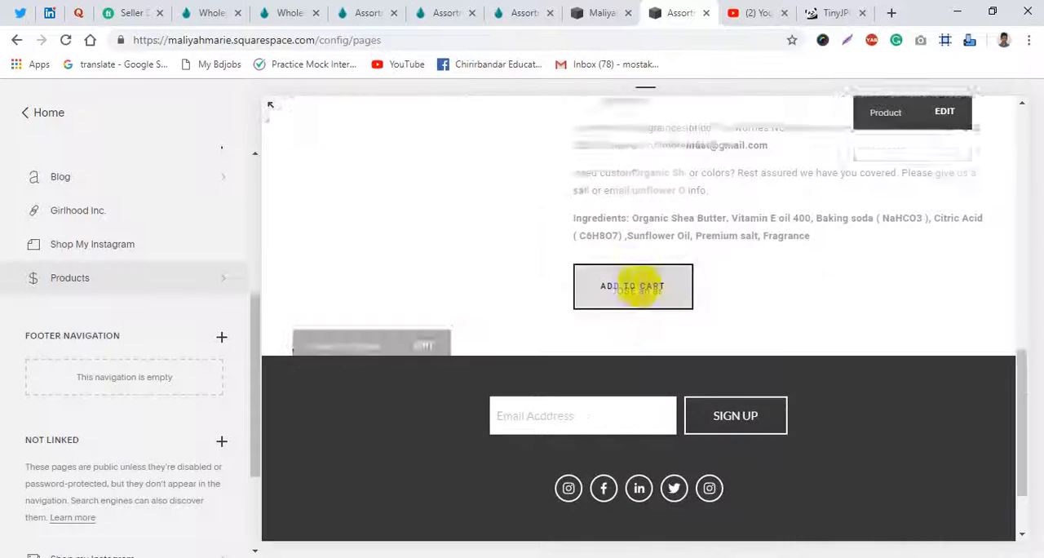
scroll(601, 285, "up", 12)
left_click(604, 11)
left_click(670, 11)
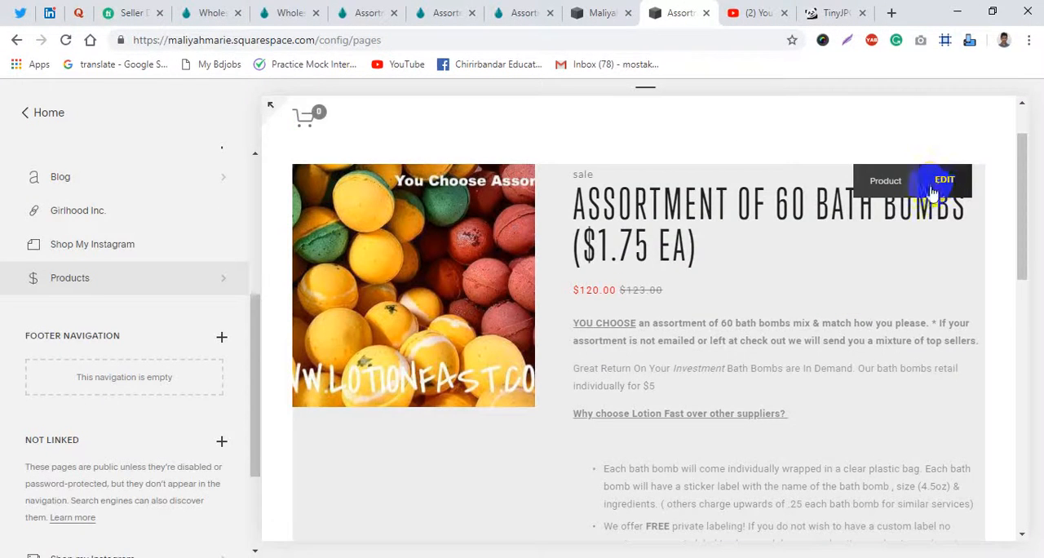
- Paste the copied description into the additional info of the 60 bath bombs product and save the product
left_click(938, 183)
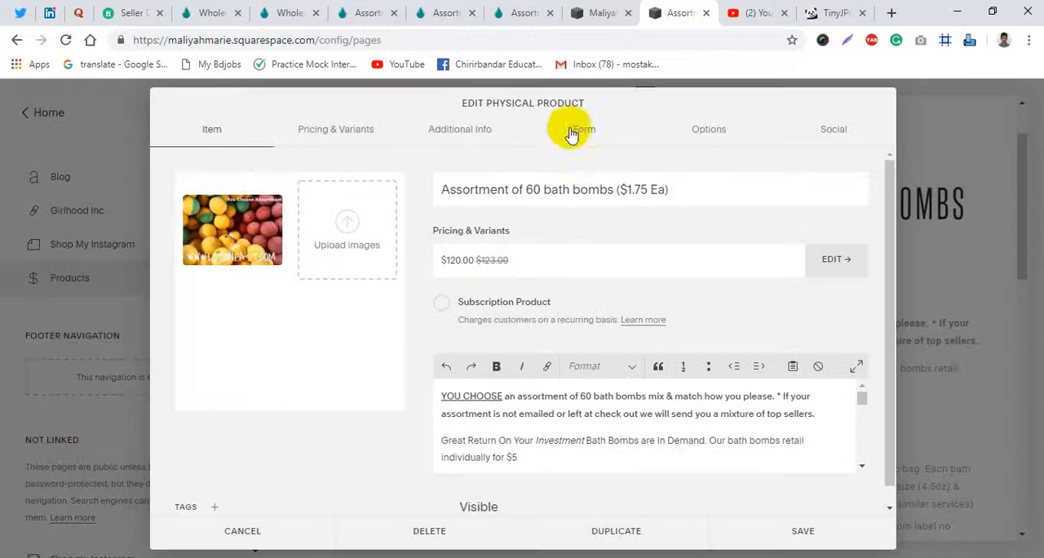
left_click(488, 139)
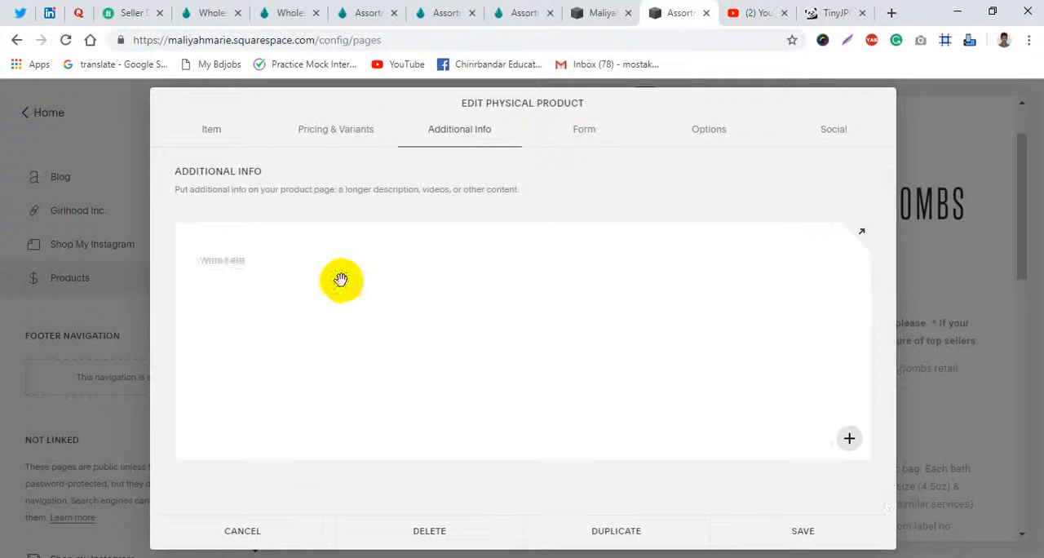
left_click(250, 269)
key("ctrl+v")
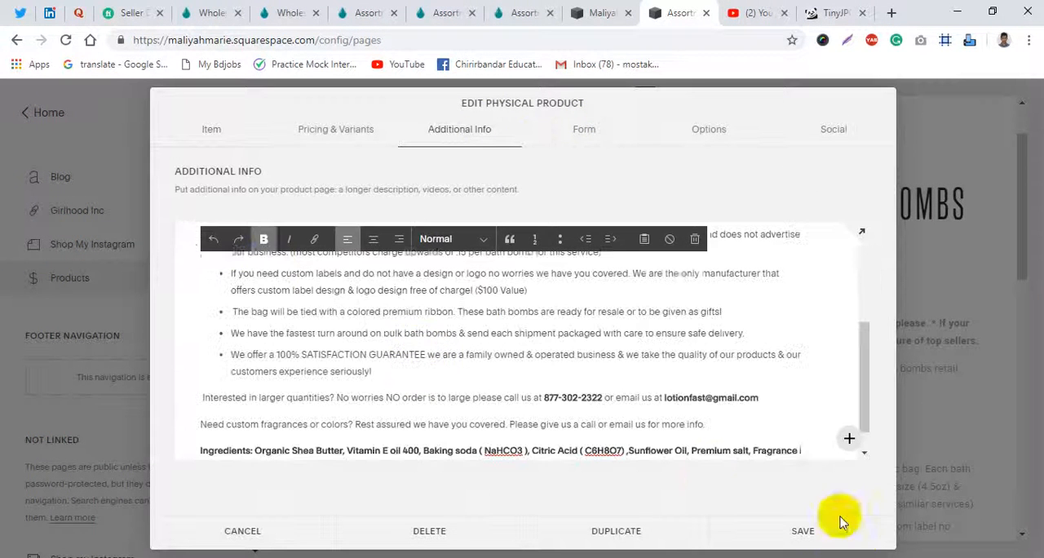
left_click(808, 531)
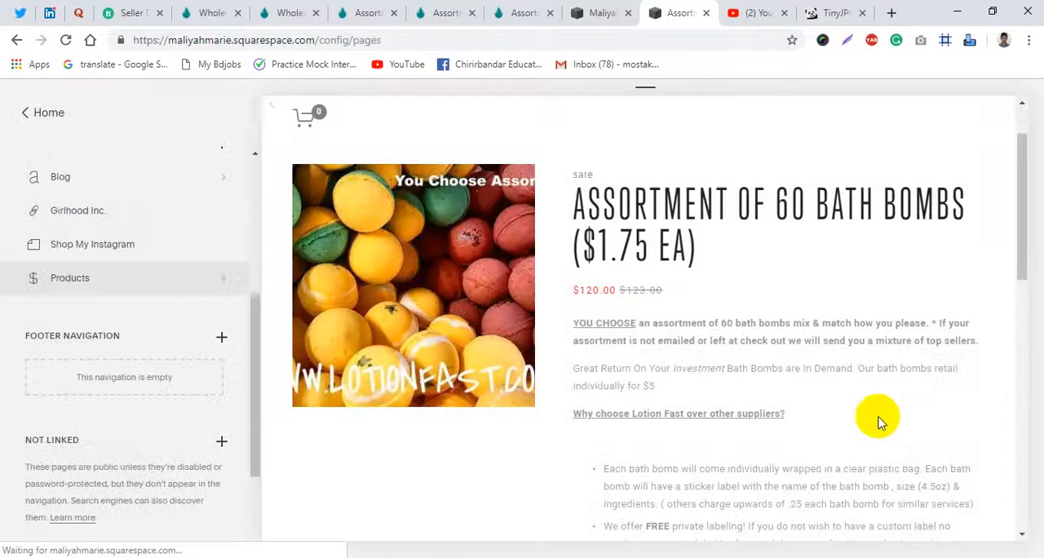
- Check the product page, then clear the main item description of the 60 bath bombs product and save it
scroll(779, 424, "down", 5)
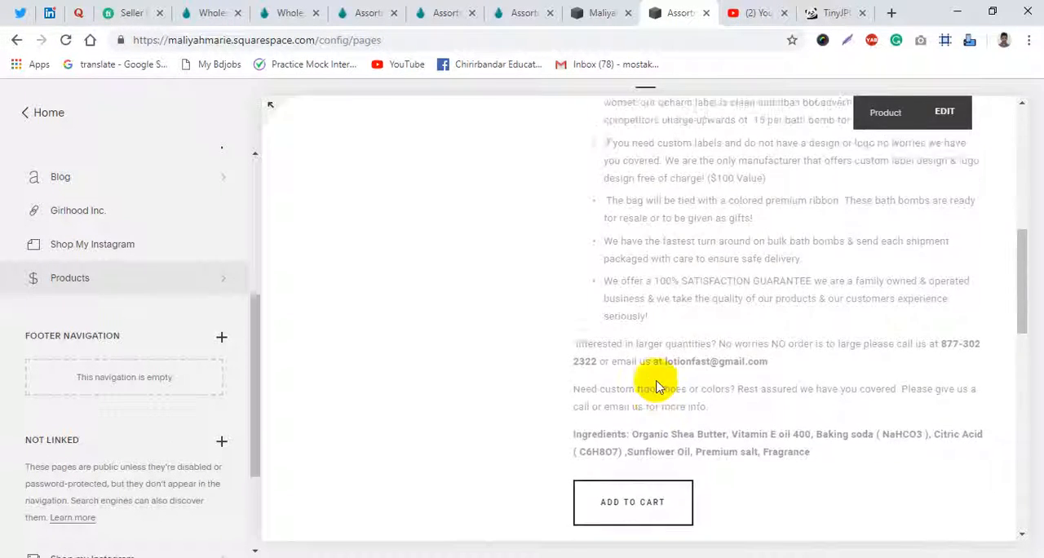
left_click(939, 259)
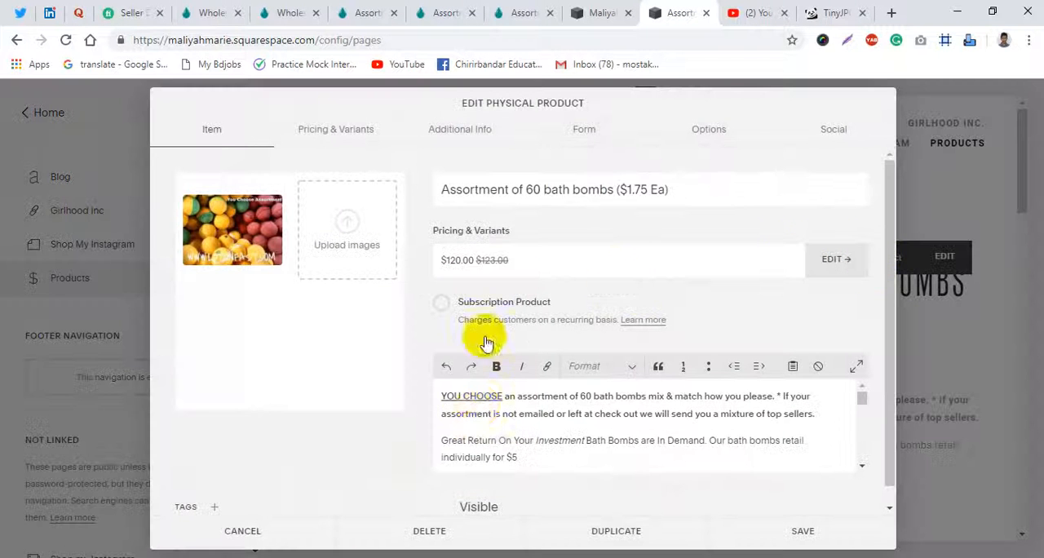
key("ctrl+a")
key("BackSpace")
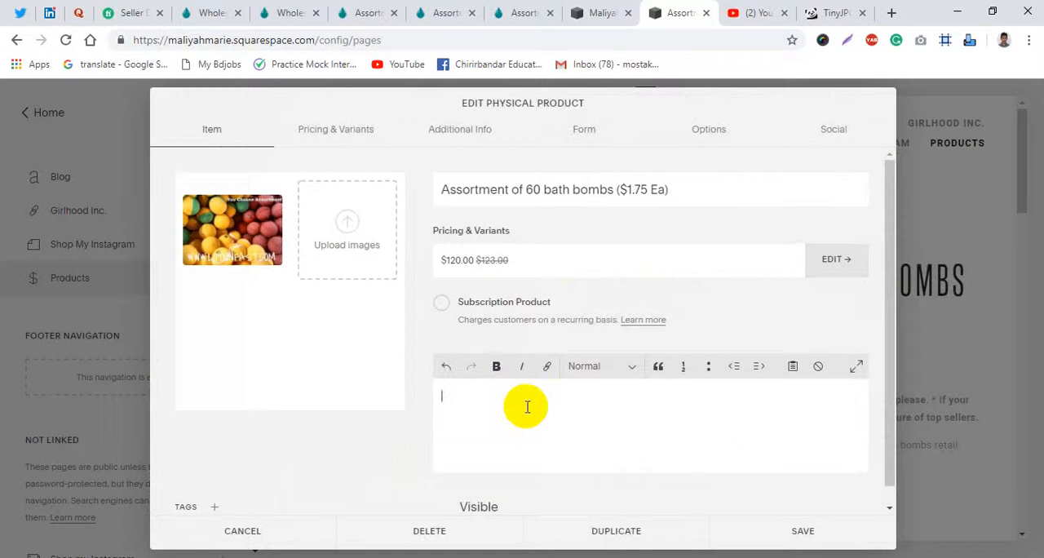
left_click(804, 530)
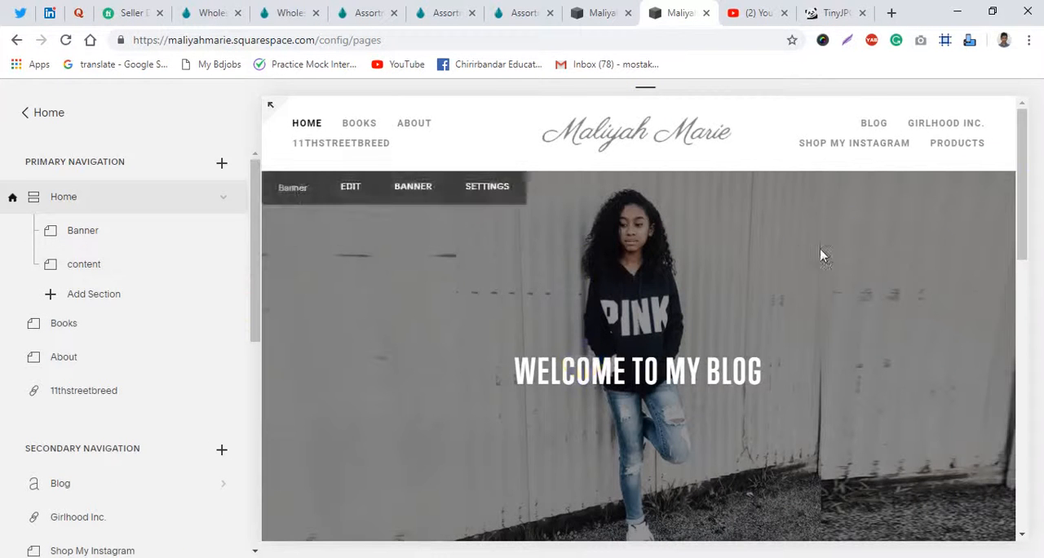
- Return to the site's main menu, open the Books page in the full-width preview and go back to the editor
left_click(27, 121)
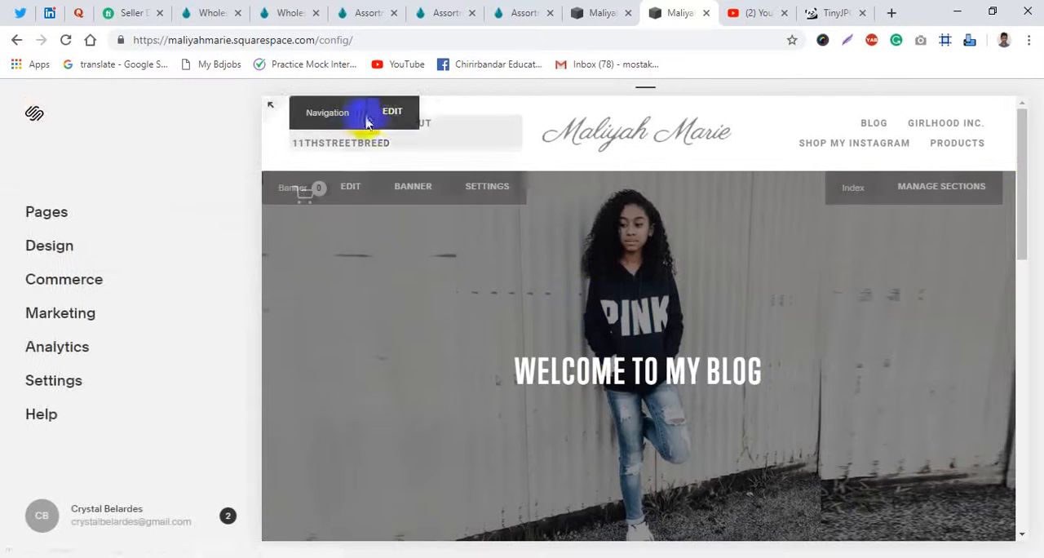
key("Escape")
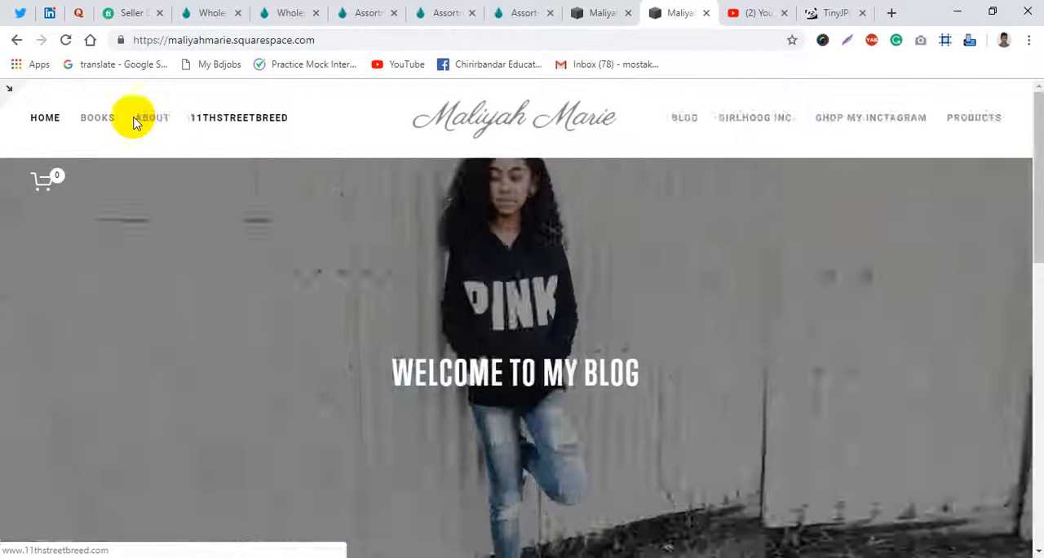
left_click(95, 119)
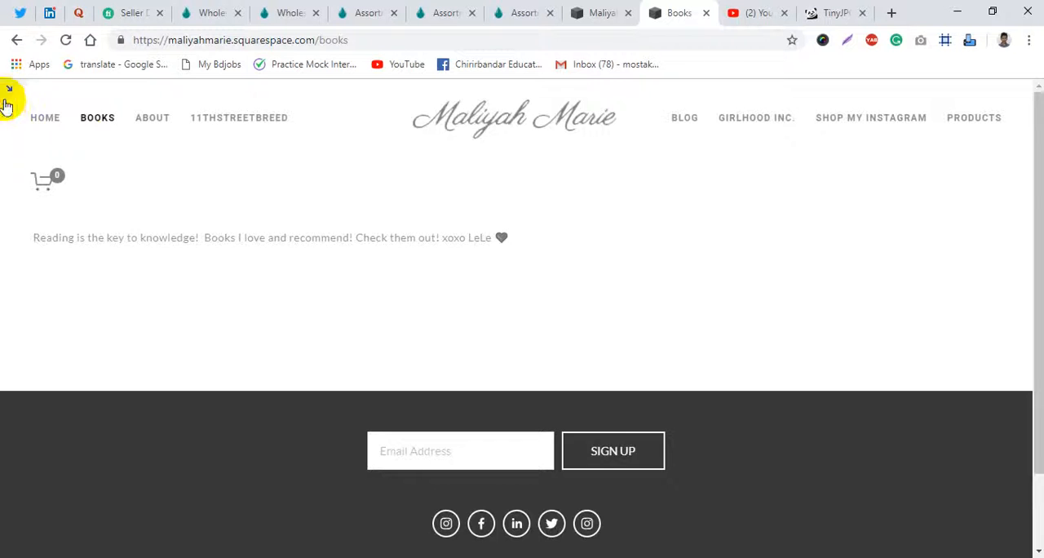
left_click(7, 99)
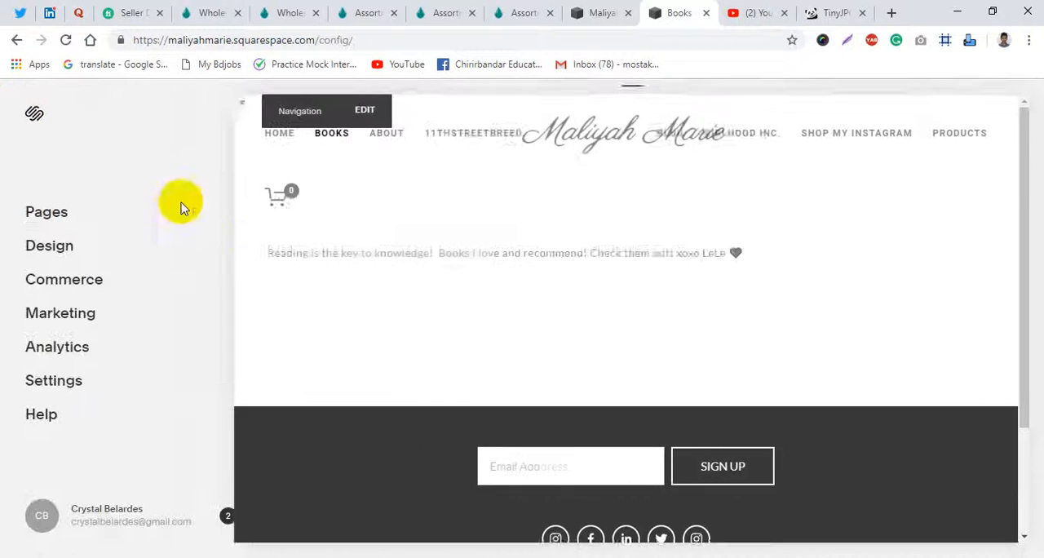
- Start editing the Books page content, add an image block beneath the spacers and dismiss the upload file dialog
left_click(405, 226)
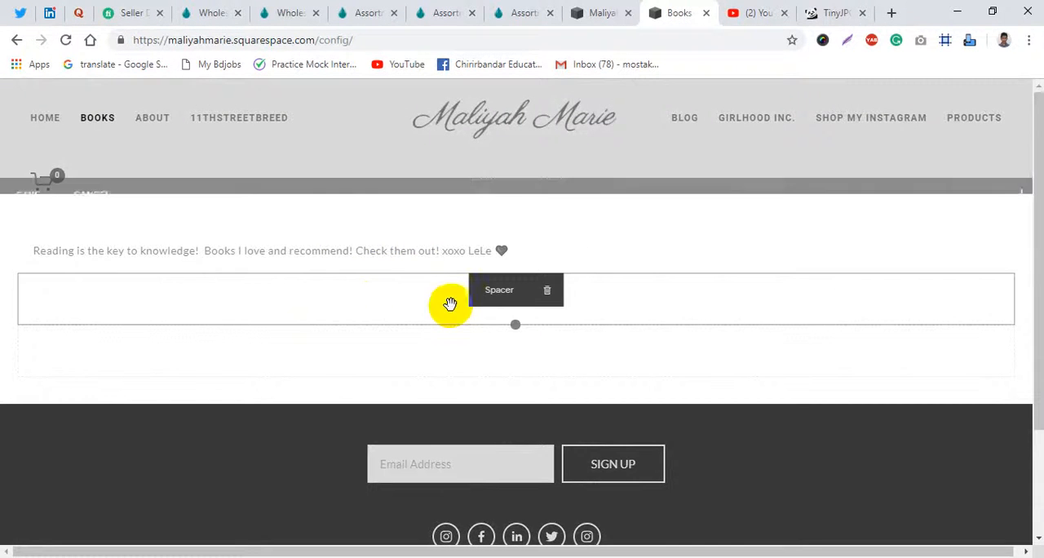
left_click_drag(451, 303, 478, 350)
left_click(1018, 177)
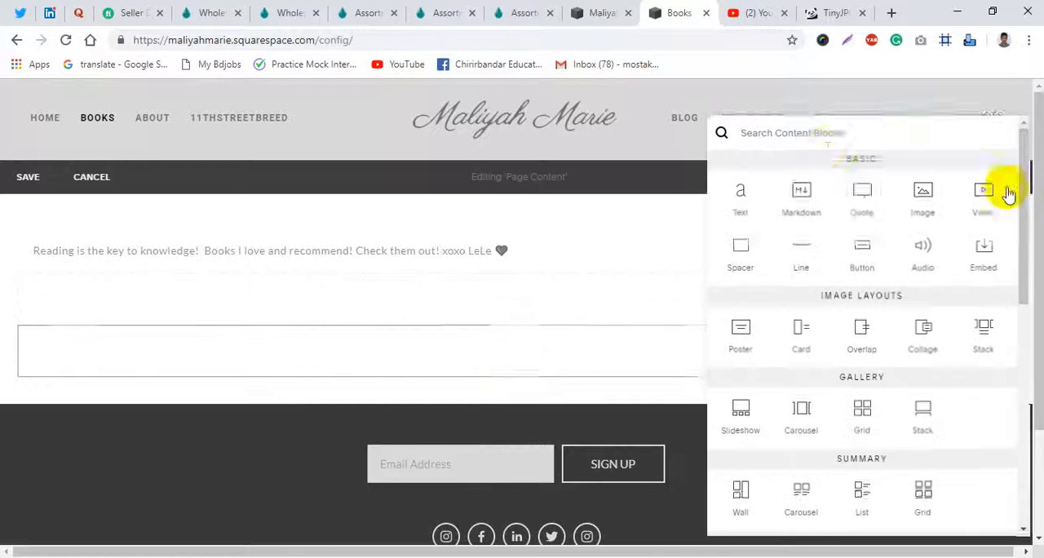
left_click_drag(928, 200, 415, 390)
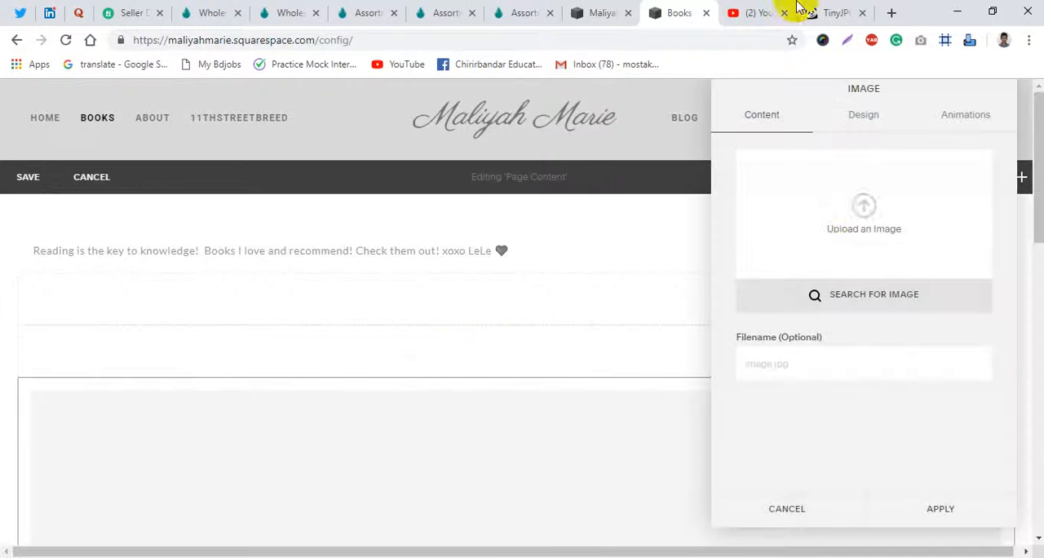
left_click(852, 244)
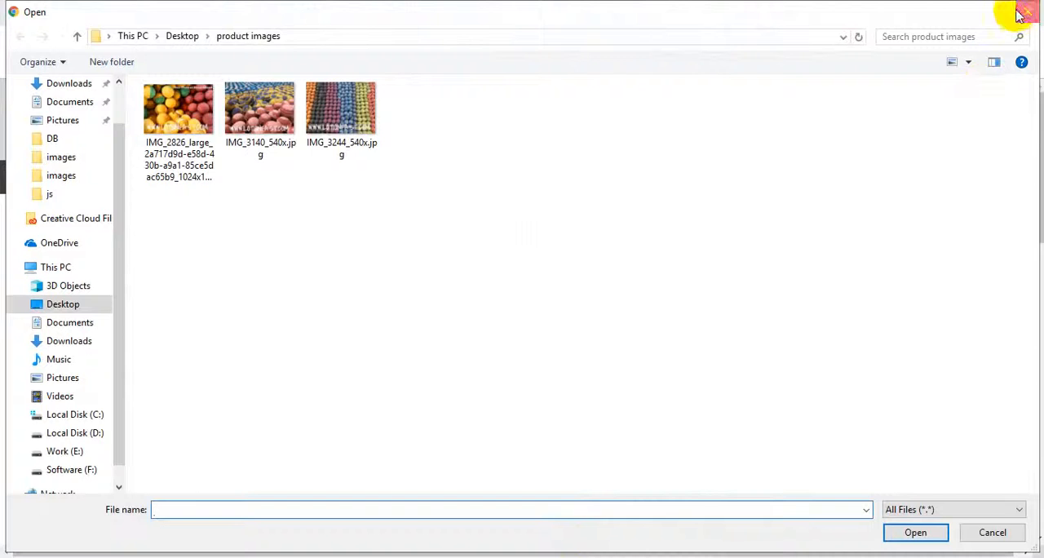
left_click(1019, 13)
- Search Google Images for "book picture sample" in a new browser tab
left_click(895, 13)
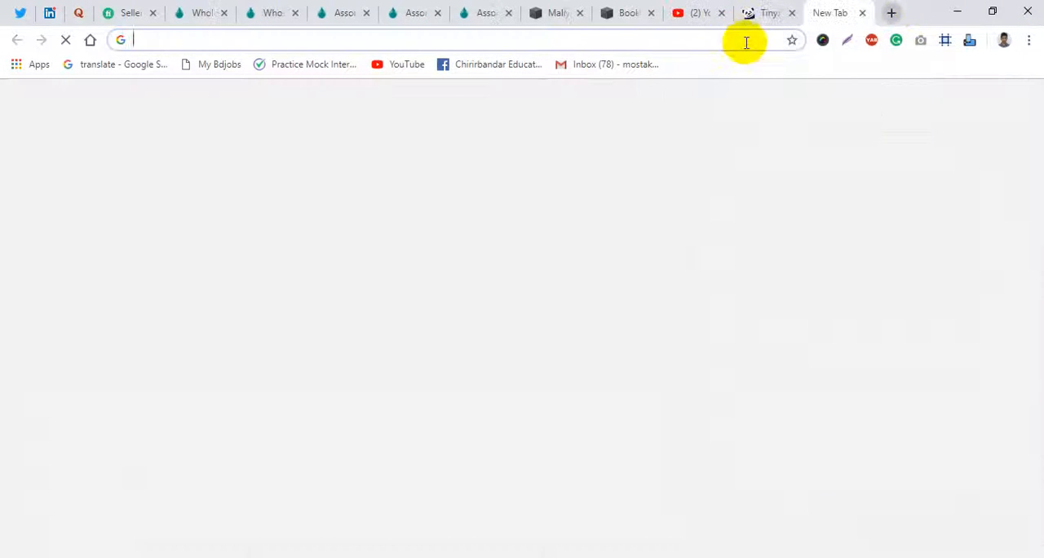
type("book p")
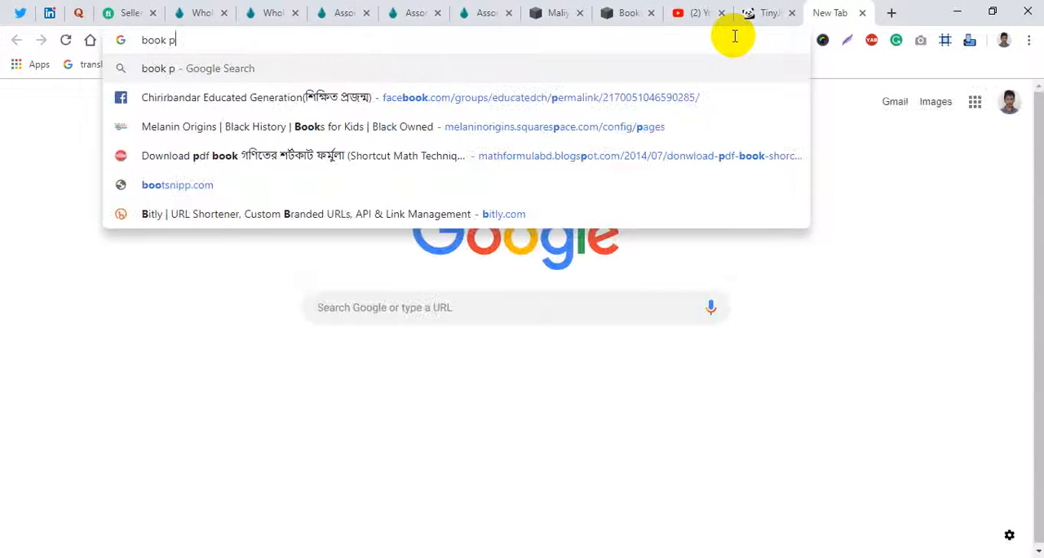
type("ic")
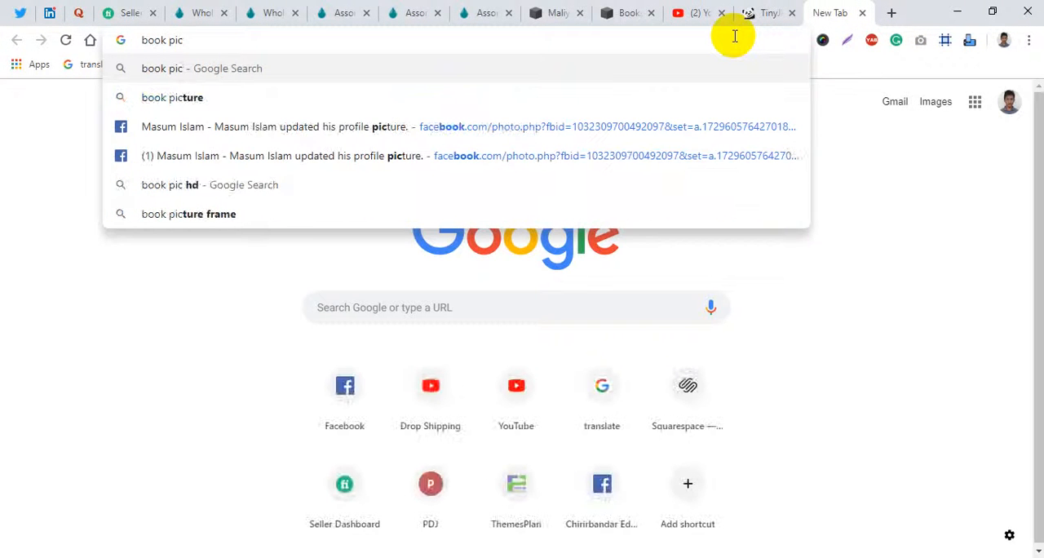
type("tture sa")
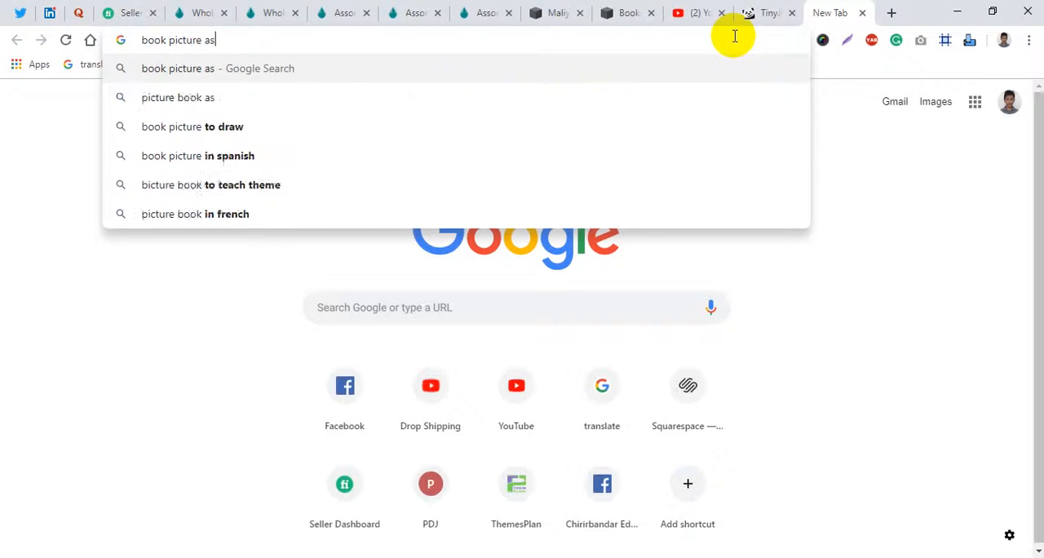
type("mple")
key("Return")
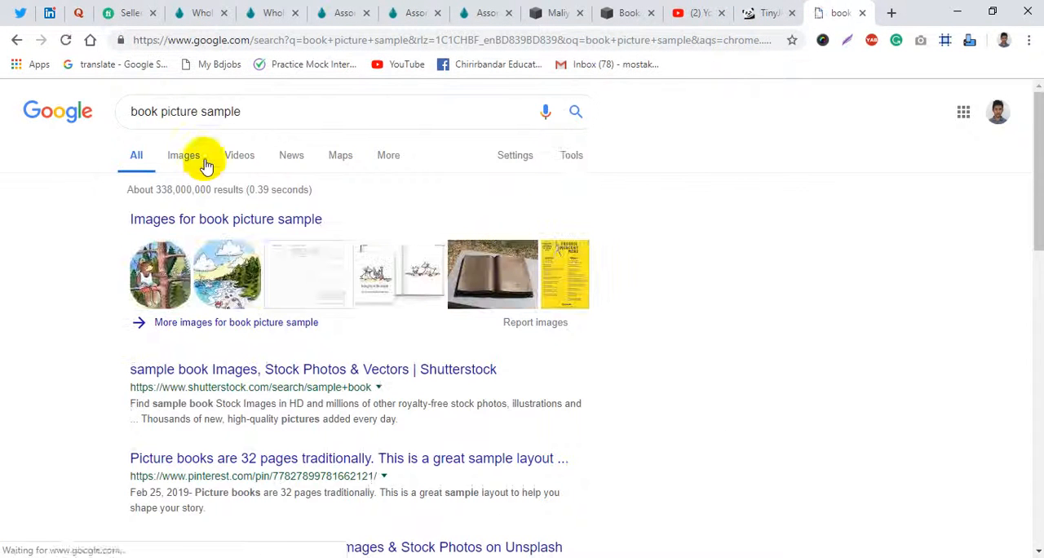
left_click(186, 162)
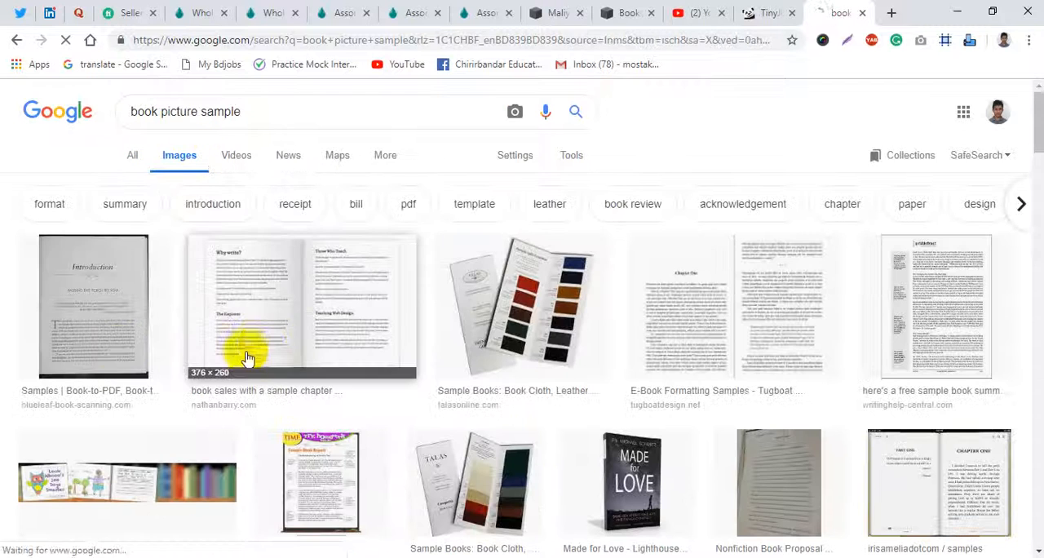
- Open the "Made for Love" book image in its own tab, save it as download.jpg in the product images folder and close that tab
scroll(532, 353, "down", 1)
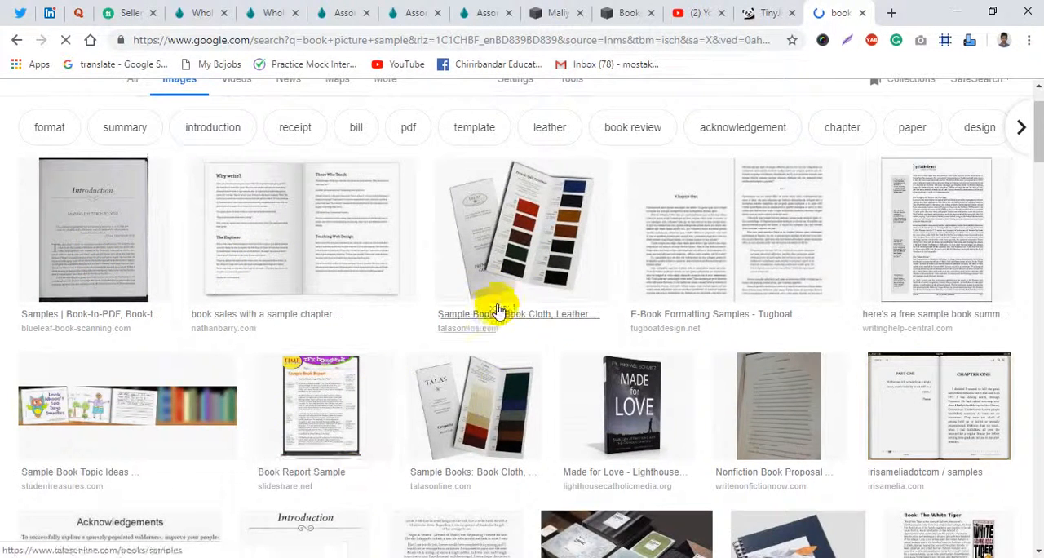
left_click(633, 415)
right_click(363, 371)
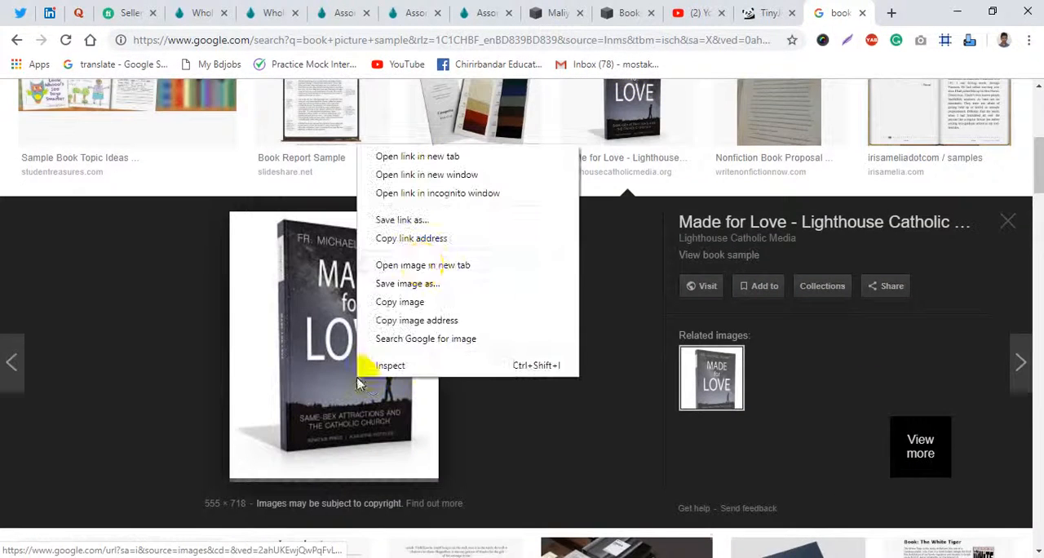
left_click(704, 142)
left_click(851, 10)
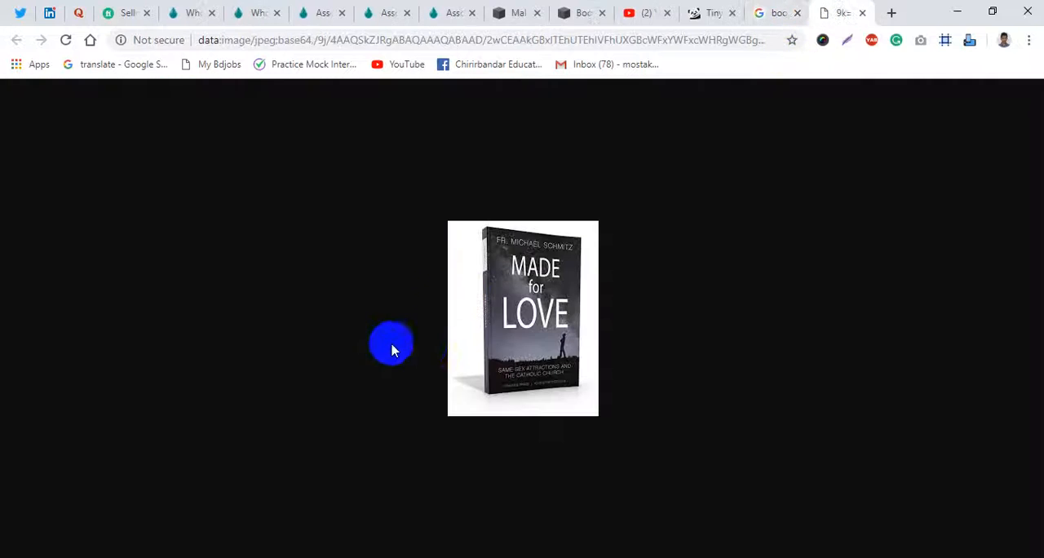
key("ctrl+s")
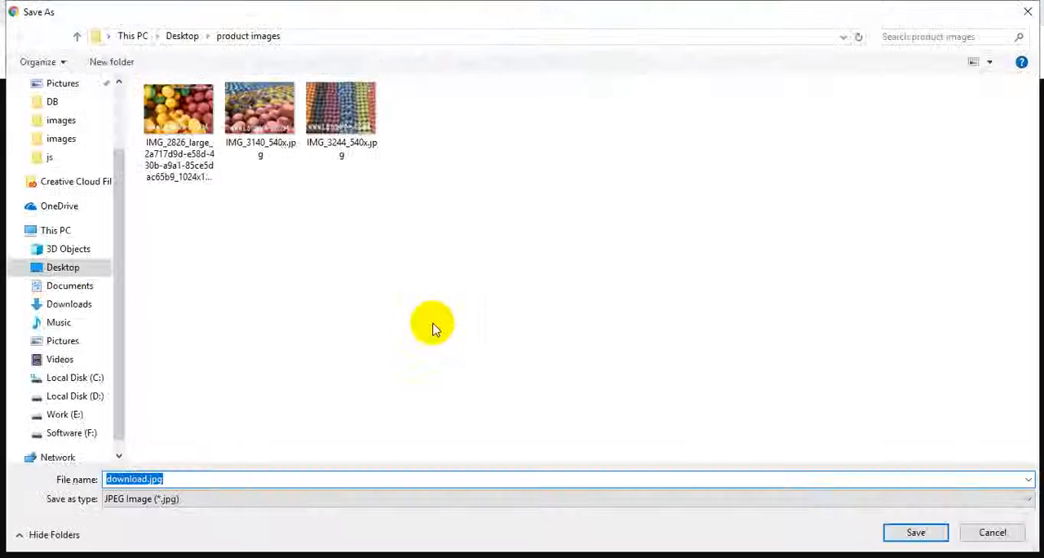
key("Return")
key("ctrl+w")
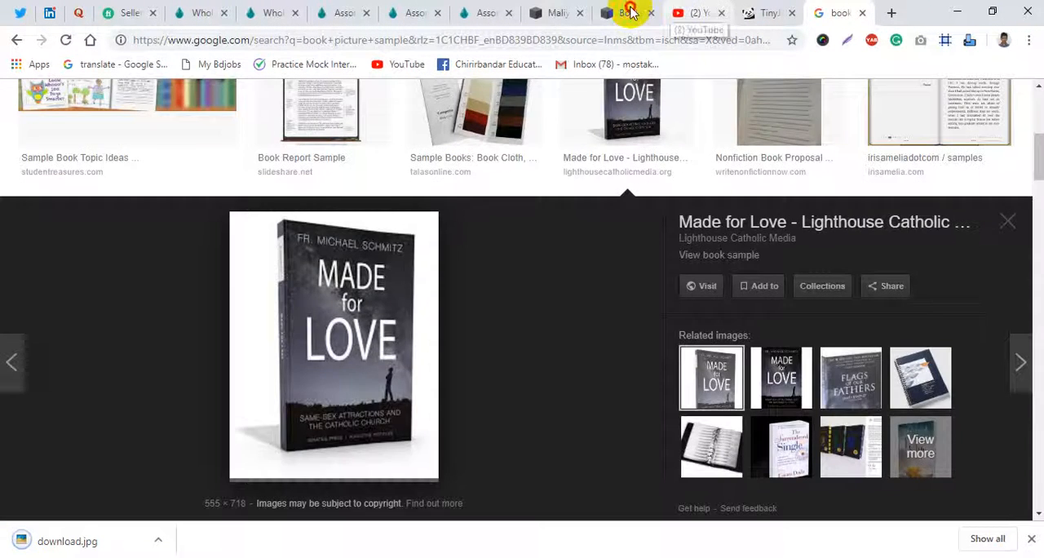
- Upload the saved book image to the Books page's image block, apply it and dismiss the browser's downloads bar
left_click(627, 12)
left_click(866, 200)
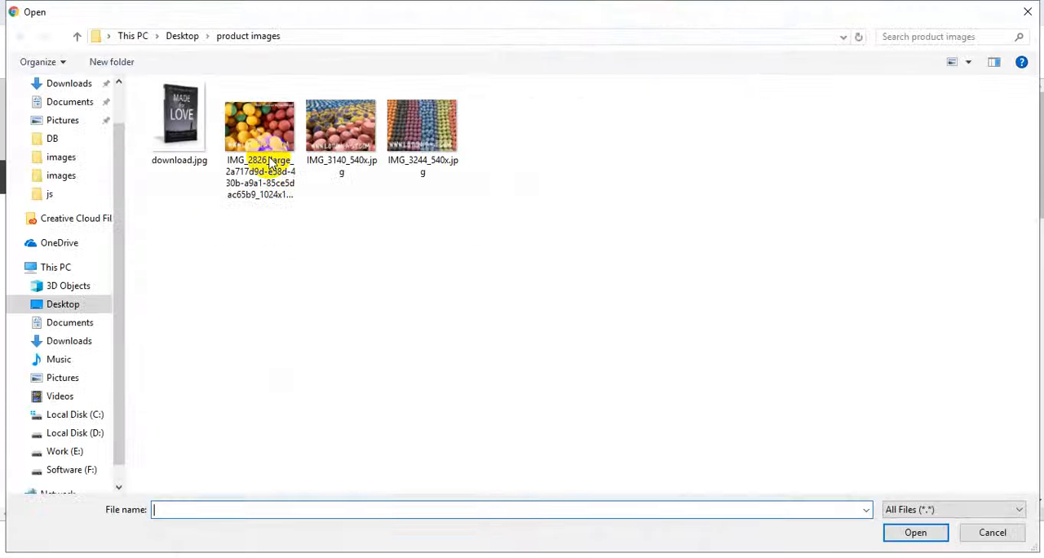
double_click(179, 119)
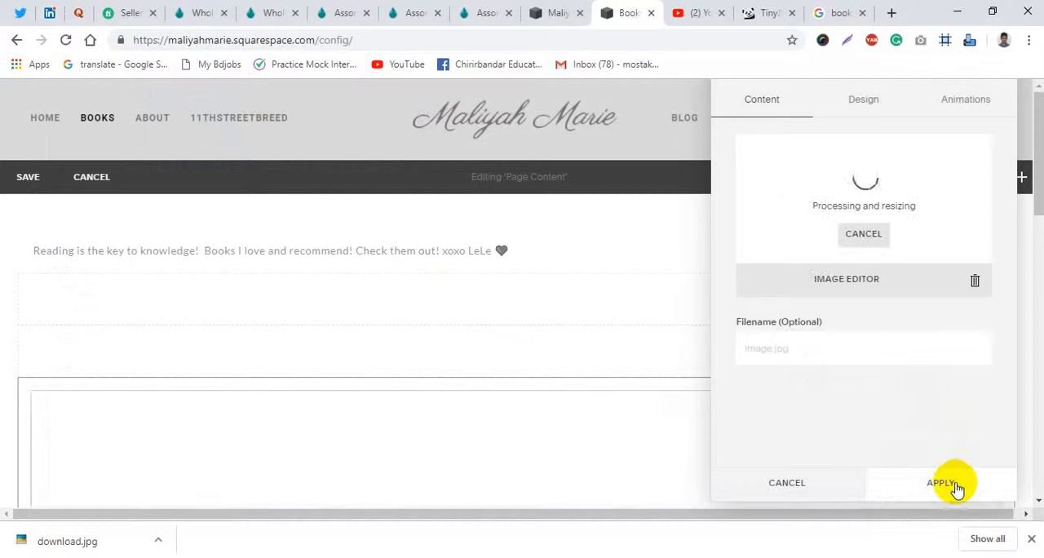
left_click(954, 487)
left_click(1031, 538)
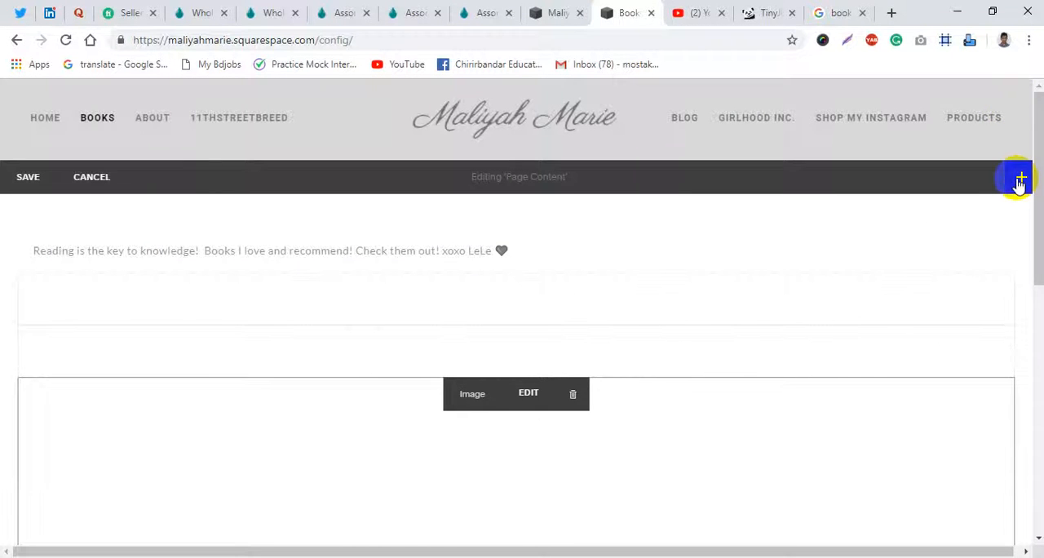
- Add two more image blocks beside the book image on the Books page to make a row of three columns
left_click(1020, 181)
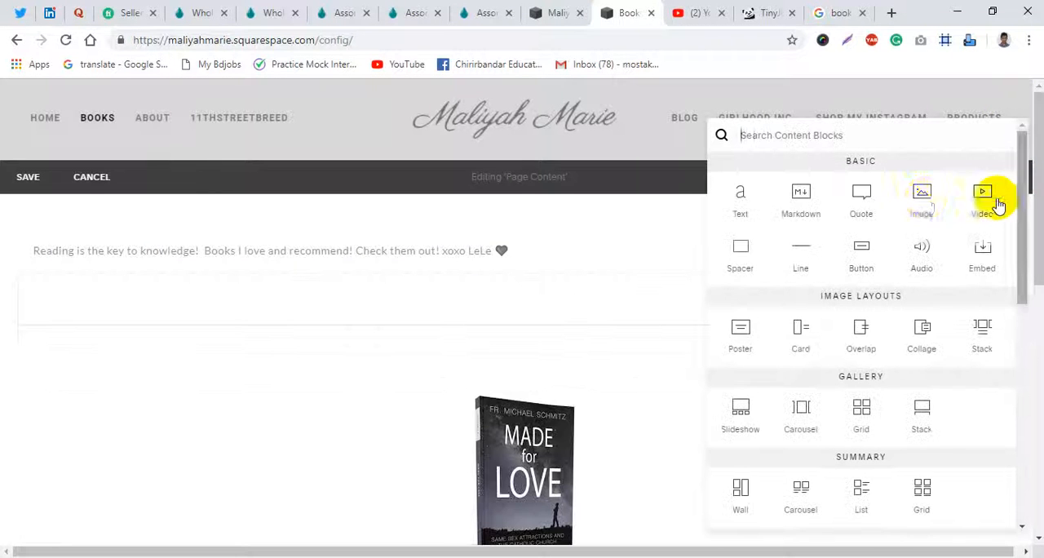
left_click_drag(925, 203, 960, 429)
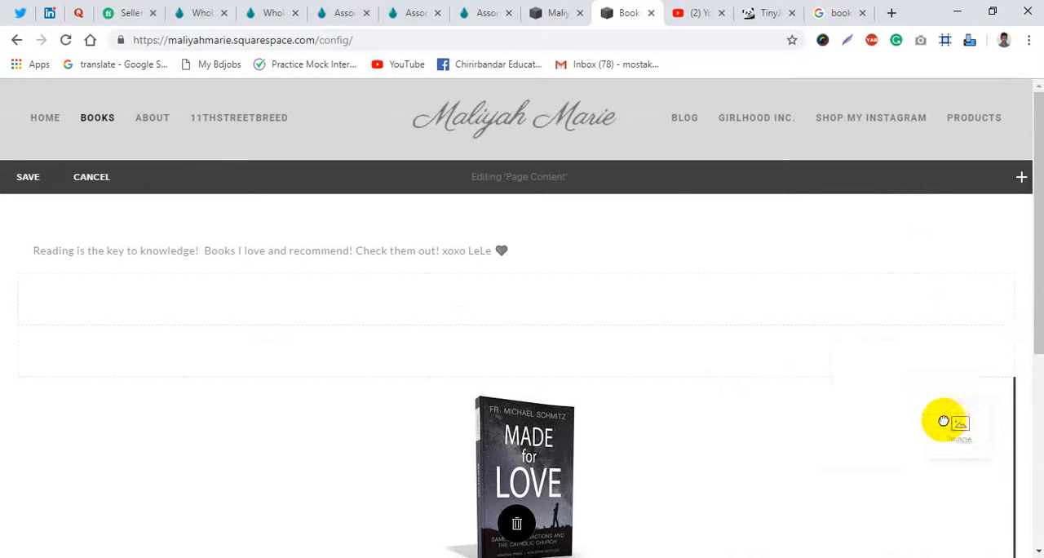
left_click_drag(954, 487, 956, 489)
left_click(963, 513)
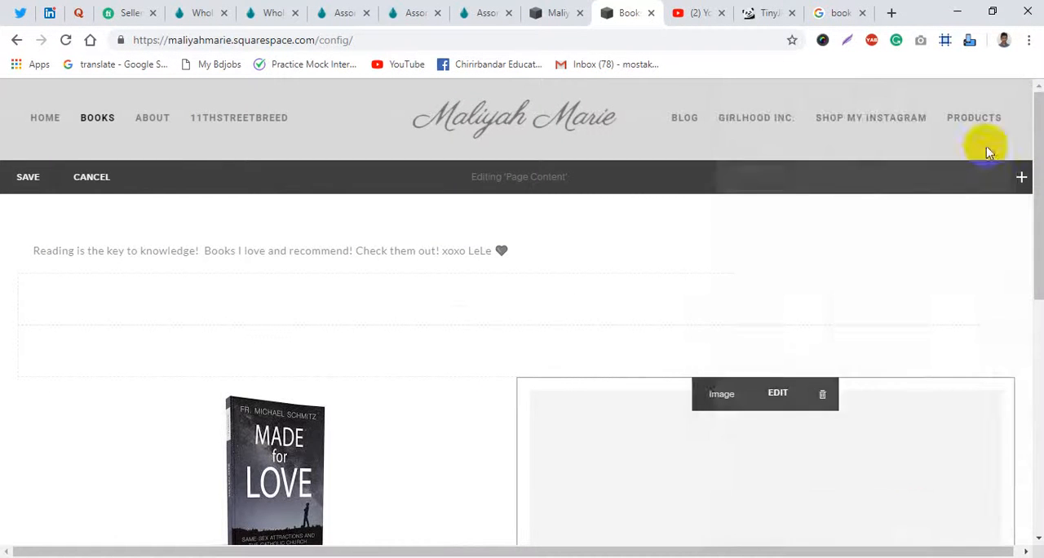
left_click(1020, 177)
left_click_drag(911, 206, 724, 464)
left_click(877, 518)
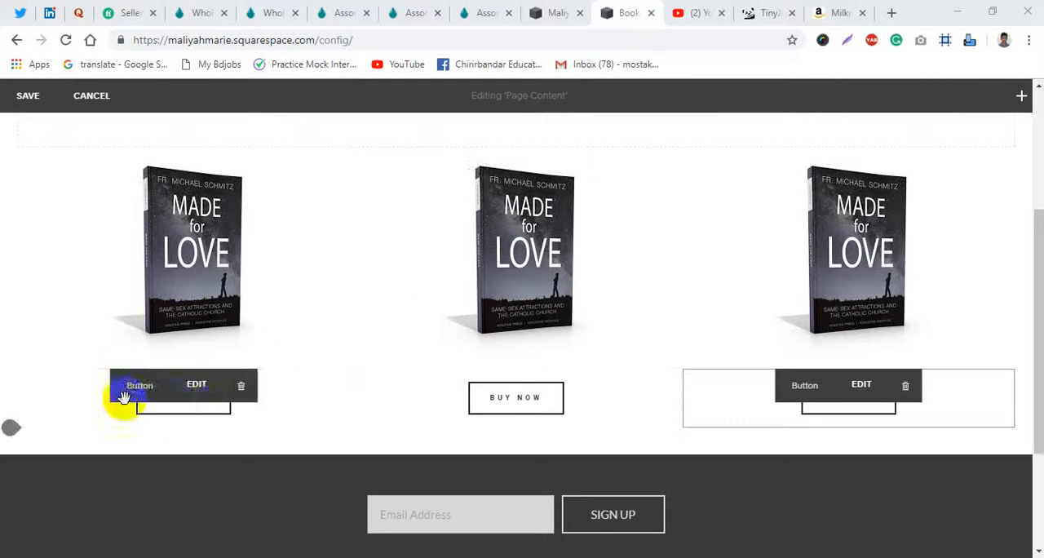
- Open the first Buy Now button's settings and copy the Milkman: A Novel product page address from the Amazon browser tab
mouse_move(188, 433)
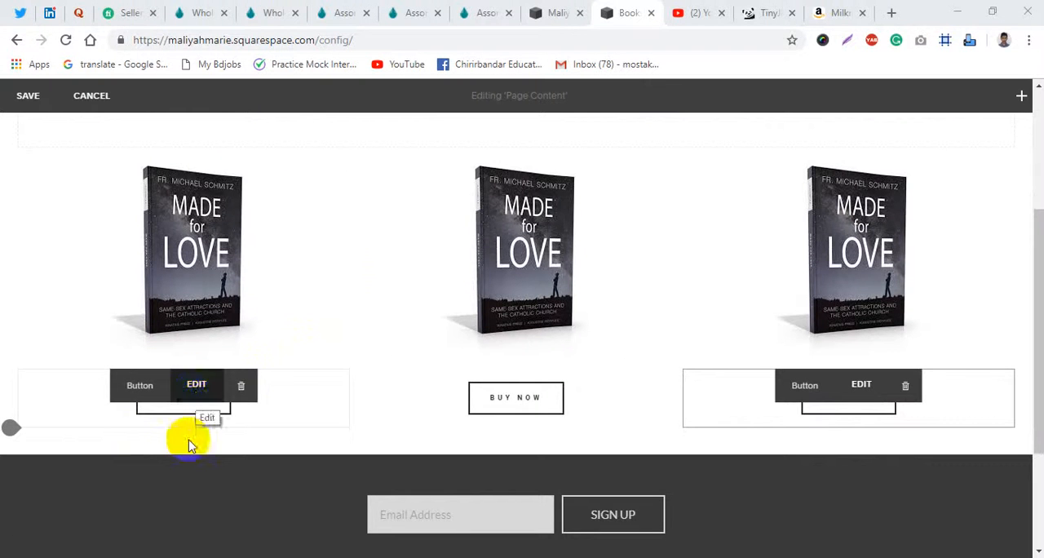
left_click(198, 385)
left_click(832, 9)
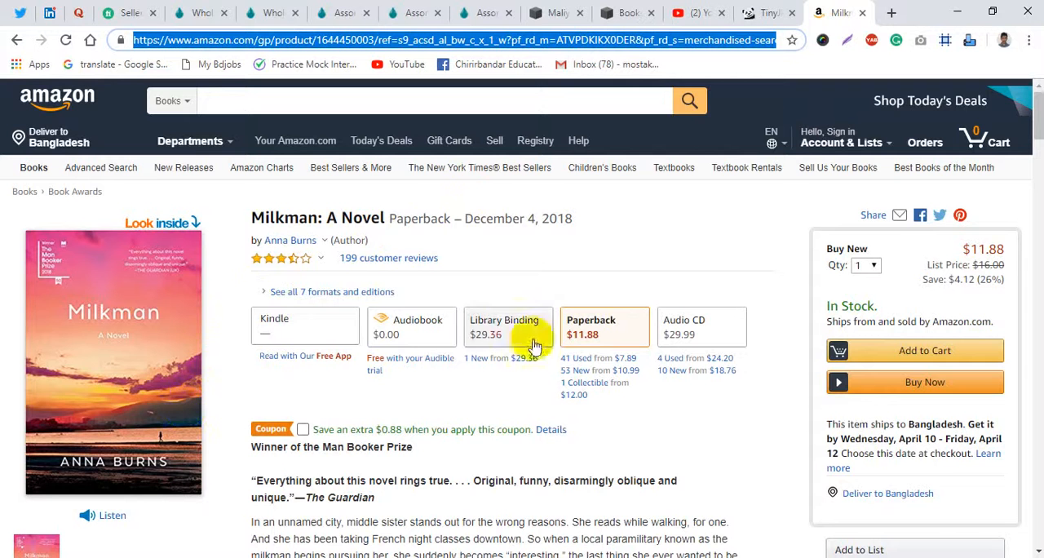
scroll(324, 420, "down", 3)
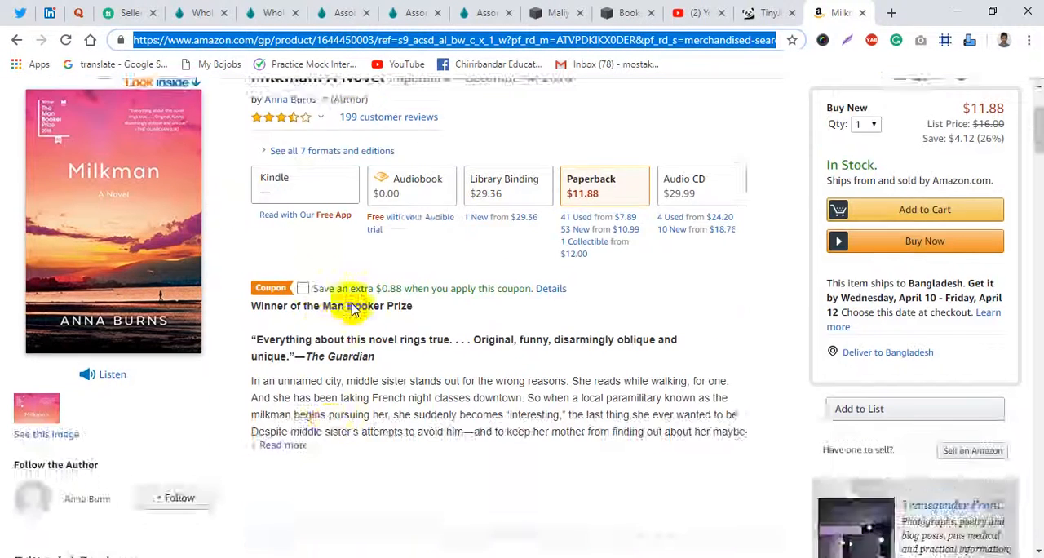
scroll(338, 366, "up", 3)
left_click(454, 39)
key("ctrl+a")
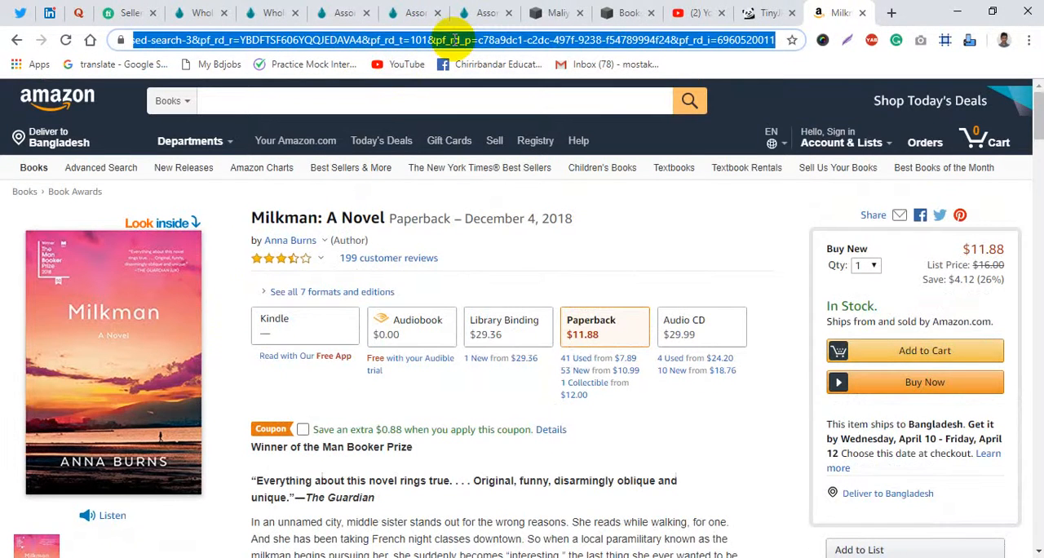
left_click(605, 12)
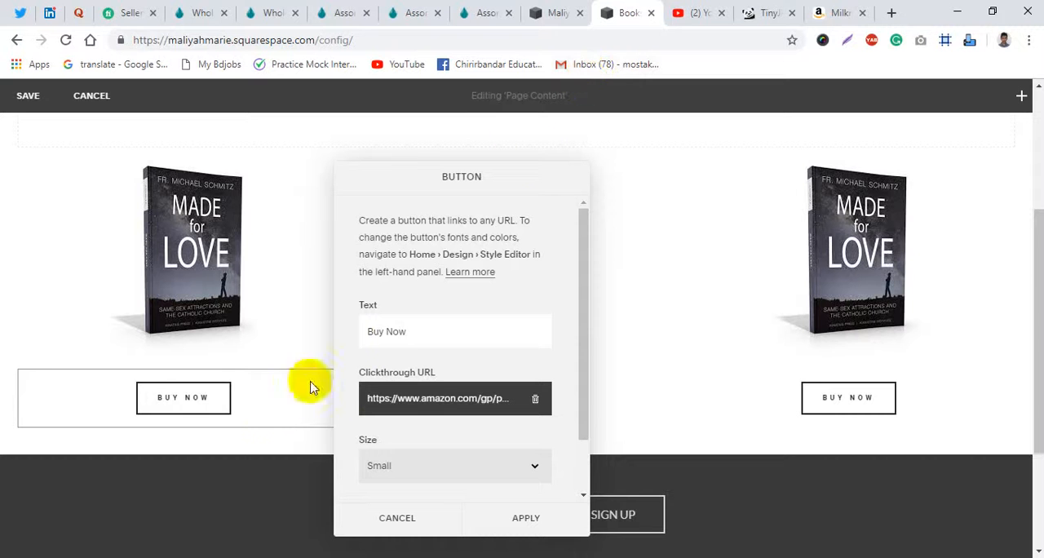
- Set the first Buy Now button's external clickthrough URL to the copied Amazon address, opening in a new window, and save the Books page
left_click(427, 400)
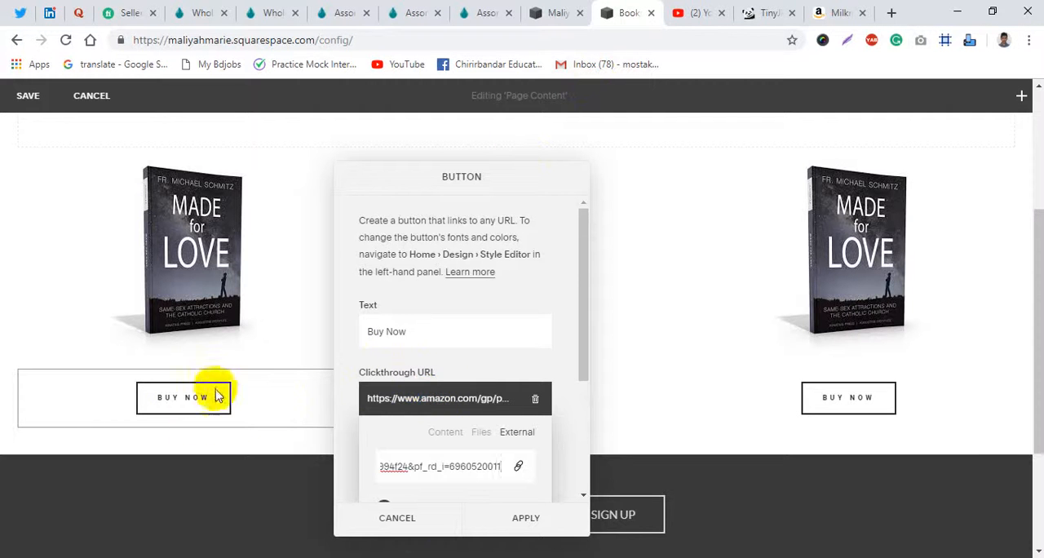
left_click(350, 514)
left_click(196, 385)
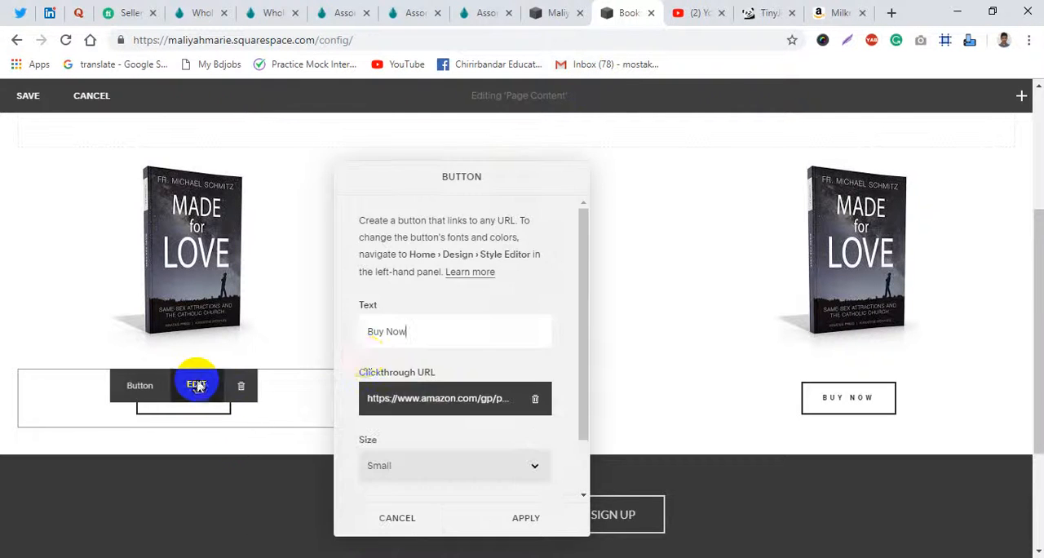
scroll(414, 411, "down", 1)
left_click(438, 336)
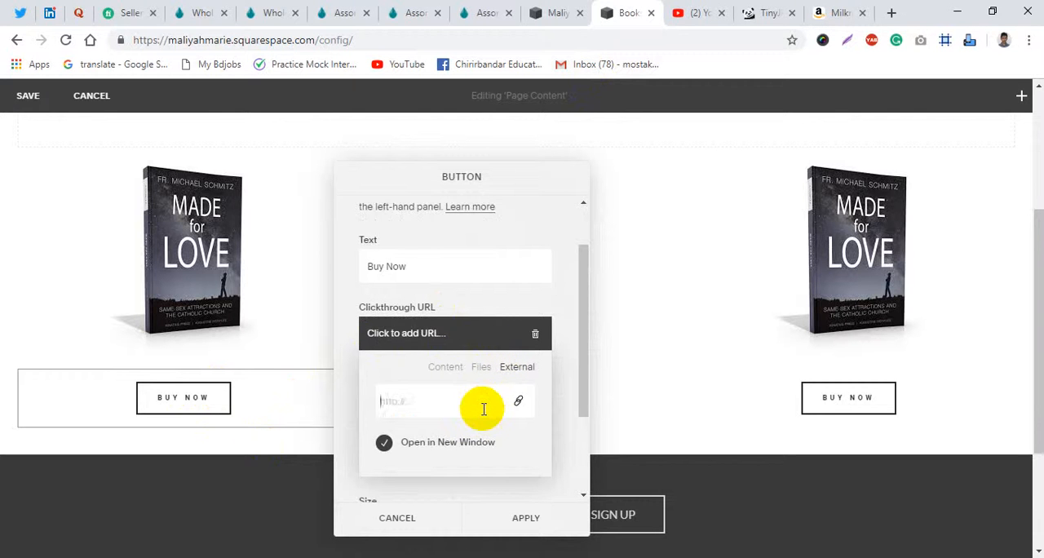
scroll(465, 416, "down", 1)
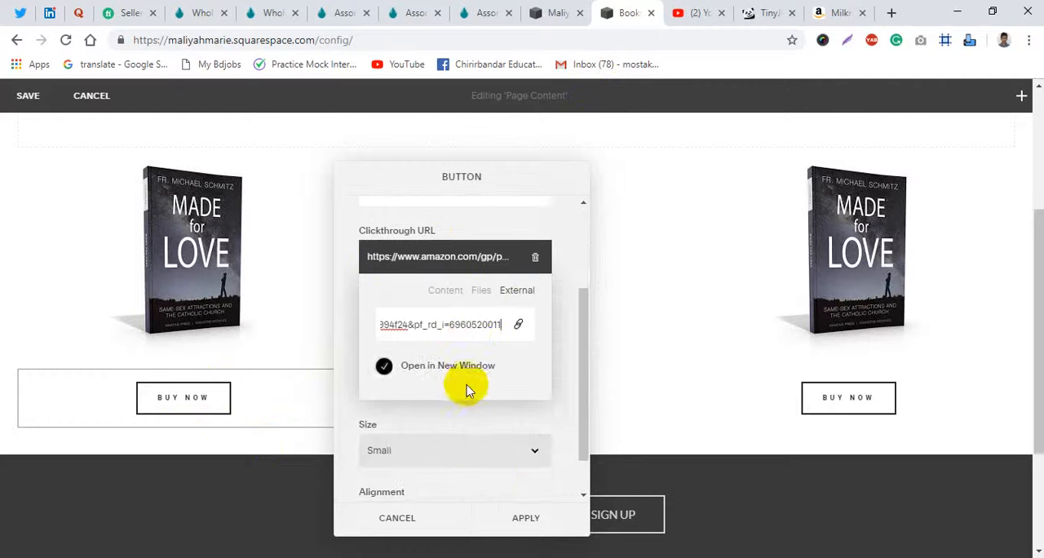
left_click(524, 521)
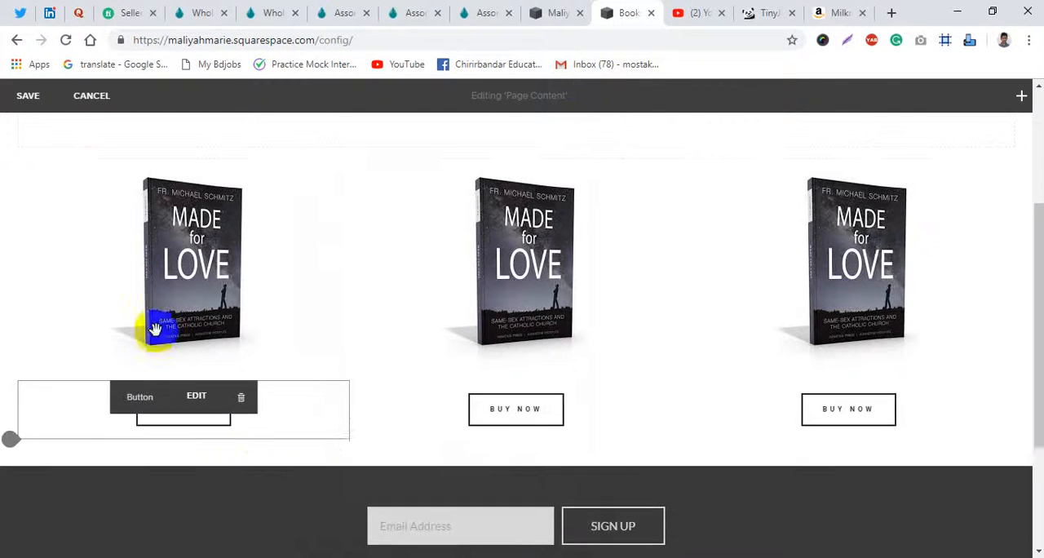
left_click(31, 99)
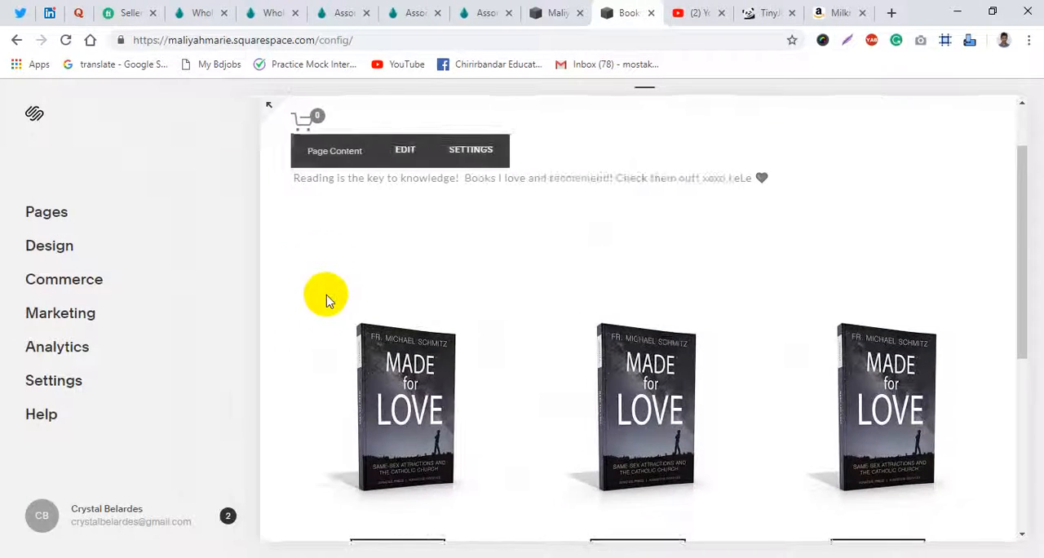
- Test the first Buy Now button on the saved Books page and close the Amazon tab it opens
scroll(386, 310, "down", 3)
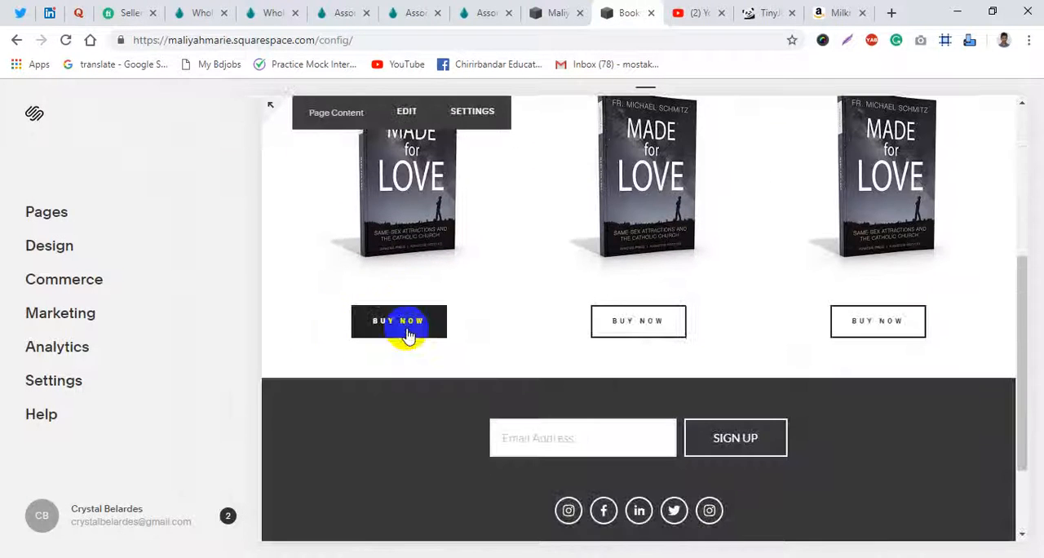
left_click(408, 334)
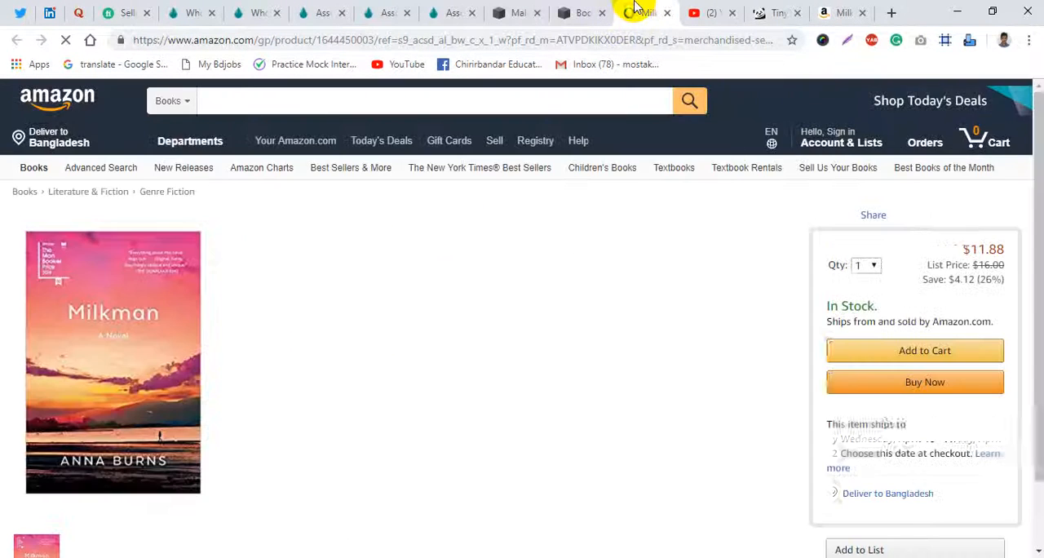
key("ctrl+w")
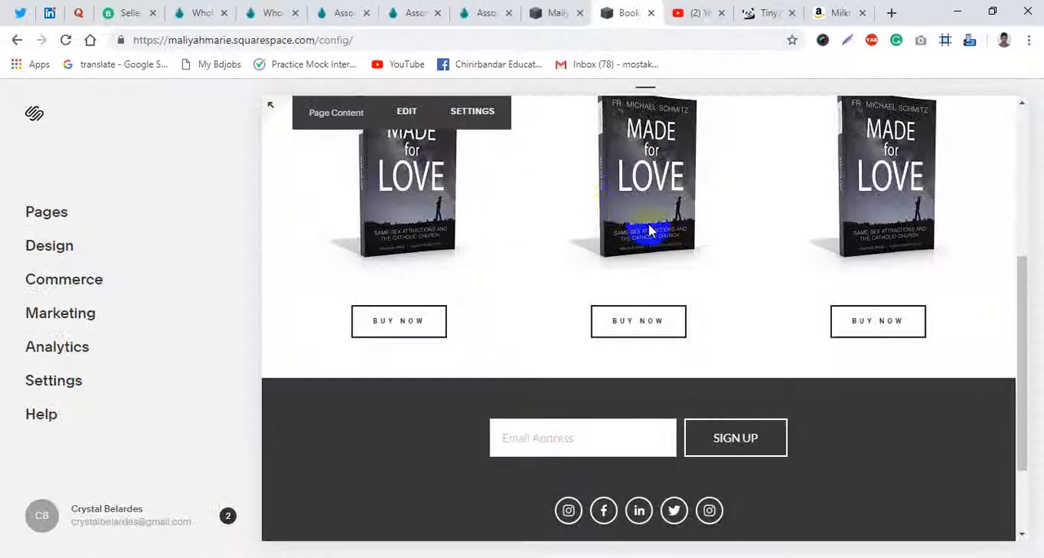
- Go to the site's home page and examine the posts in the Recent Blogs carousel
scroll(685, 302, "up", 2)
scroll(576, 404, "up", 2)
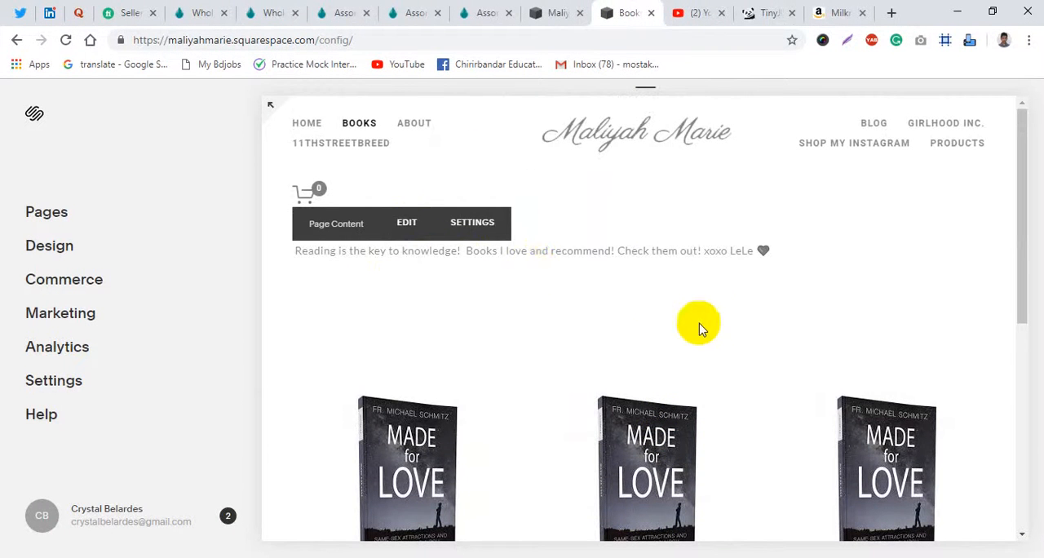
left_click(690, 149)
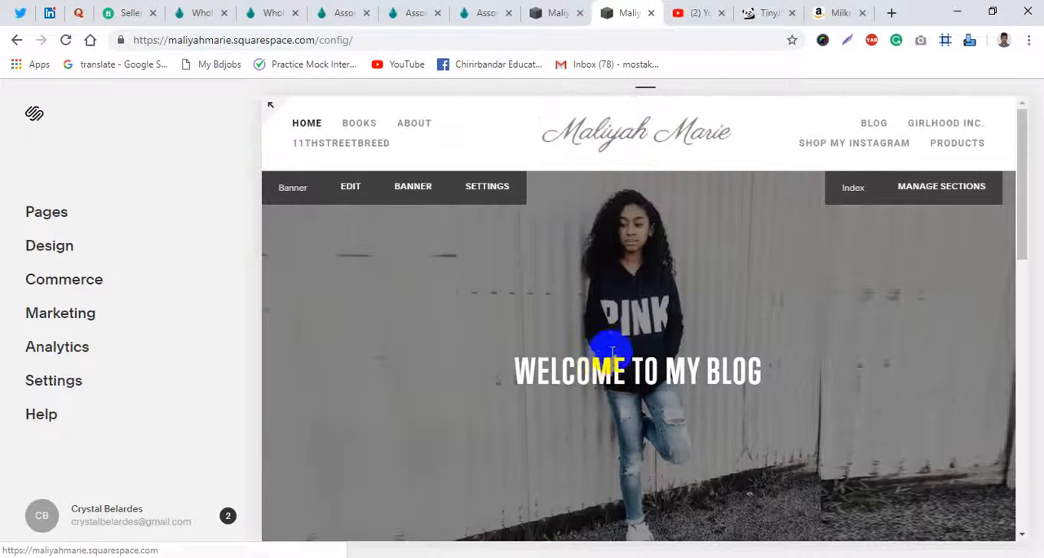
scroll(648, 406, "down", 2)
scroll(649, 406, "down", 1)
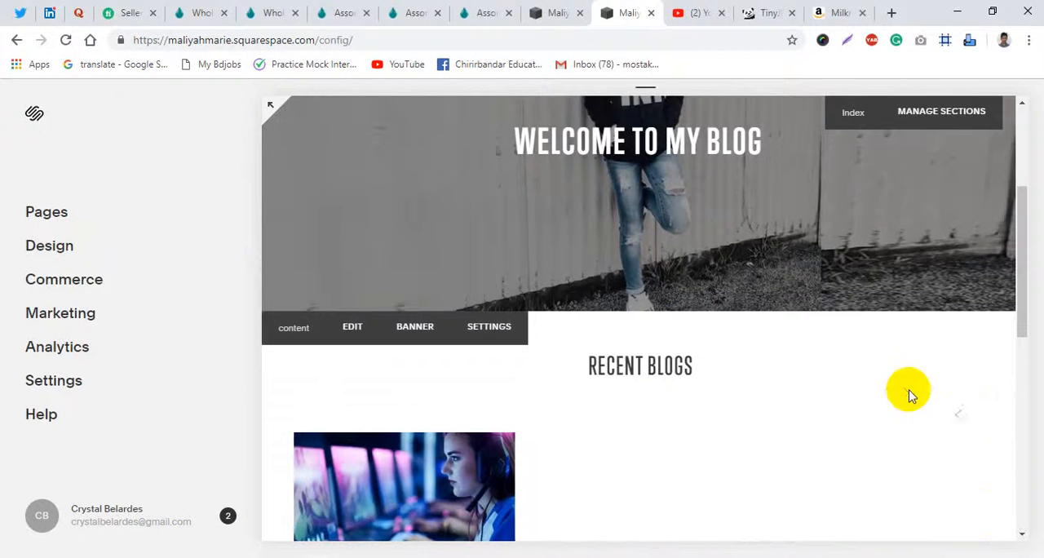
scroll(692, 413, "down", 2)
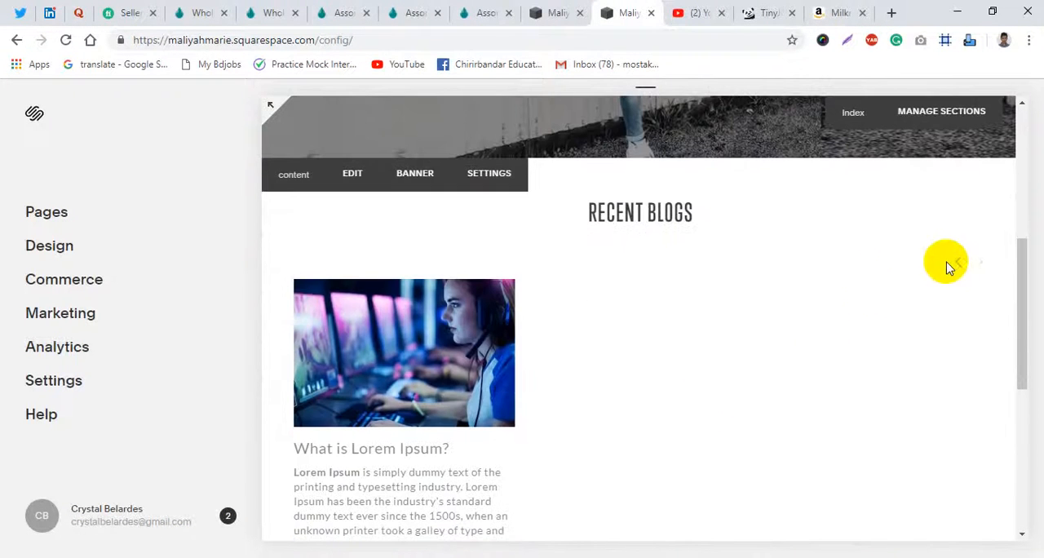
left_click(959, 264)
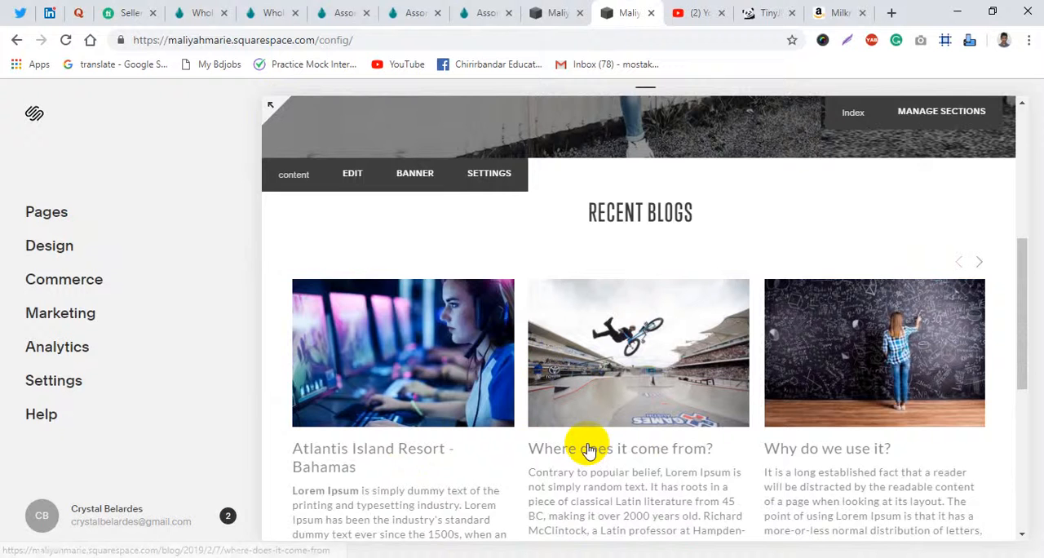
scroll(681, 452, "down", 2)
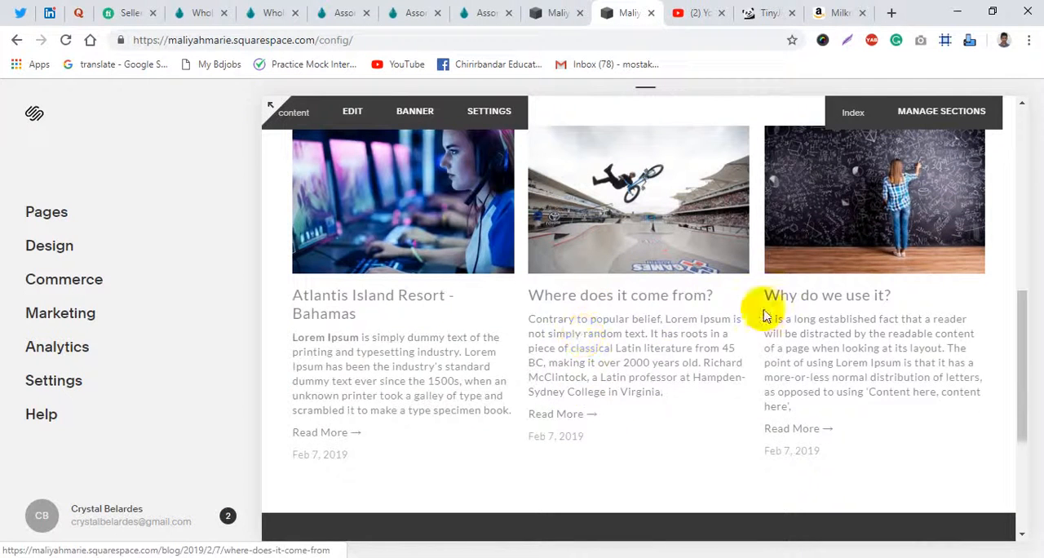
scroll(566, 338, "up", 1)
- Open the "Atlantis Island Resort - Bahamas" post of the Blog page for editing
left_click(46, 213)
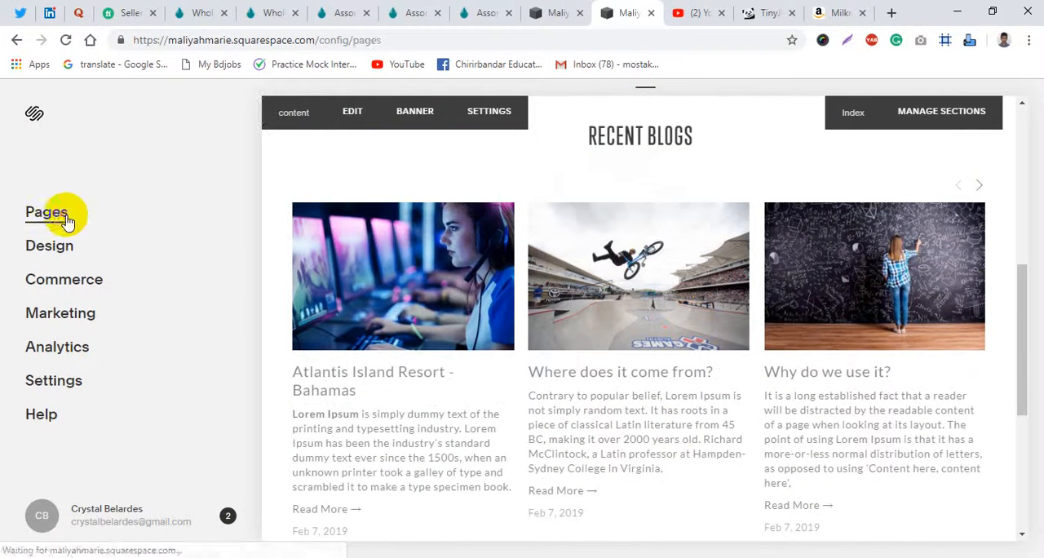
scroll(109, 426, "down", 2)
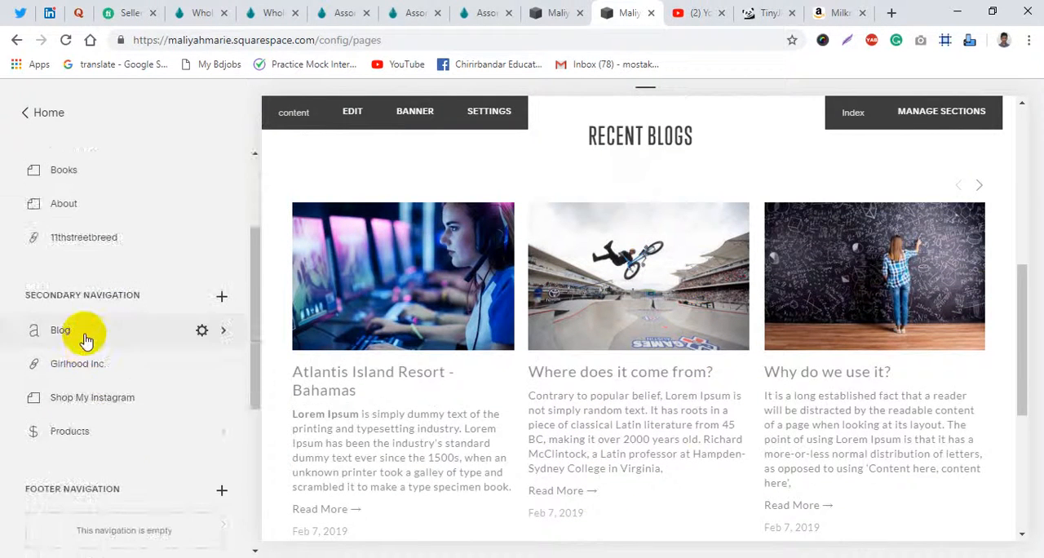
left_click(86, 338)
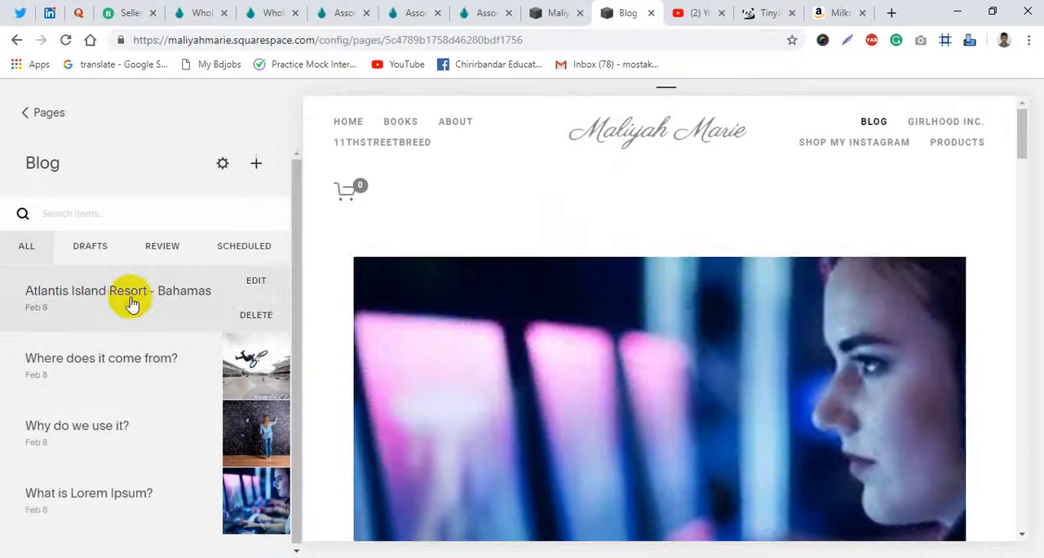
left_click(132, 304)
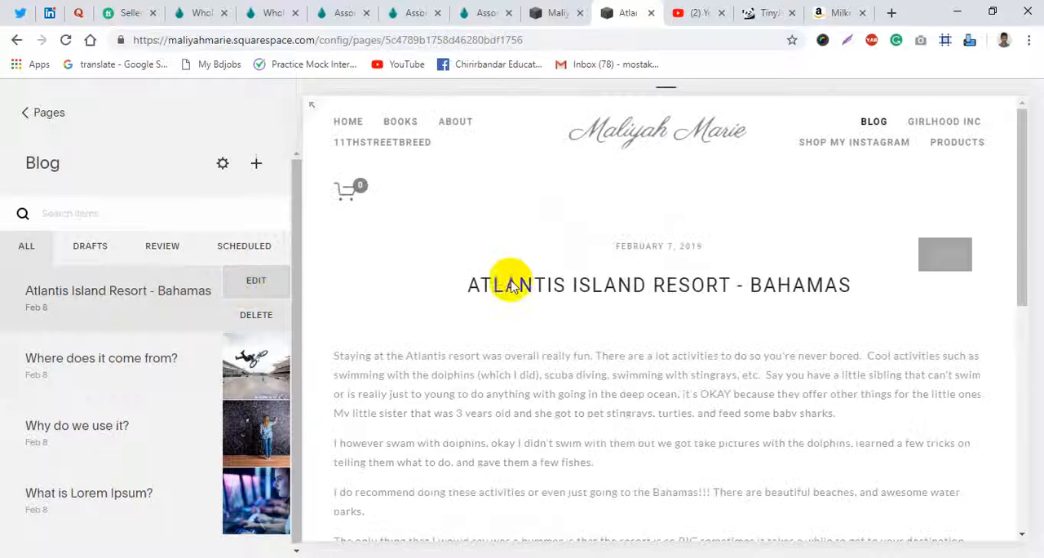
left_click(539, 300)
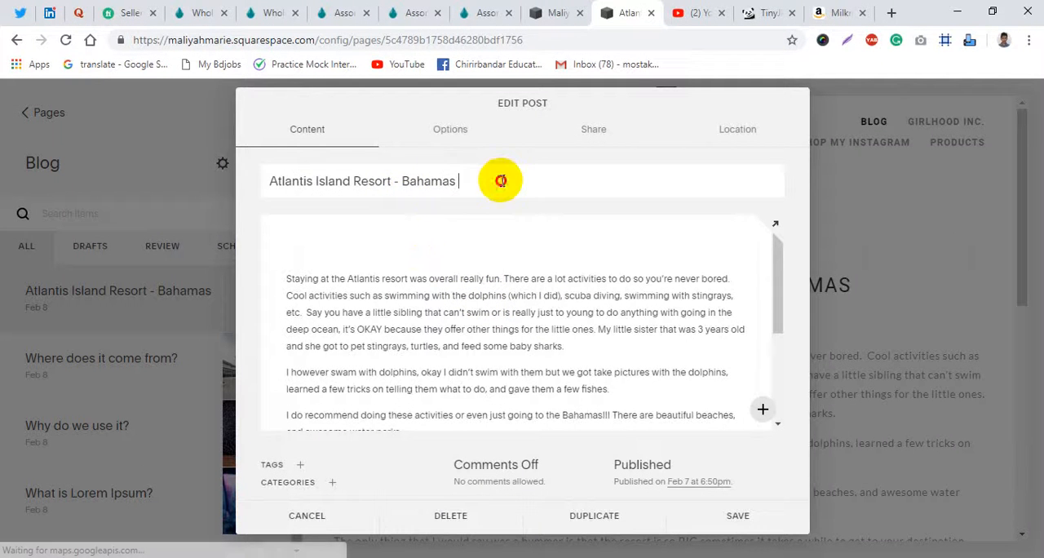
- Review the title and body text of the Atlantis Island Resort post
left_click_drag(501, 177, 241, 180)
left_click(397, 320)
scroll(404, 318, "down", 5)
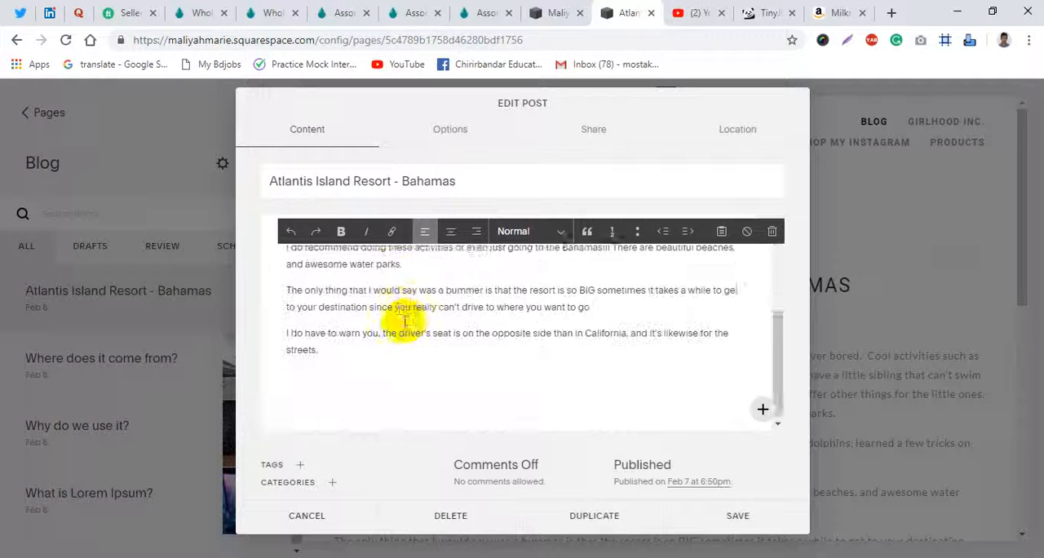
scroll(413, 364, "up", 2)
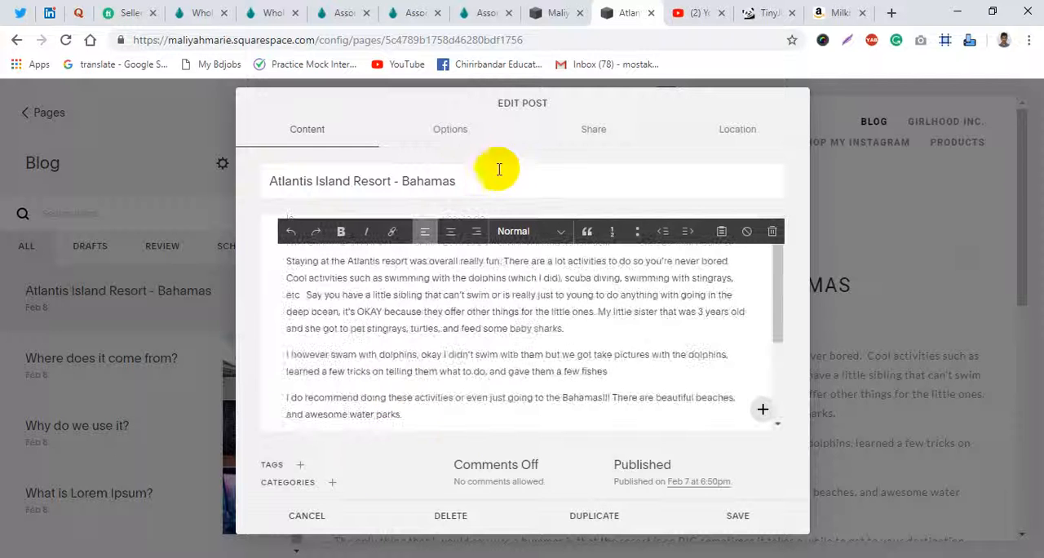
- Look through the post's options, sharing and location settings, return to its content and save the post
left_click(459, 138)
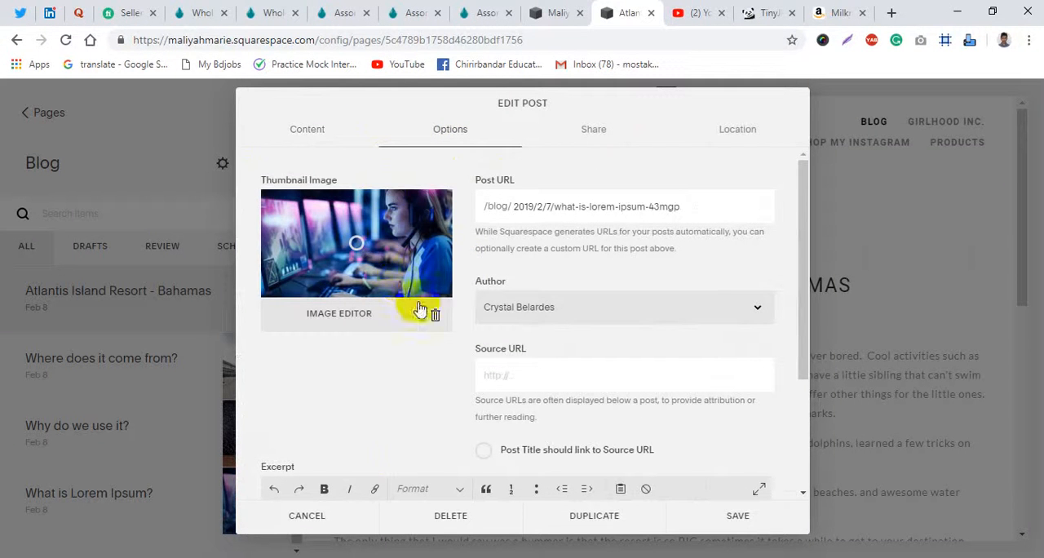
left_click(593, 145)
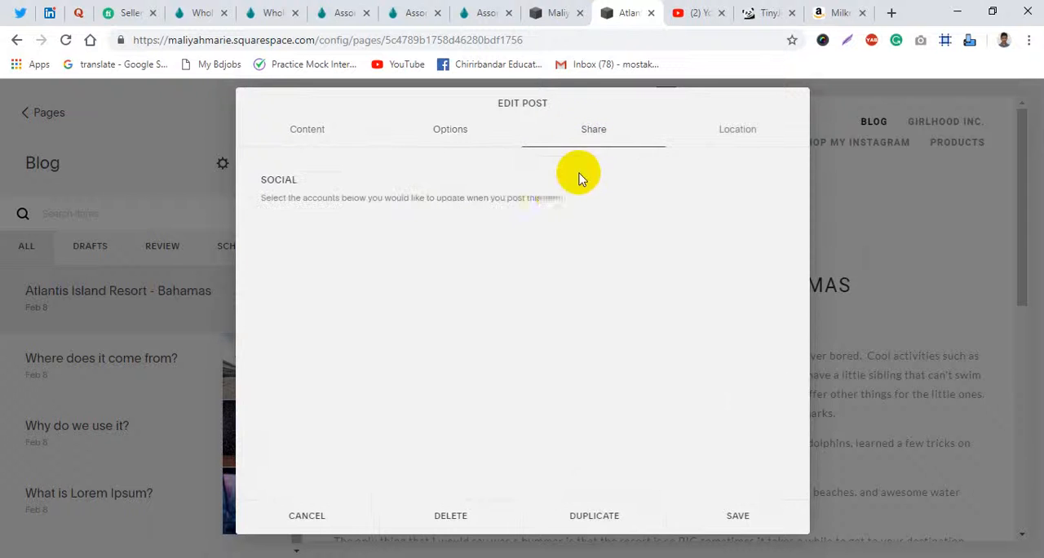
left_click(713, 133)
left_click(314, 135)
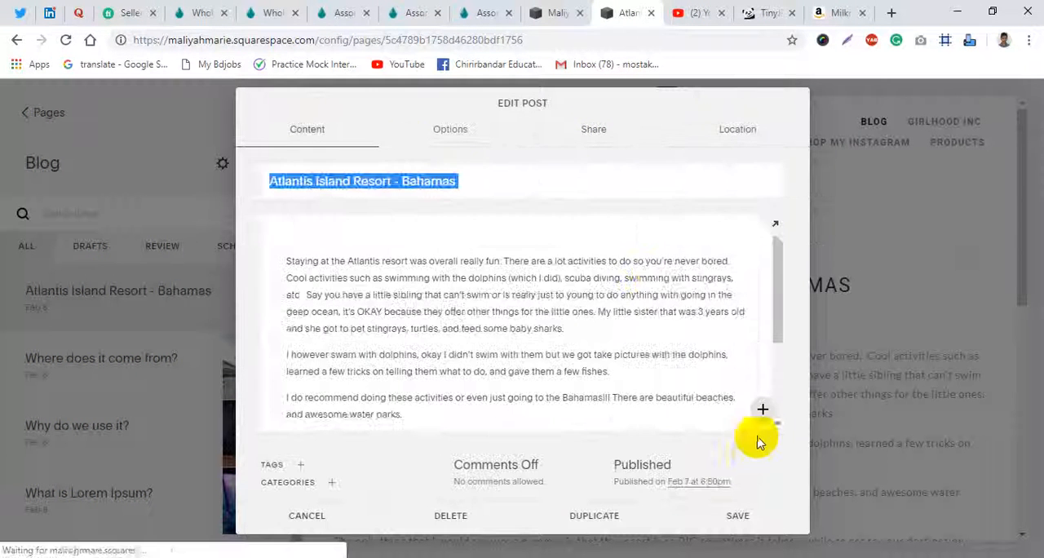
scroll(759, 425, "down", 3)
left_click(737, 515)
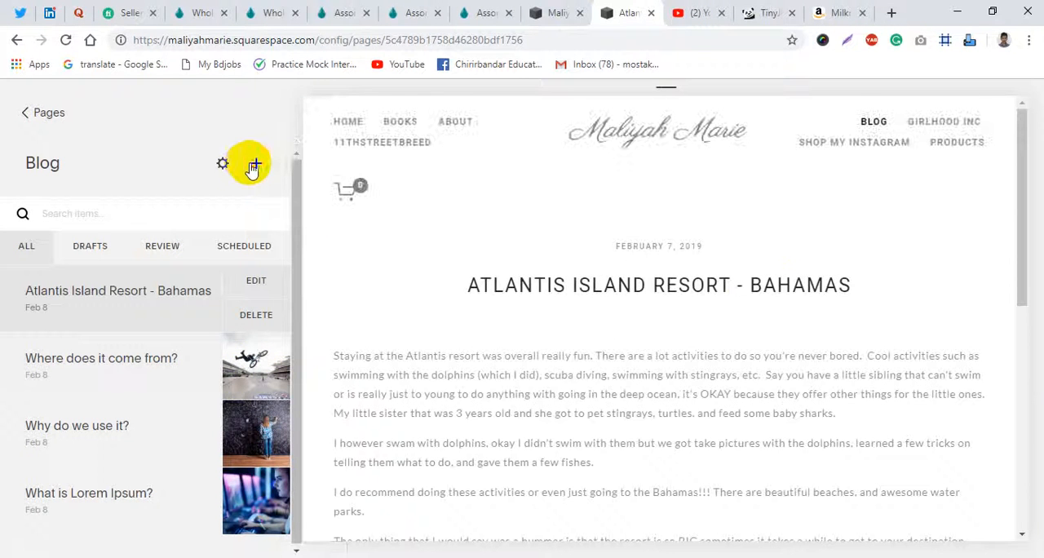
- Start a new blog post to view the empty post editor, and cancel it
left_click(253, 167)
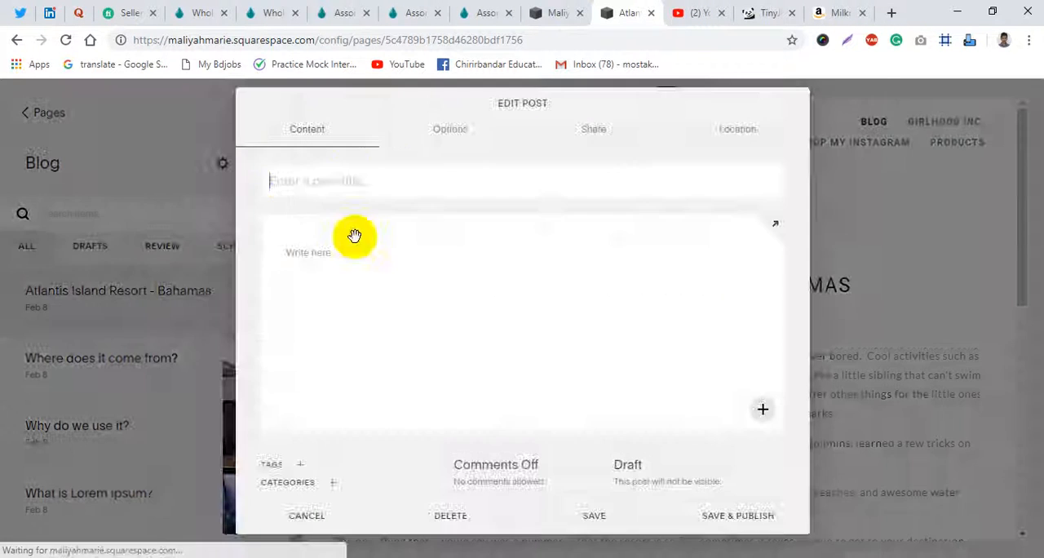
left_click(305, 513)
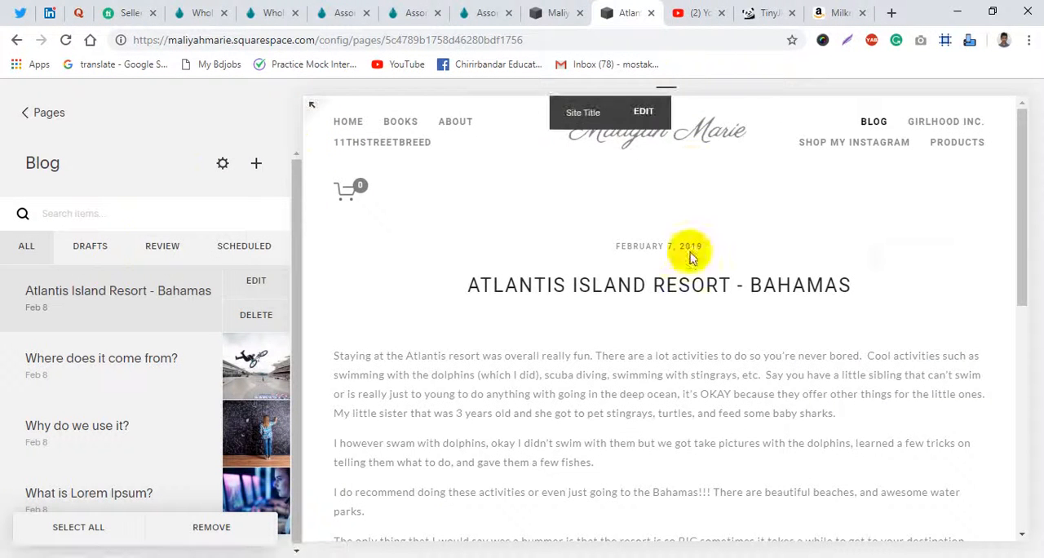